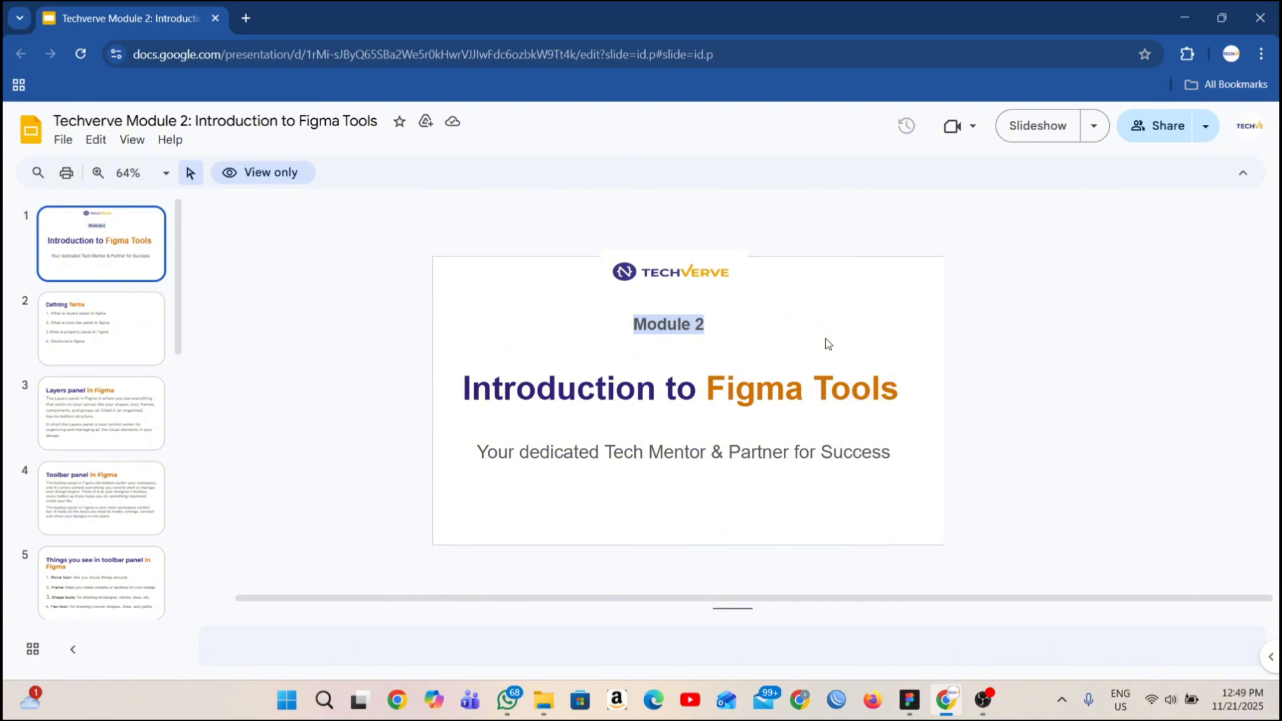
{"action": "left_click", "coordinate": [248, 18]}
{"action": "left_click", "coordinate": [269, 53]}
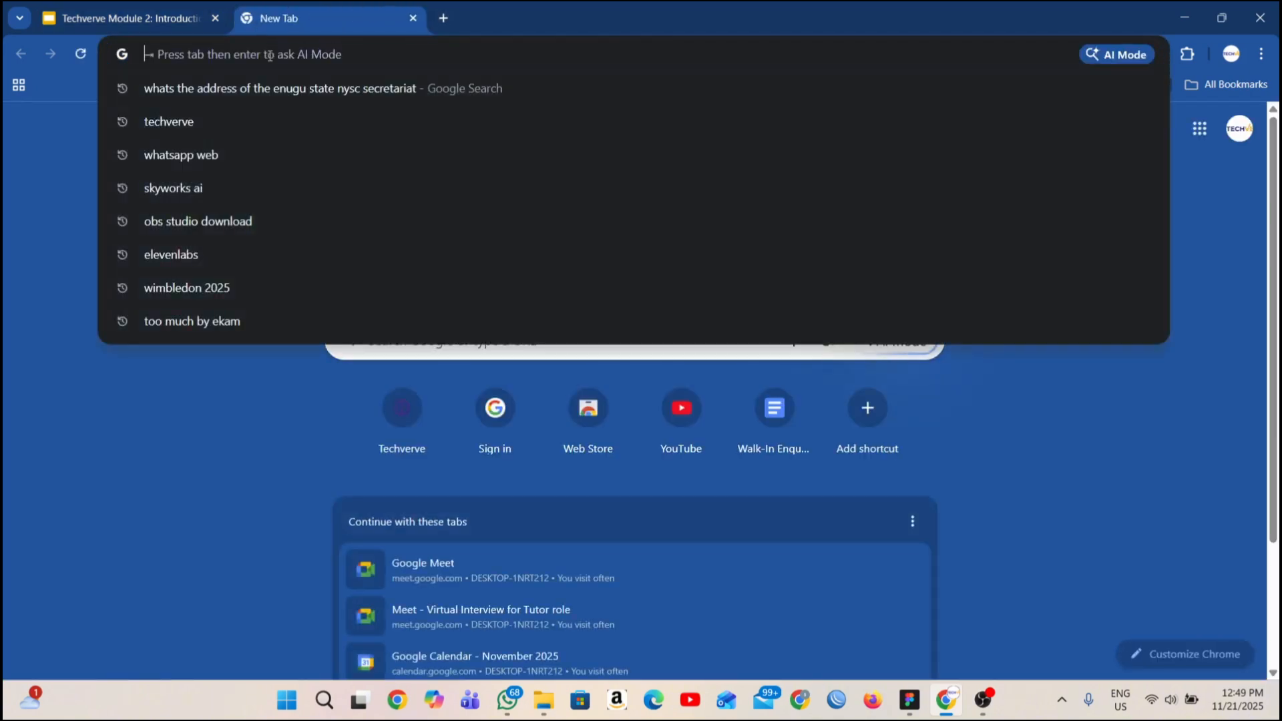
{"action": "type", "text": "www.figma.com"}
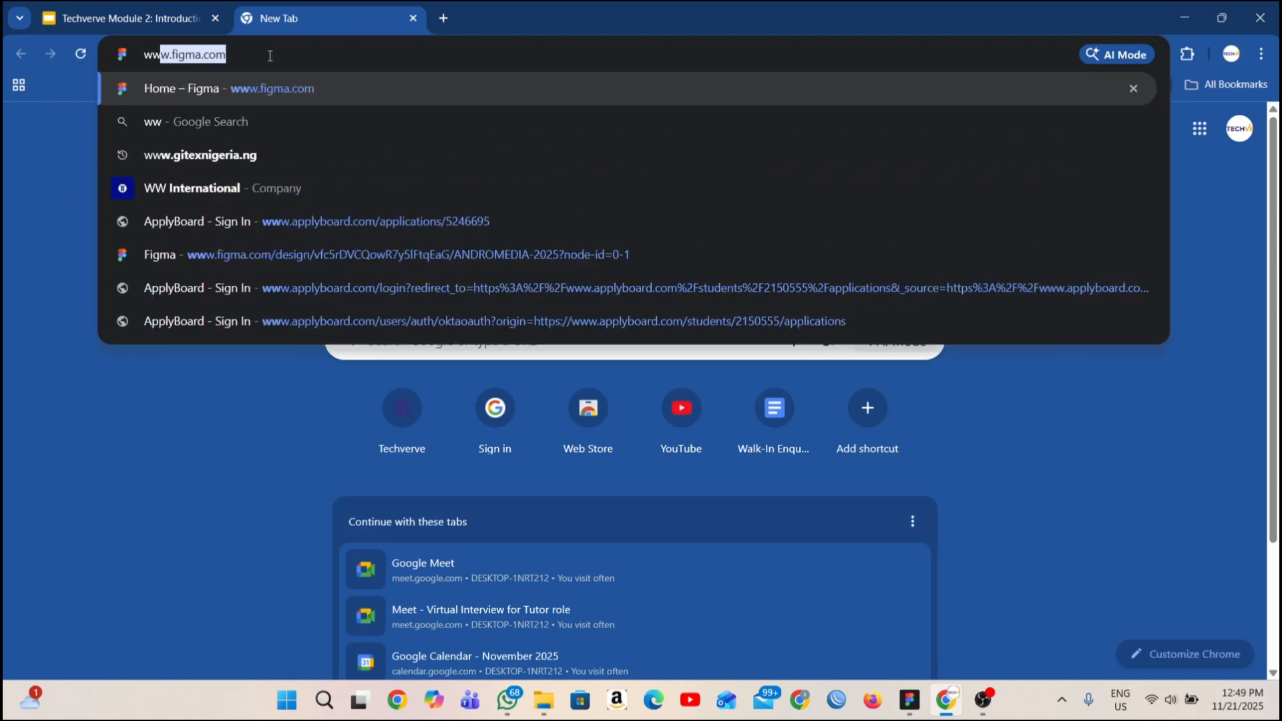
{"action": "key", "text": "Return"}
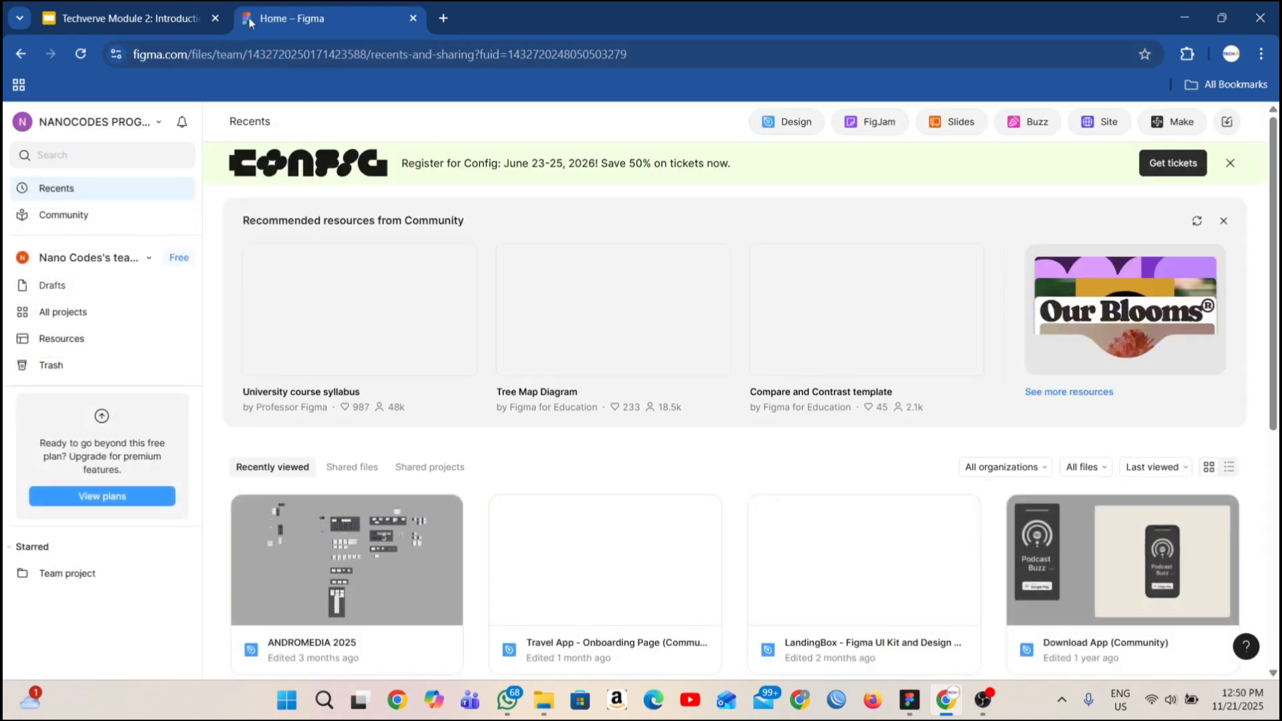
{"action": "left_click", "coordinate": [18, 57]}
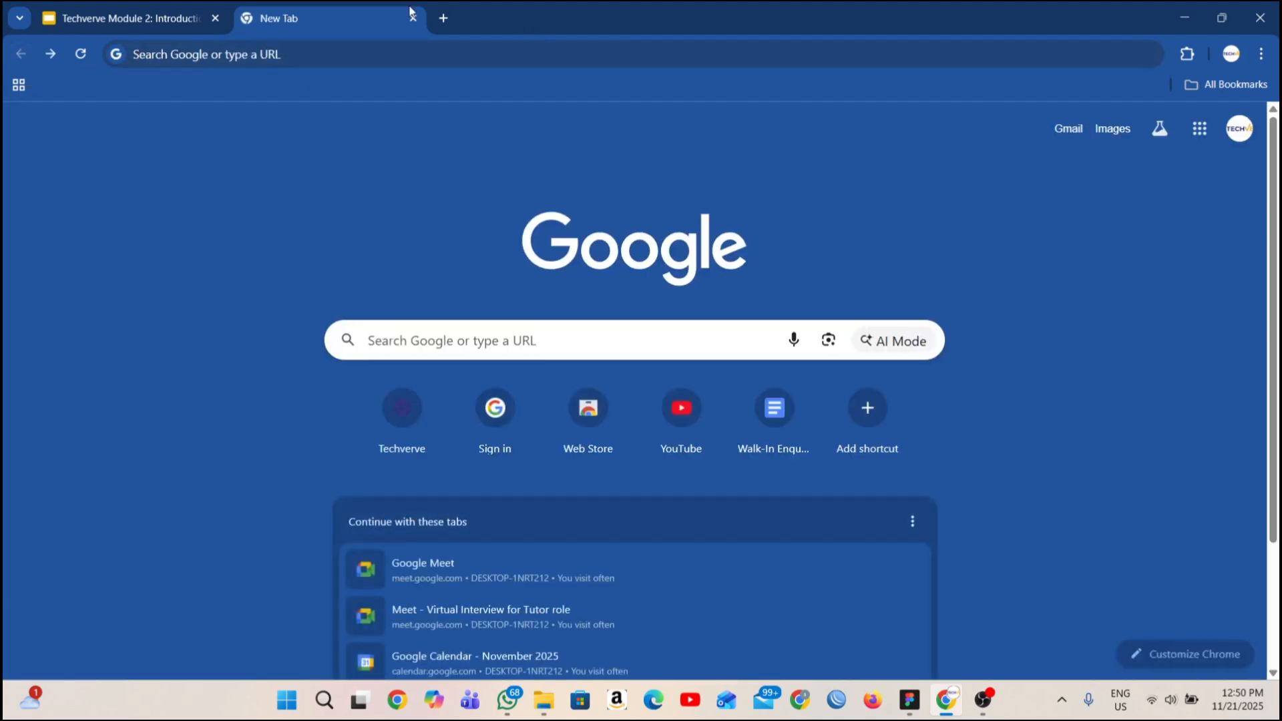
Search Google for "figma" and open the main Figma website from the results.
{"action": "left_click", "coordinate": [339, 52]}
{"action": "type", "text": "figma"}
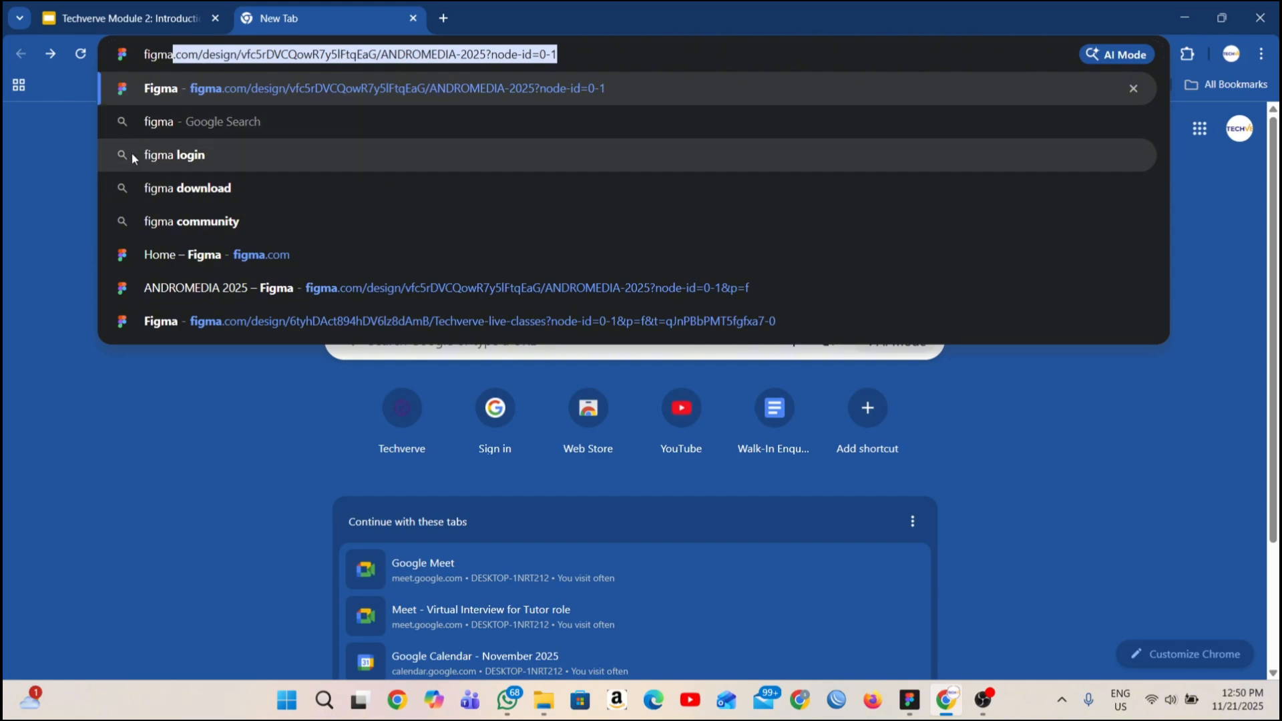
{"action": "left_click", "coordinate": [162, 123]}
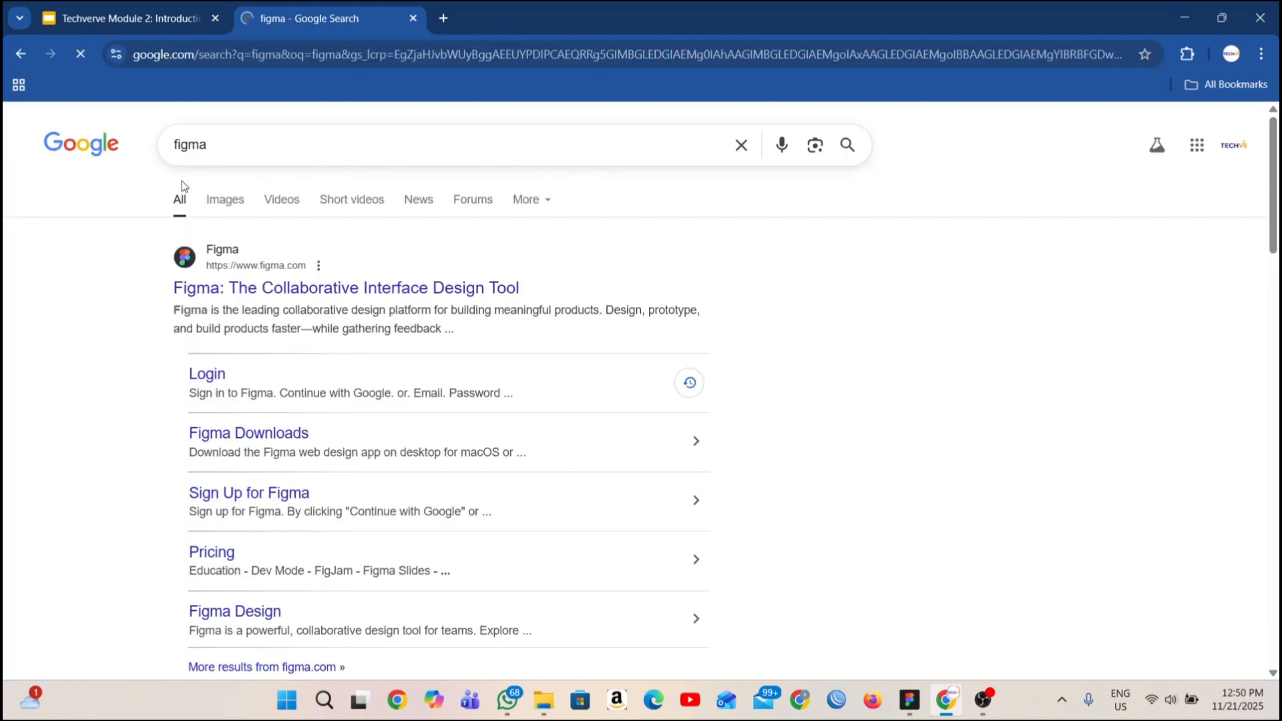
{"action": "left_click", "coordinate": [239, 294]}
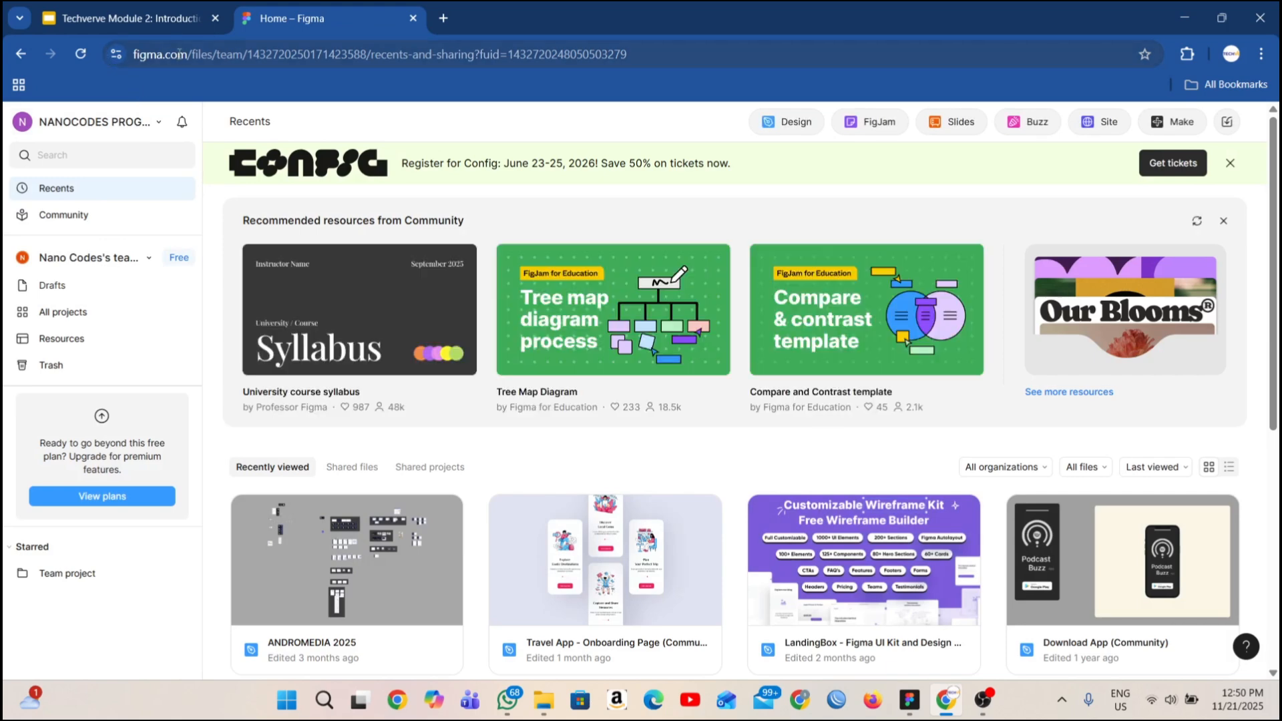
Return to the search results and open Figma Downloads to review the desktop app options.
{"action": "left_click", "coordinate": [21, 53]}
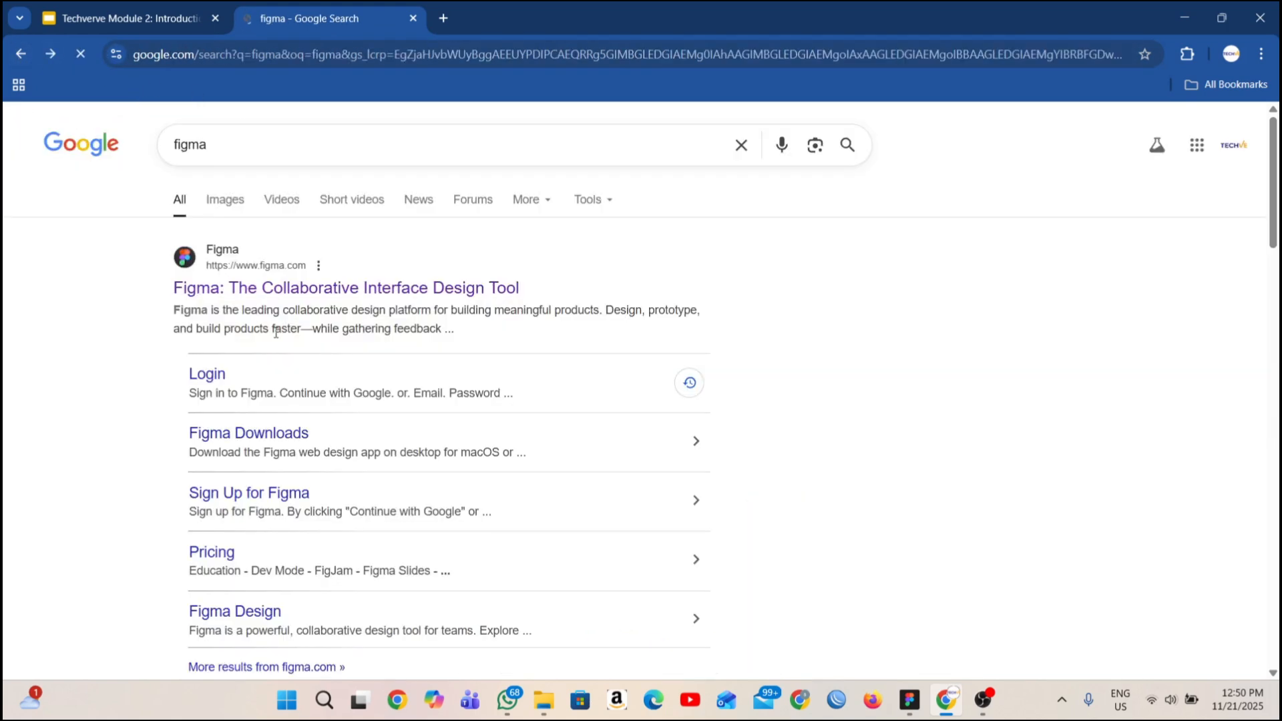
{"action": "scroll", "coordinate": [276, 332], "scroll_direction": "down", "scroll_amount": 2}
{"action": "left_click", "coordinate": [273, 273]}
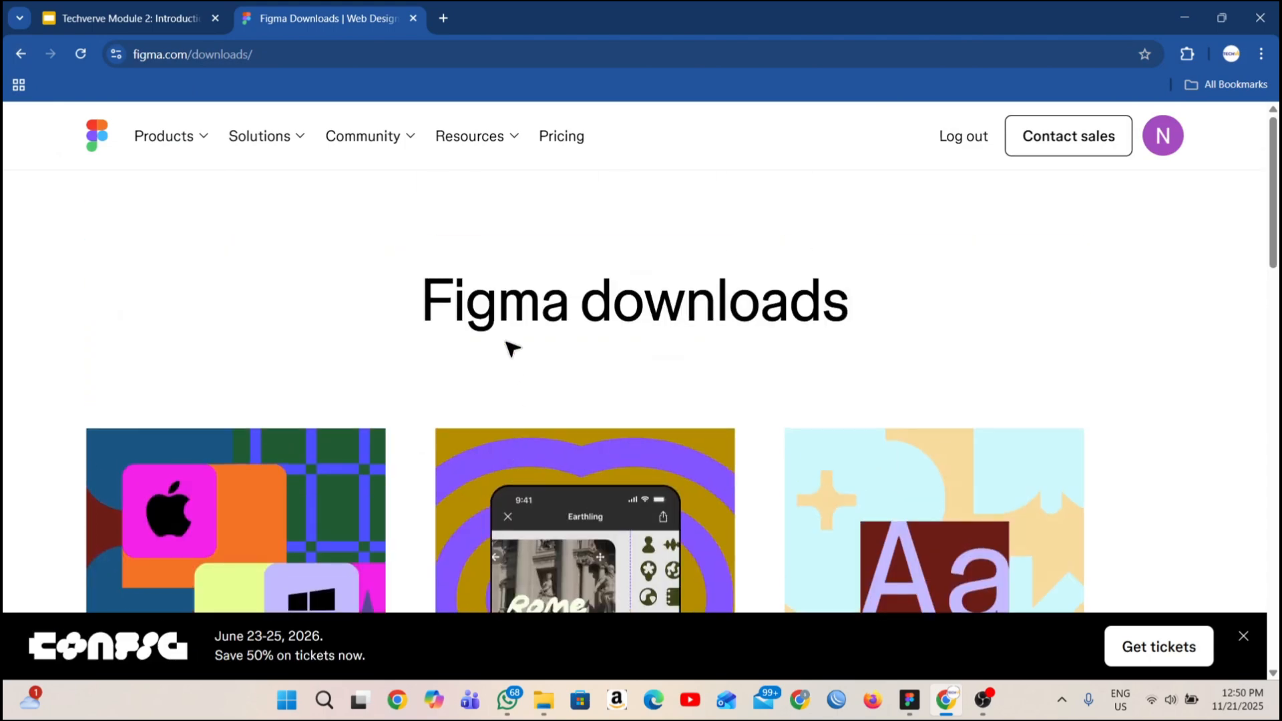
{"action": "scroll", "coordinate": [330, 368], "scroll_direction": "down", "scroll_amount": 6}
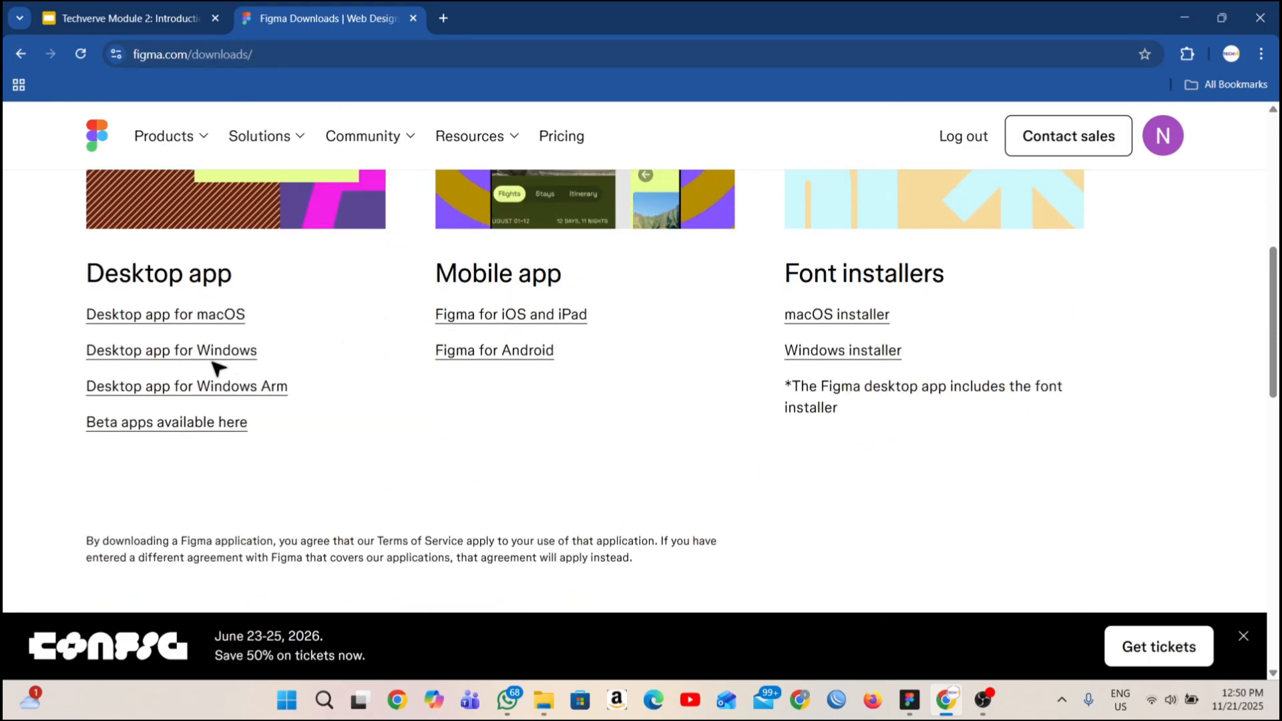
{"action": "scroll", "coordinate": [123, 380], "scroll_direction": "up", "scroll_amount": 2}
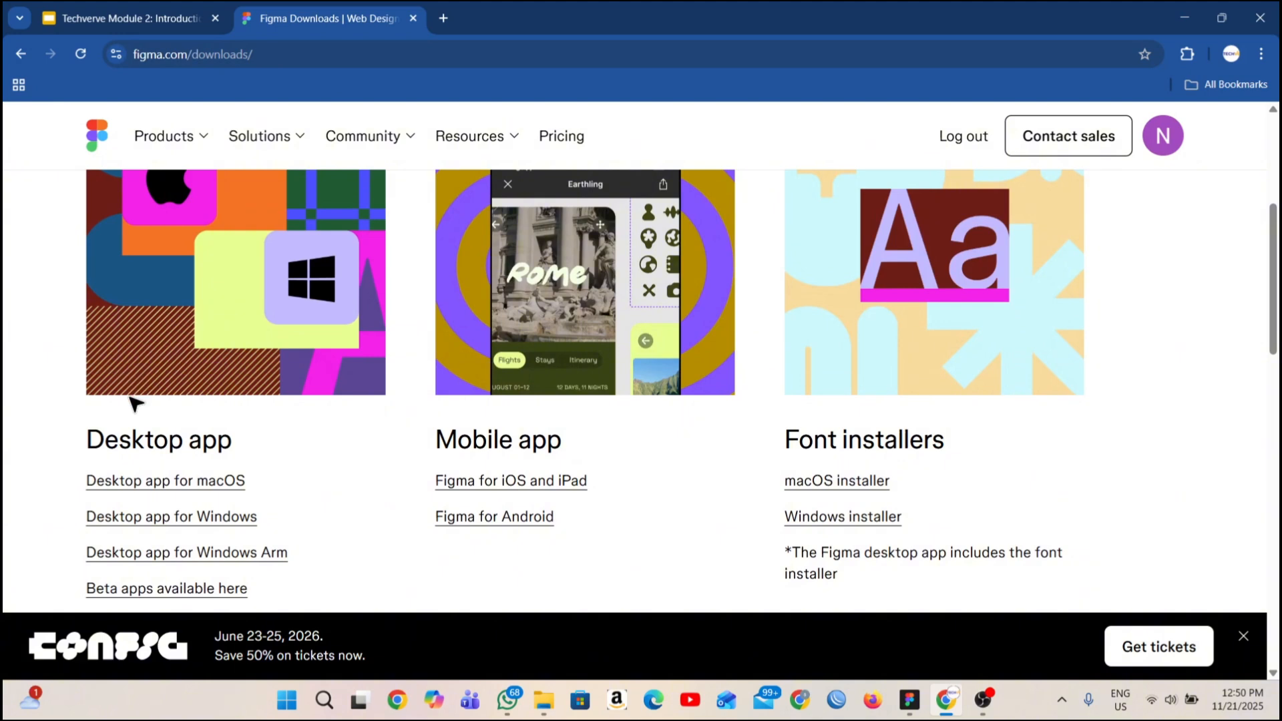
{"action": "scroll", "coordinate": [134, 401], "scroll_direction": "down", "scroll_amount": 2}
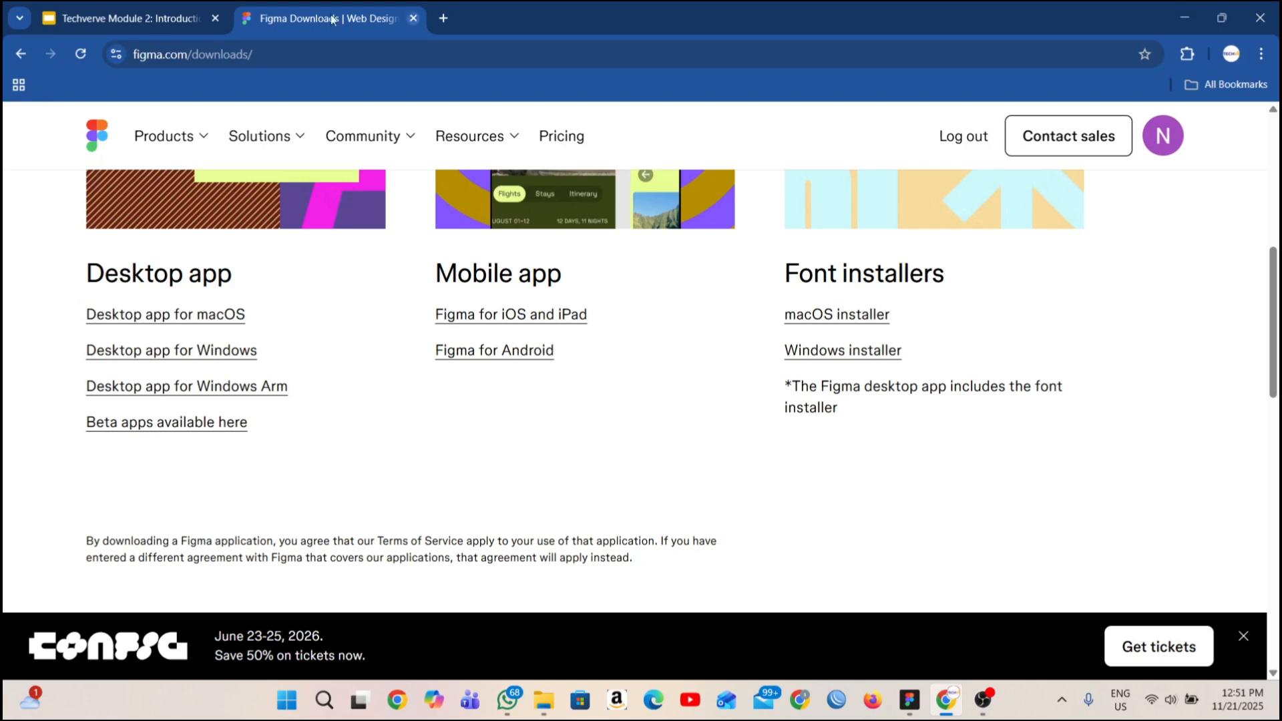
Switch back to the Techverve Module 2 presentation and show the Defining Terms slide.
{"action": "left_click", "coordinate": [98, 22]}
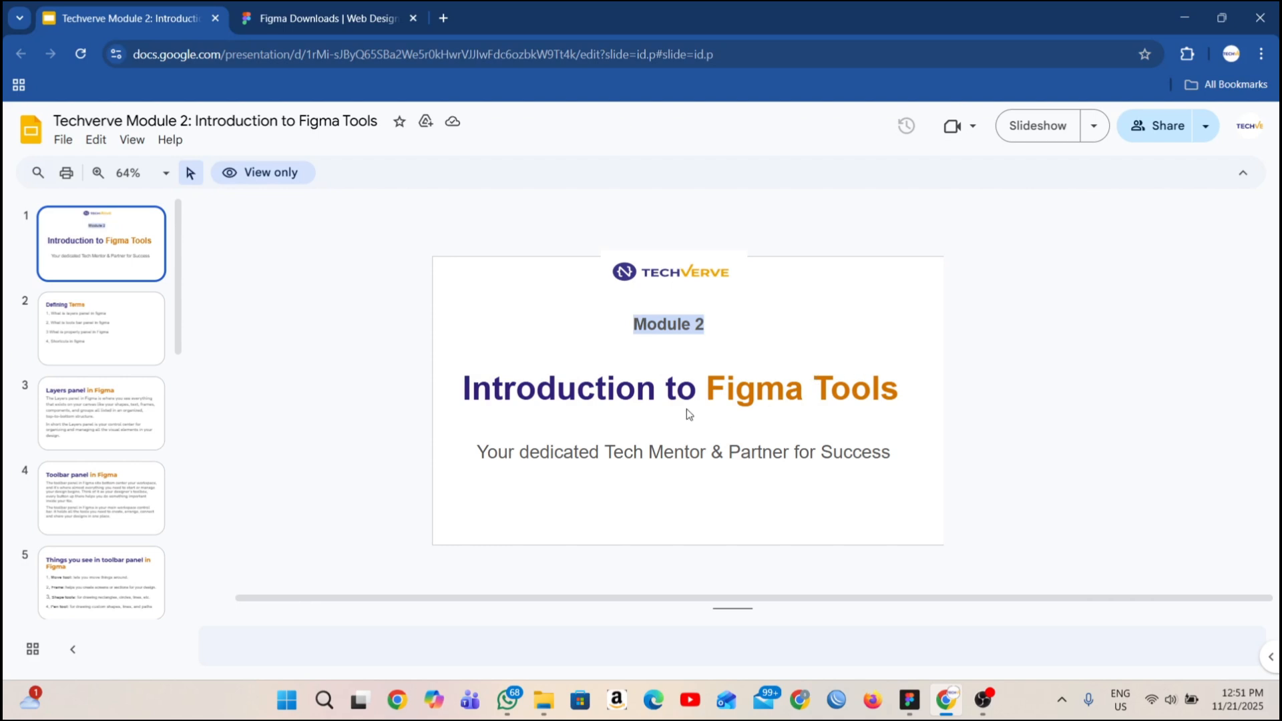
{"action": "left_click", "coordinate": [158, 339]}
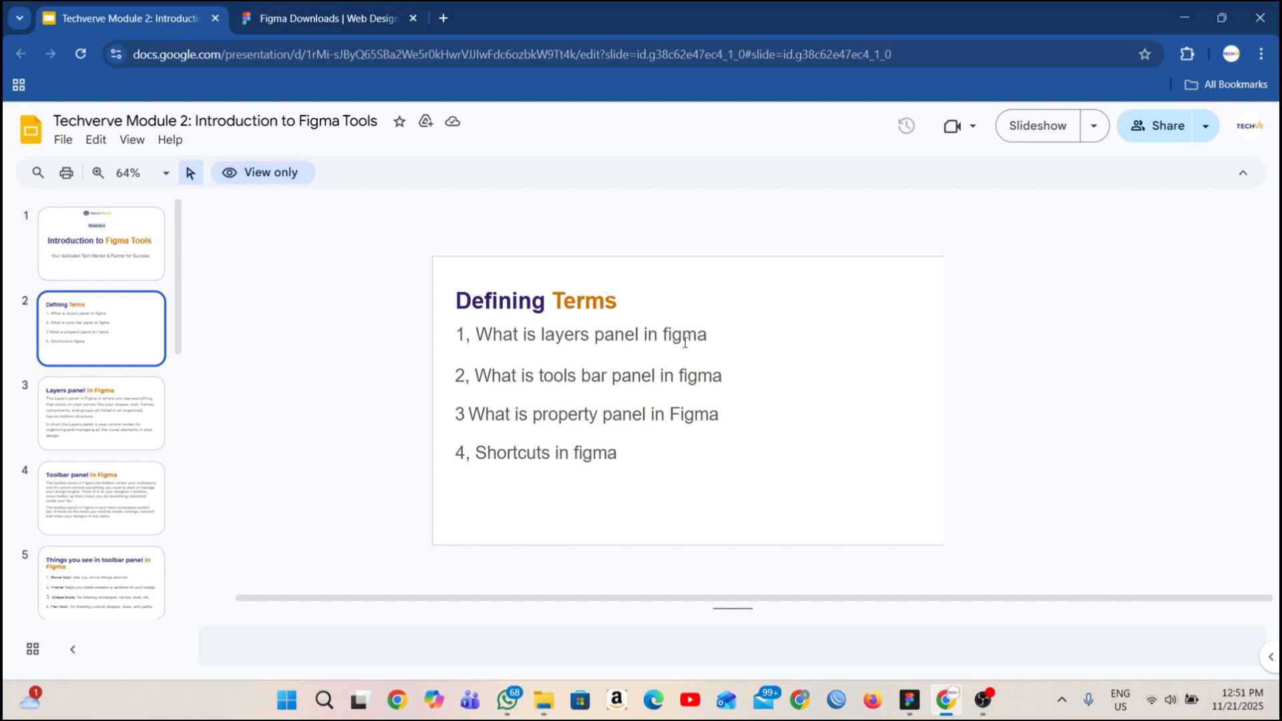
Switch to the Figma desktop app and look over the account options, including the theme setting.
{"action": "left_click", "coordinate": [918, 710]}
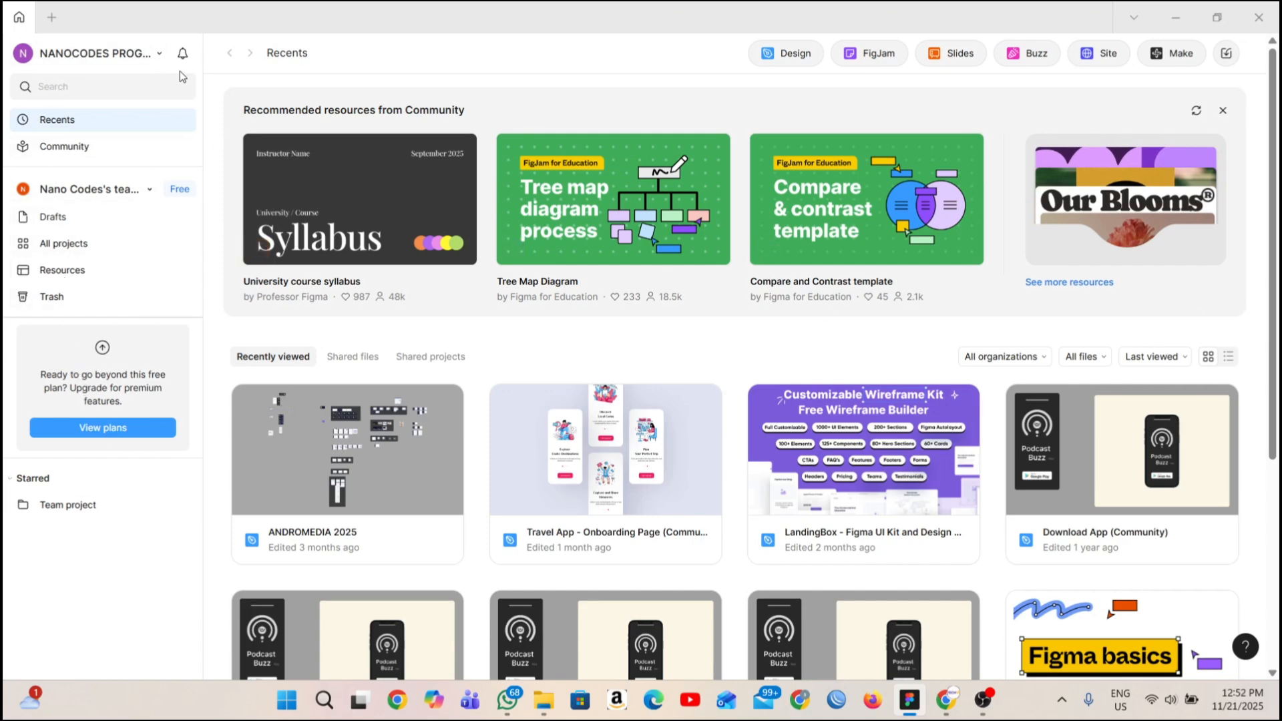
{"action": "left_click", "coordinate": [162, 57]}
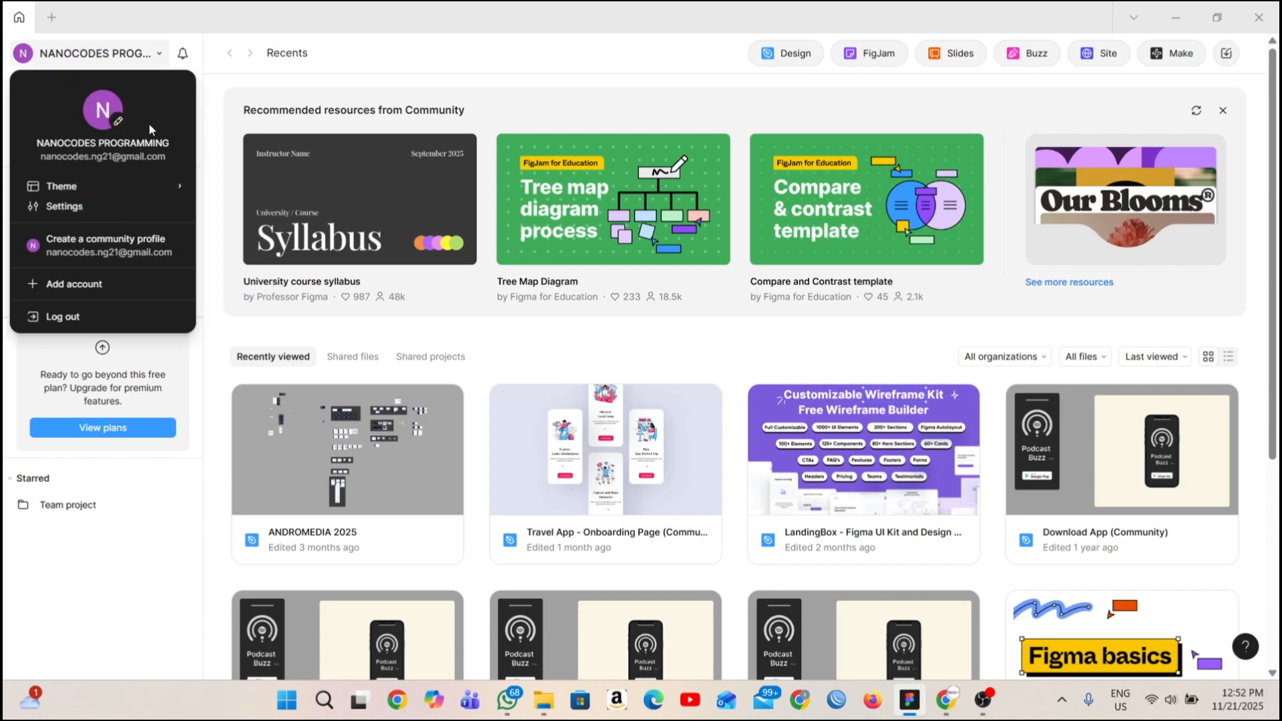
{"action": "mouse_move", "coordinate": [178, 190]}
{"action": "left_click", "coordinate": [230, 196]}
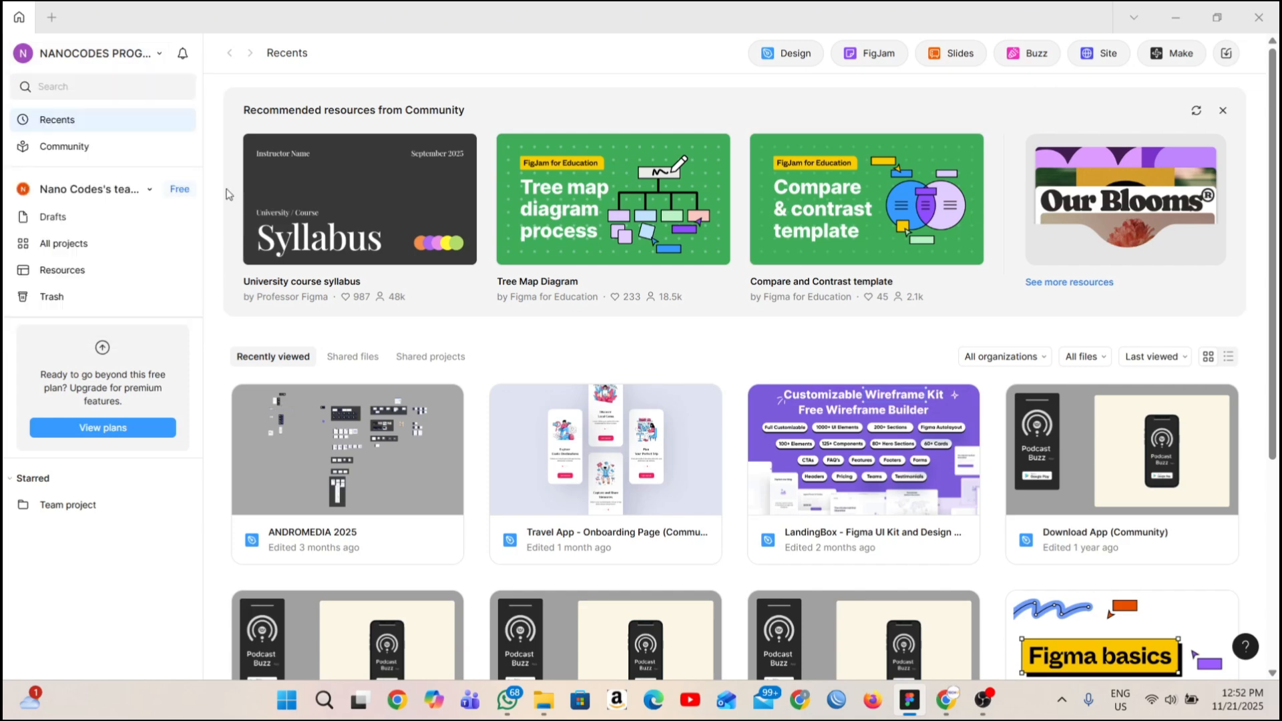
Search the Figma Community for "onboarding".
{"action": "left_click", "coordinate": [99, 148]}
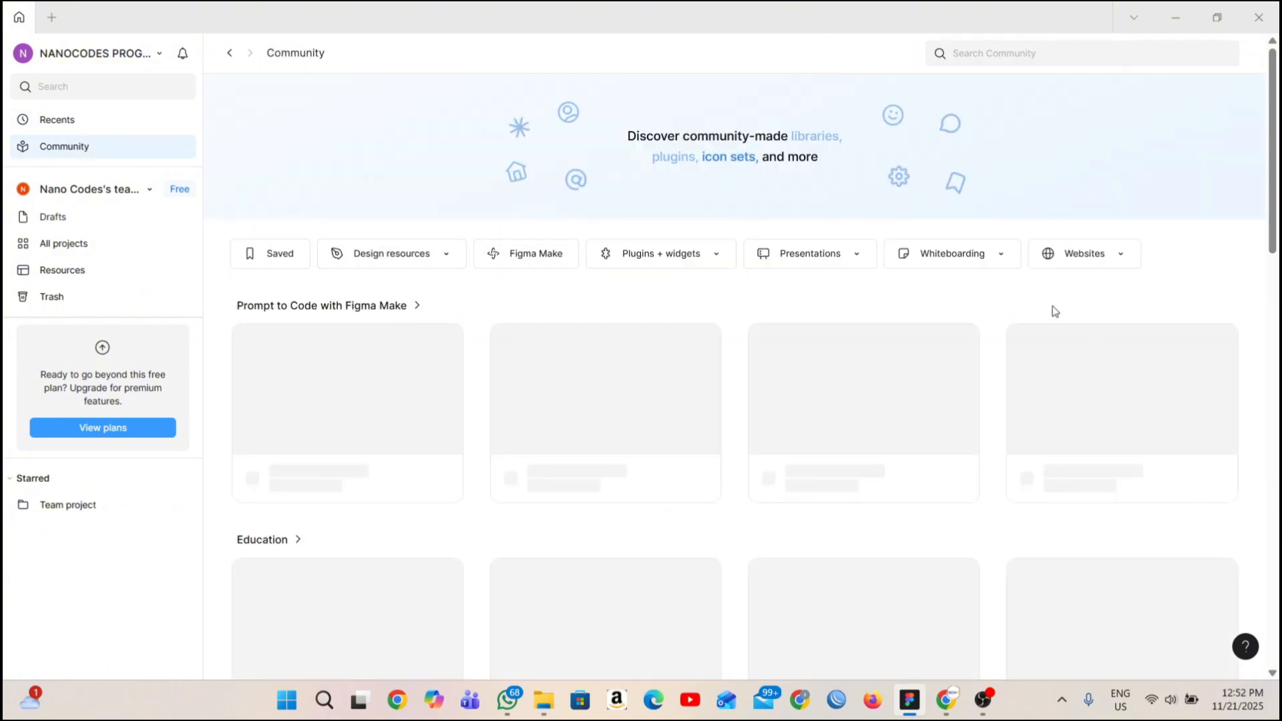
{"action": "left_click", "coordinate": [994, 56]}
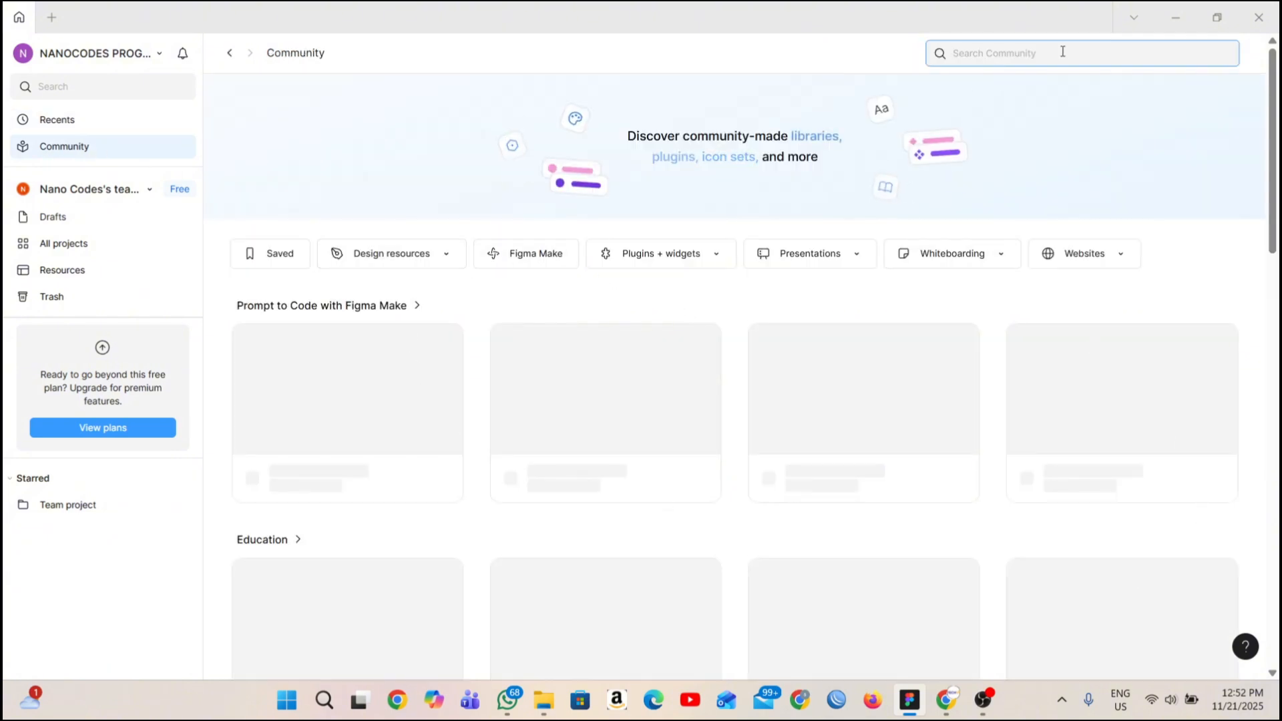
{"action": "type", "text": "onb"}
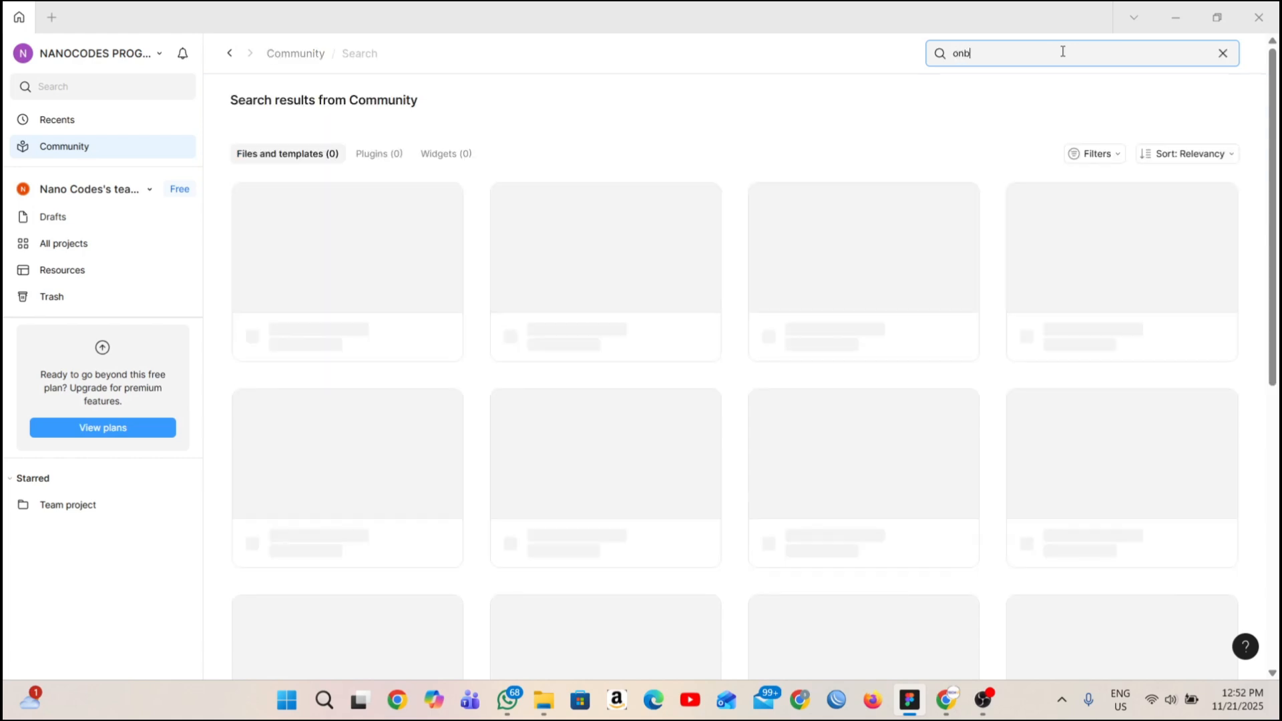
{"action": "type", "text": "oardimg"}
{"action": "key", "text": "BackSpace"}
{"action": "key", "text": "BackSpace"}
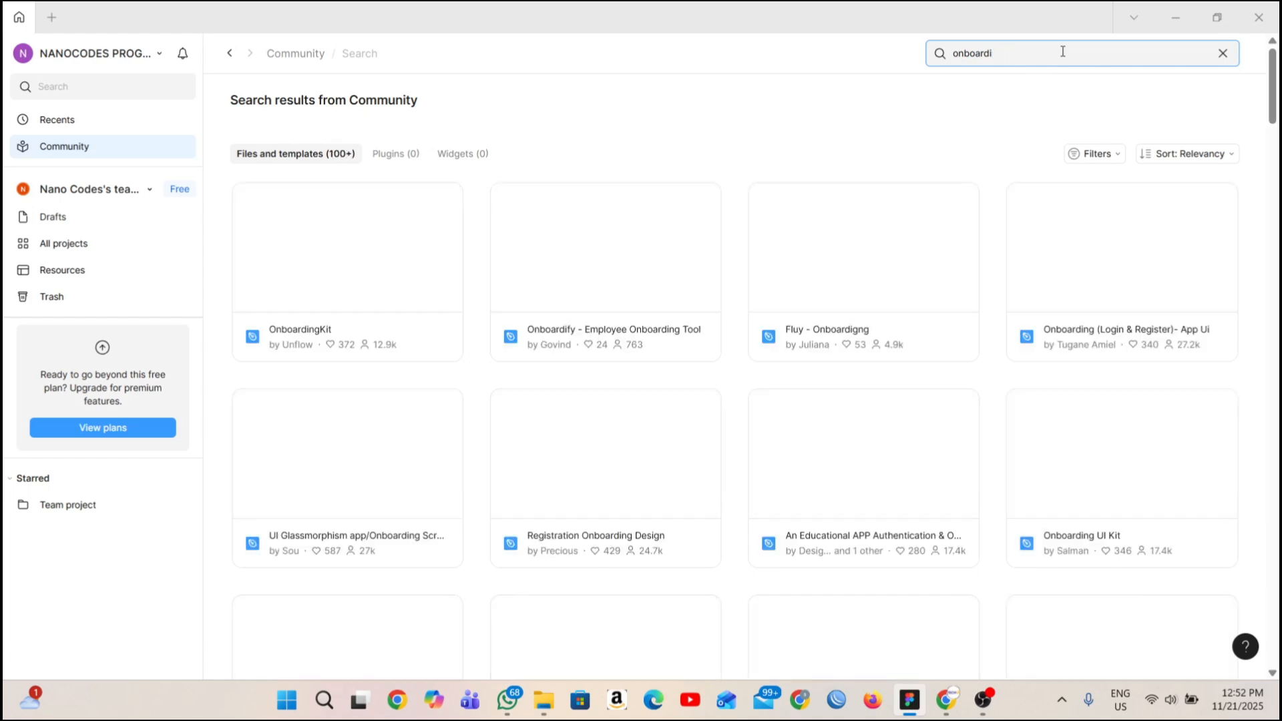
{"action": "type", "text": "ng"}
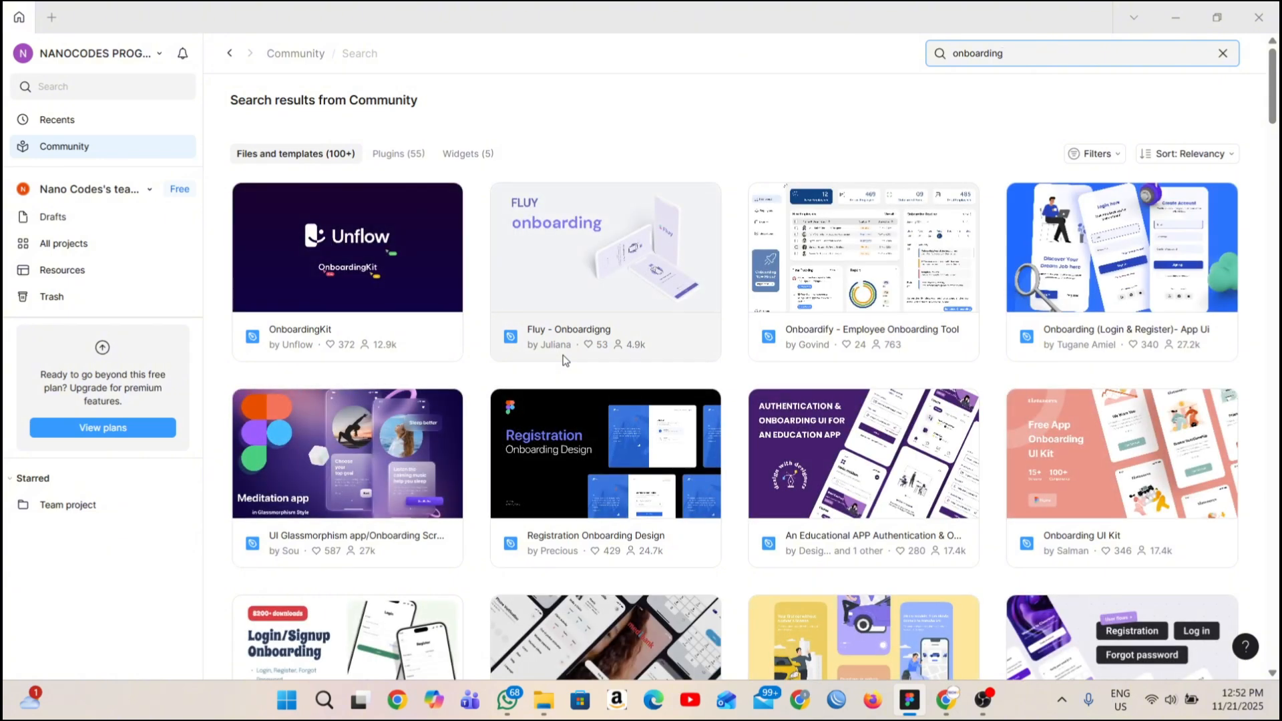
Open the details of the "Onboarding (Login & Register)- App Ui" file and review its description and preview.
{"action": "left_click", "coordinate": [1158, 249]}
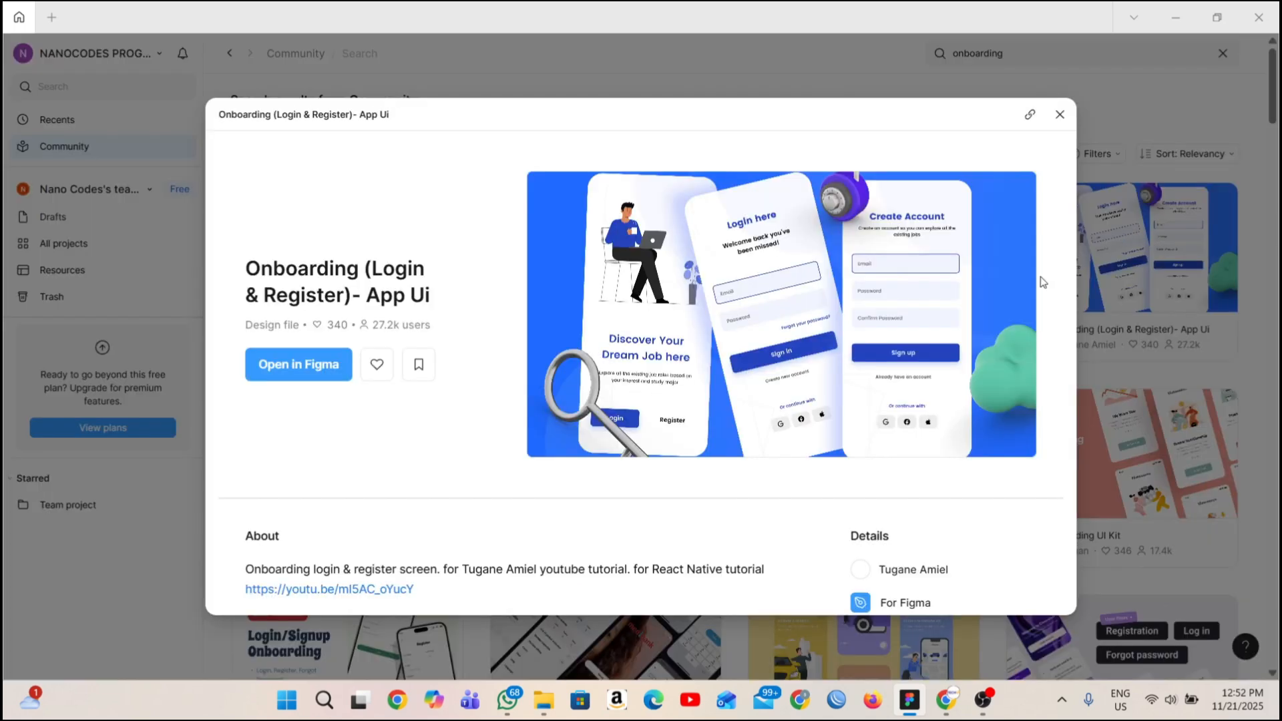
{"action": "scroll", "coordinate": [653, 379], "scroll_direction": "down", "scroll_amount": 5}
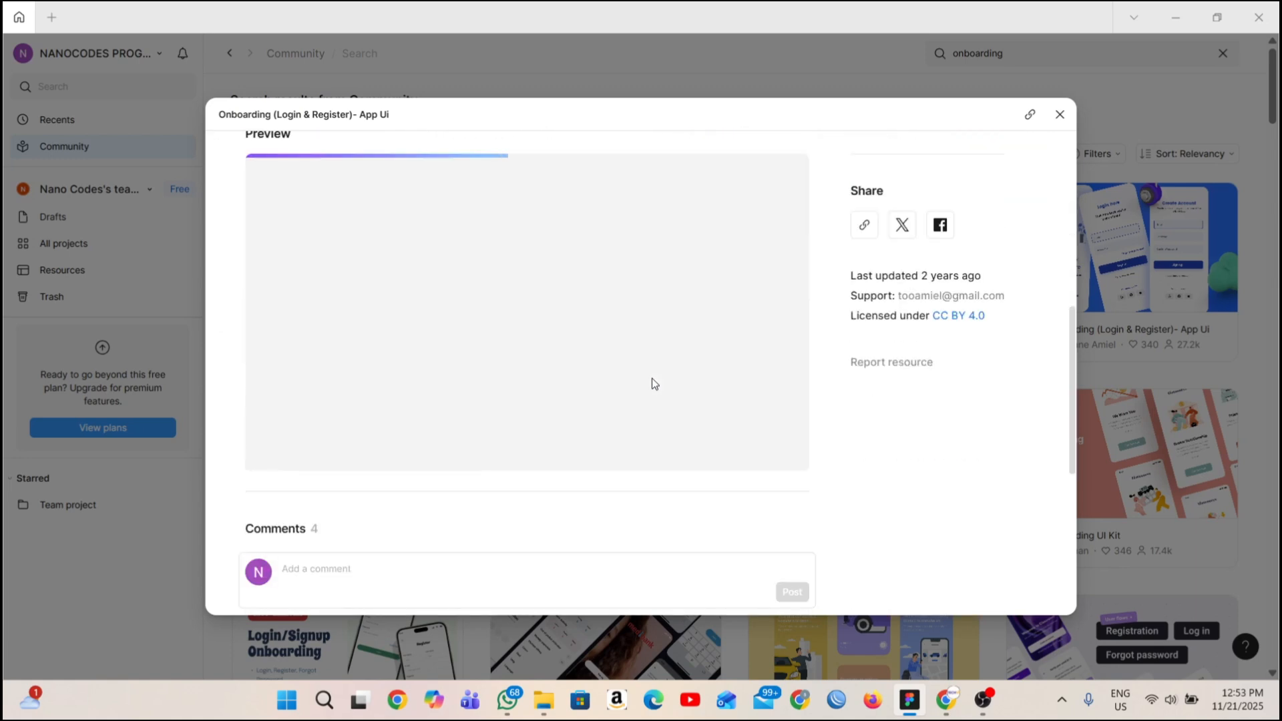
{"action": "scroll", "coordinate": [659, 379], "scroll_direction": "up", "scroll_amount": 8}
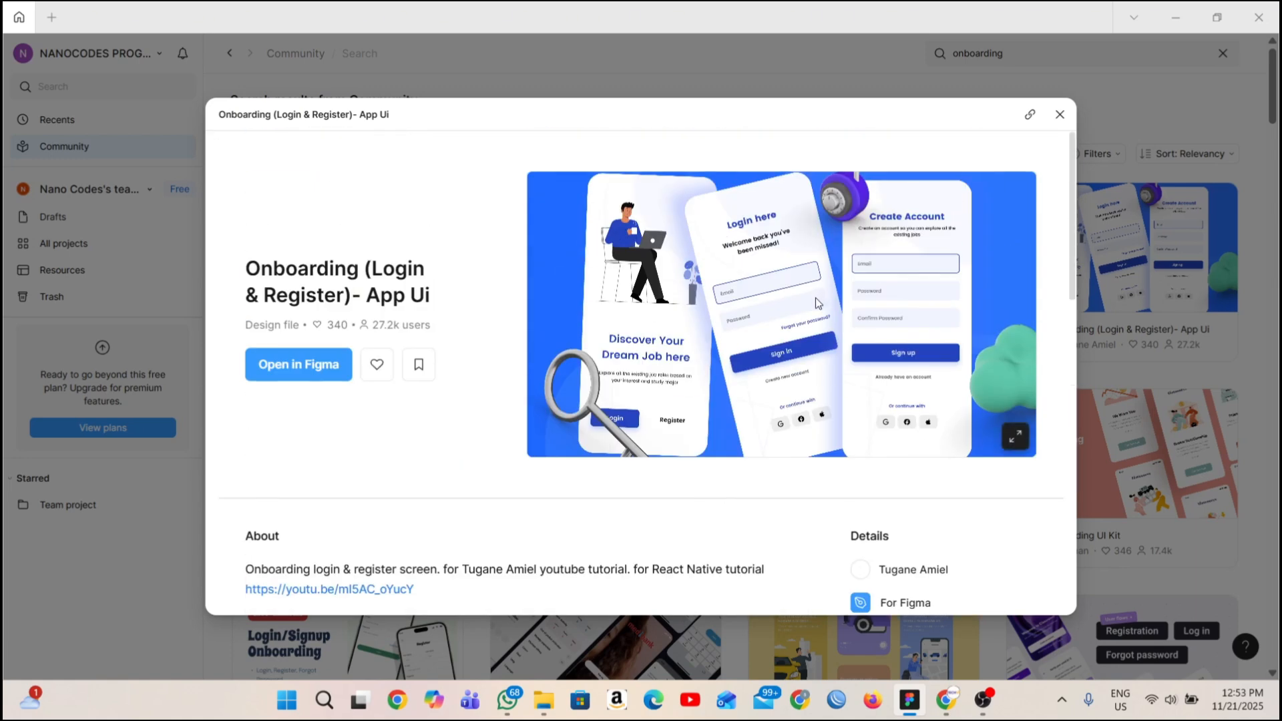
{"action": "scroll", "coordinate": [814, 304], "scroll_direction": "down", "scroll_amount": 5}
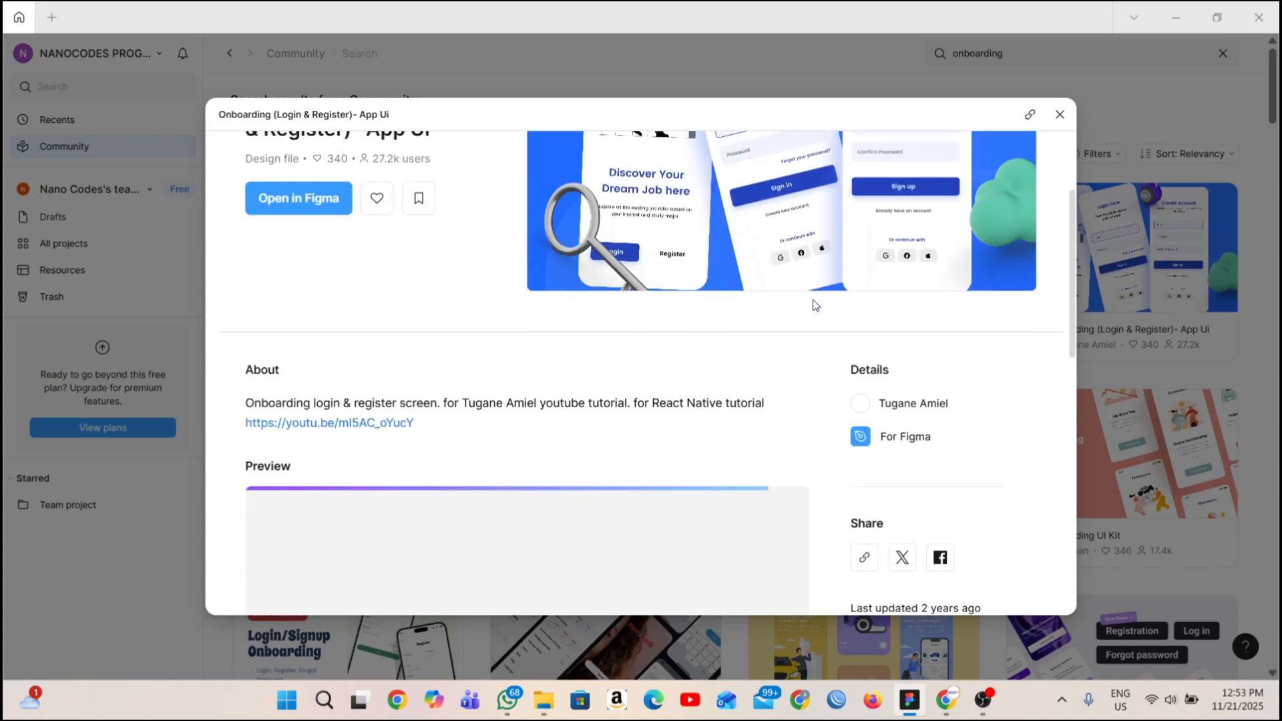
{"action": "scroll", "coordinate": [808, 309], "scroll_direction": "down", "scroll_amount": 10}
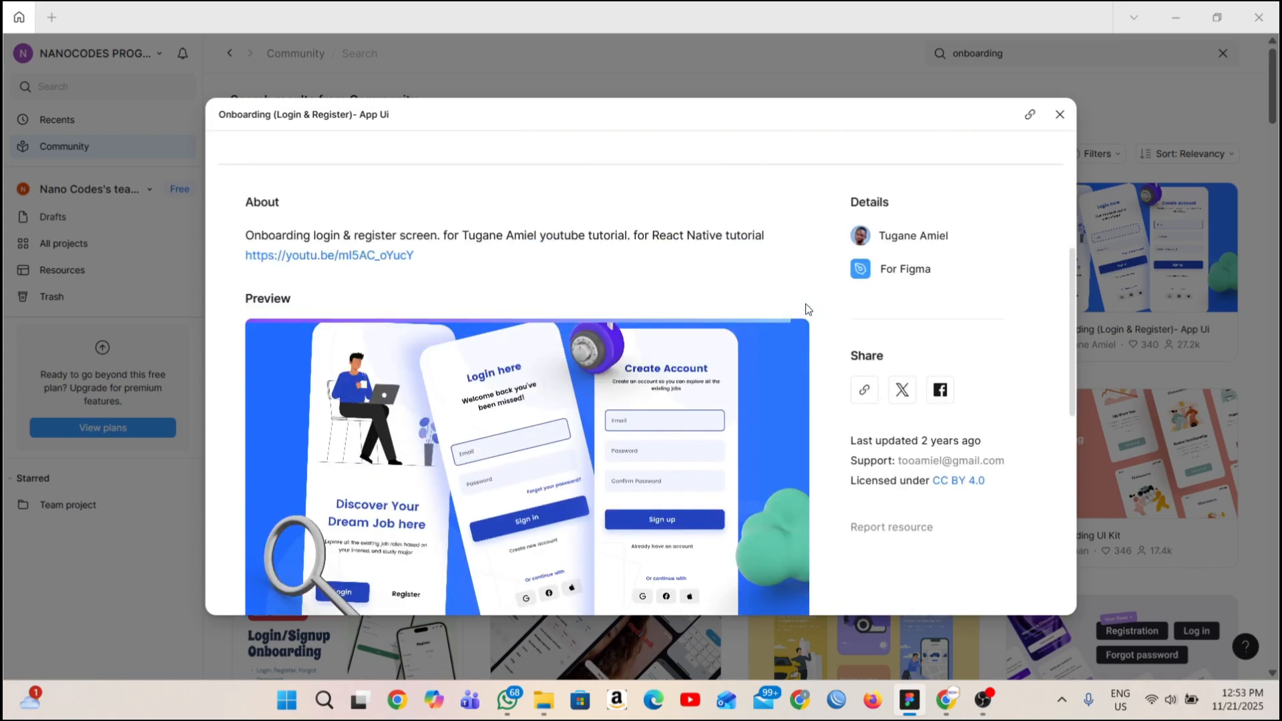
{"action": "scroll", "coordinate": [299, 242], "scroll_direction": "up", "scroll_amount": 4}
{"action": "scroll", "coordinate": [291, 249], "scroll_direction": "down", "scroll_amount": 2}
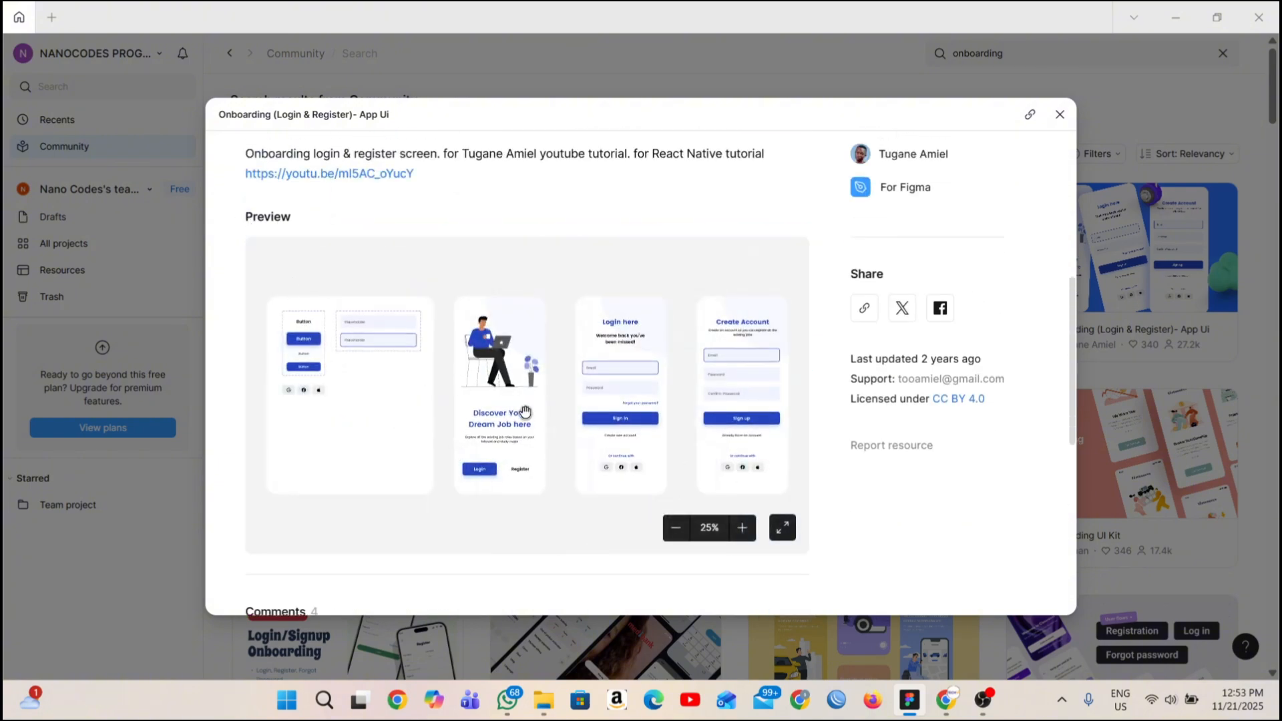
Examine the onboarding file's preview enlarged and at normal size, and close its details.
{"action": "left_click", "coordinate": [782, 529]}
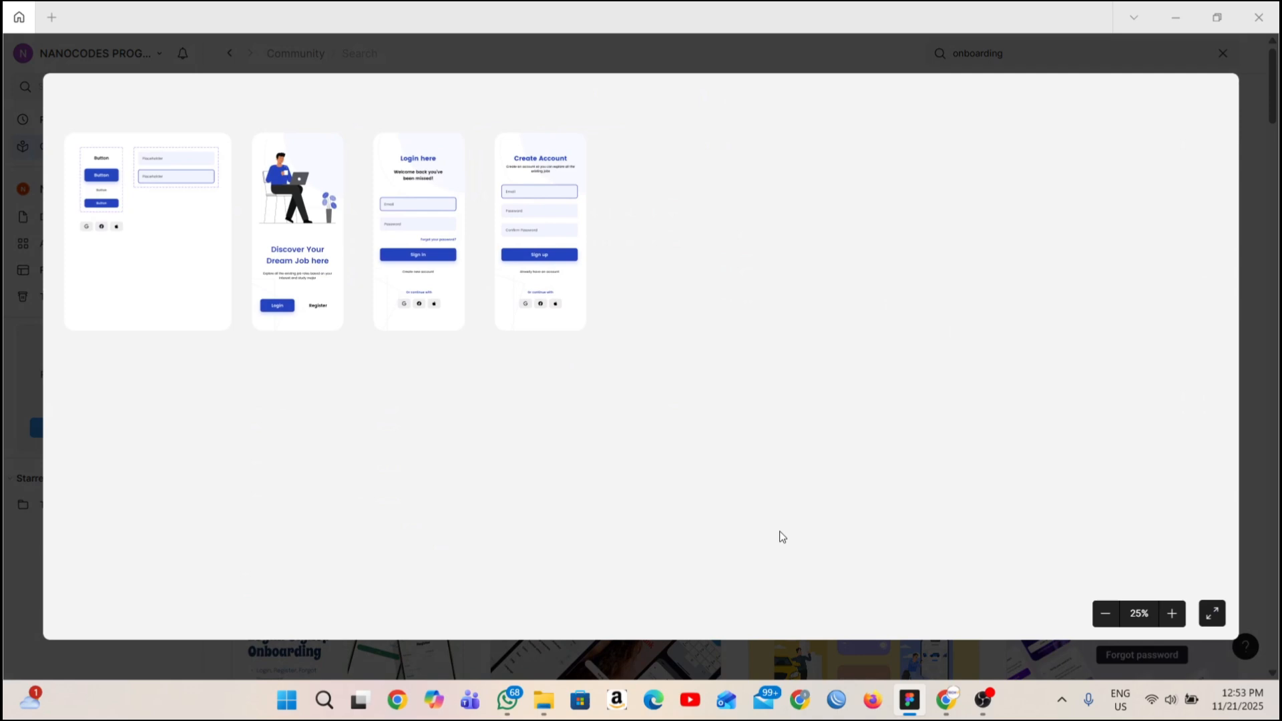
{"action": "left_click", "coordinate": [1216, 615]}
{"action": "left_click_drag", "start_coordinate": [557, 299], "coordinate": [538, 378]}
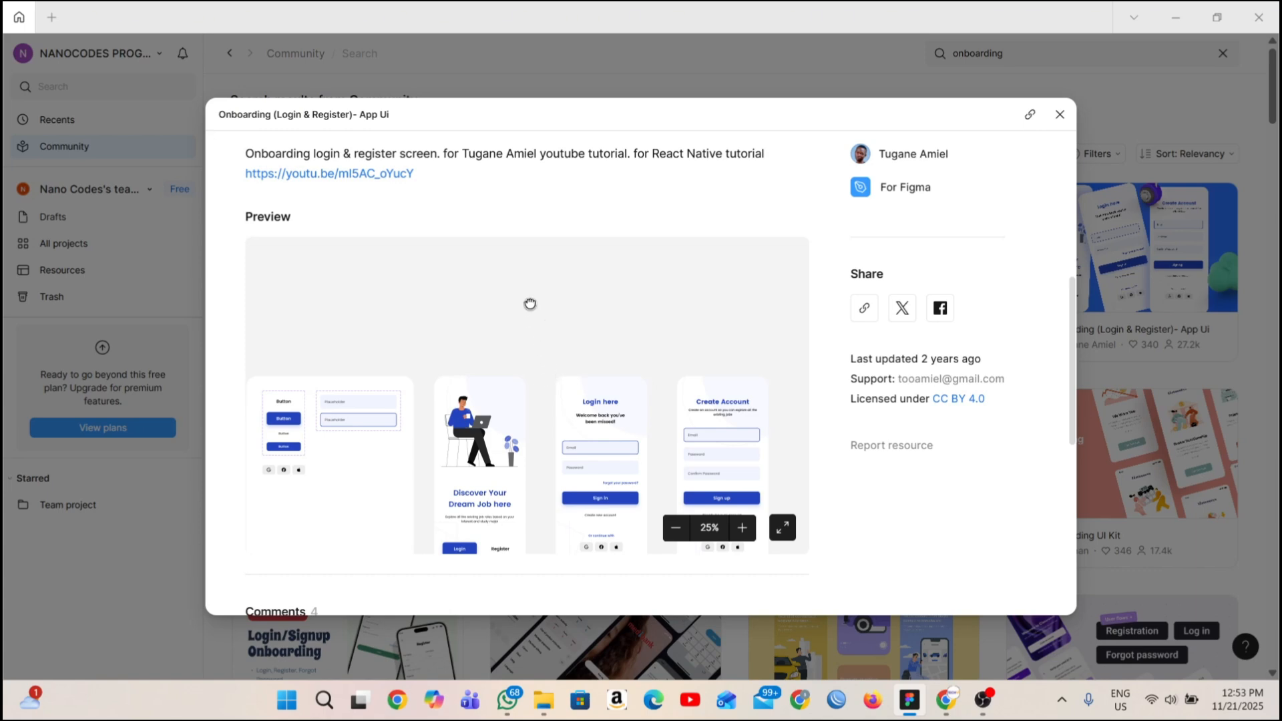
{"action": "left_click_drag", "start_coordinate": [530, 304], "coordinate": [572, 354]}
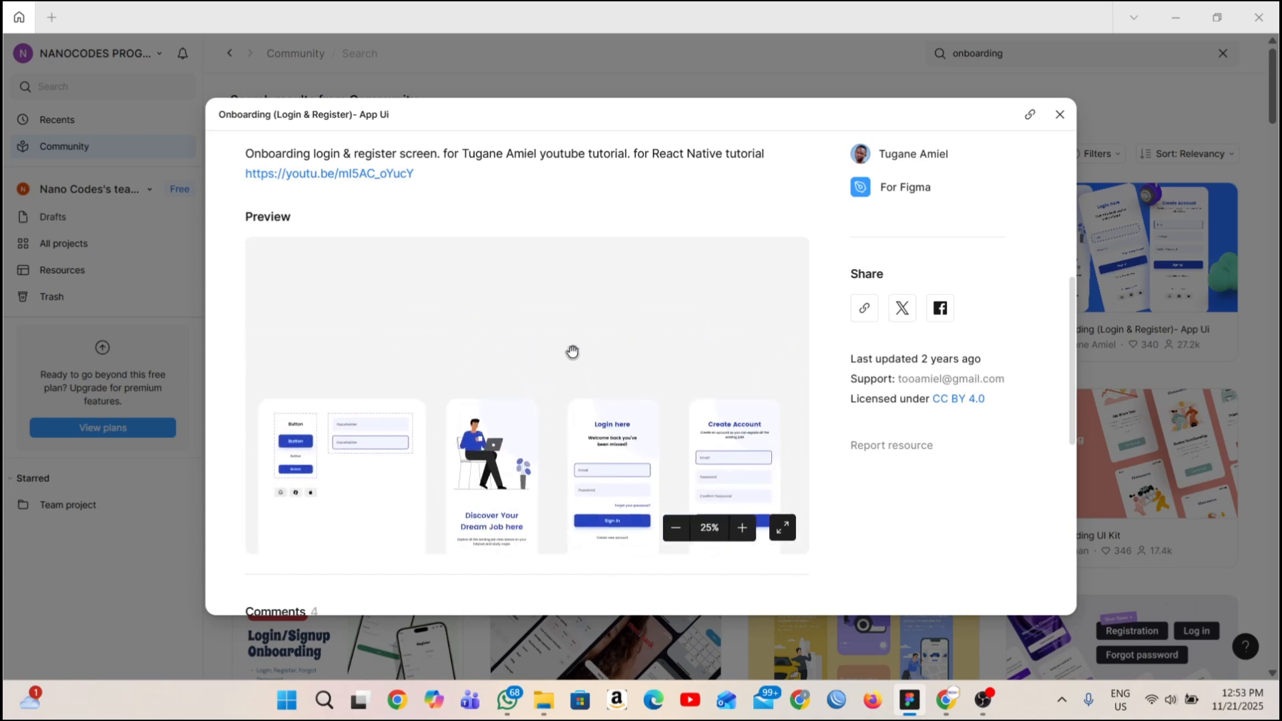
{"action": "left_click", "coordinate": [1062, 116]}
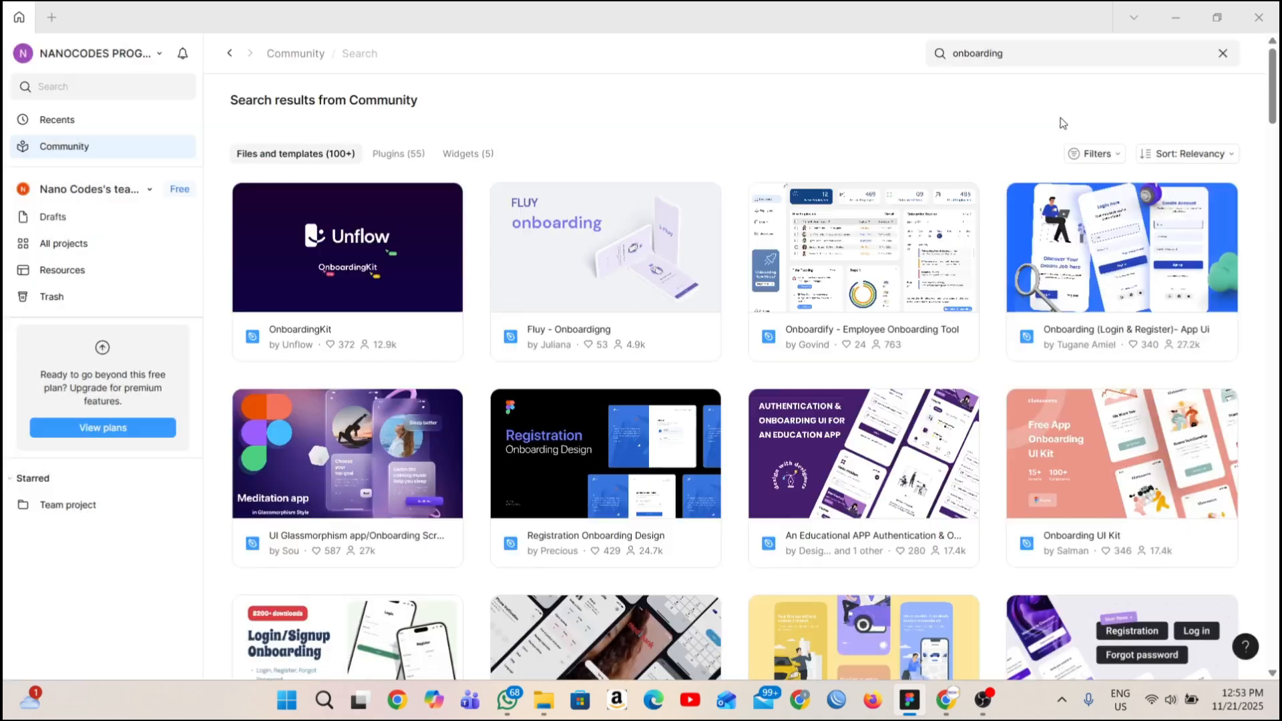
Open the "Onboarding (Login & Register)- App Ui" community file in the Figma editor, and return to the home view.
{"action": "left_click", "coordinate": [1126, 293]}
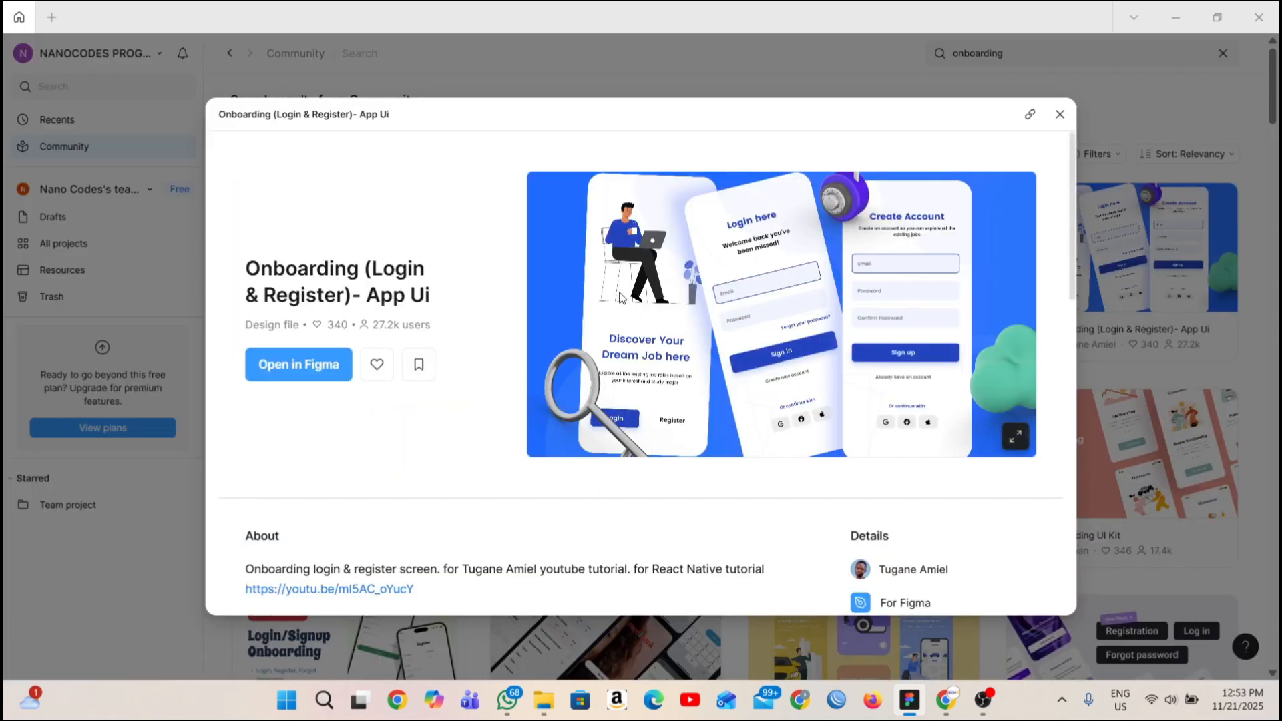
{"action": "left_click", "coordinate": [285, 369]}
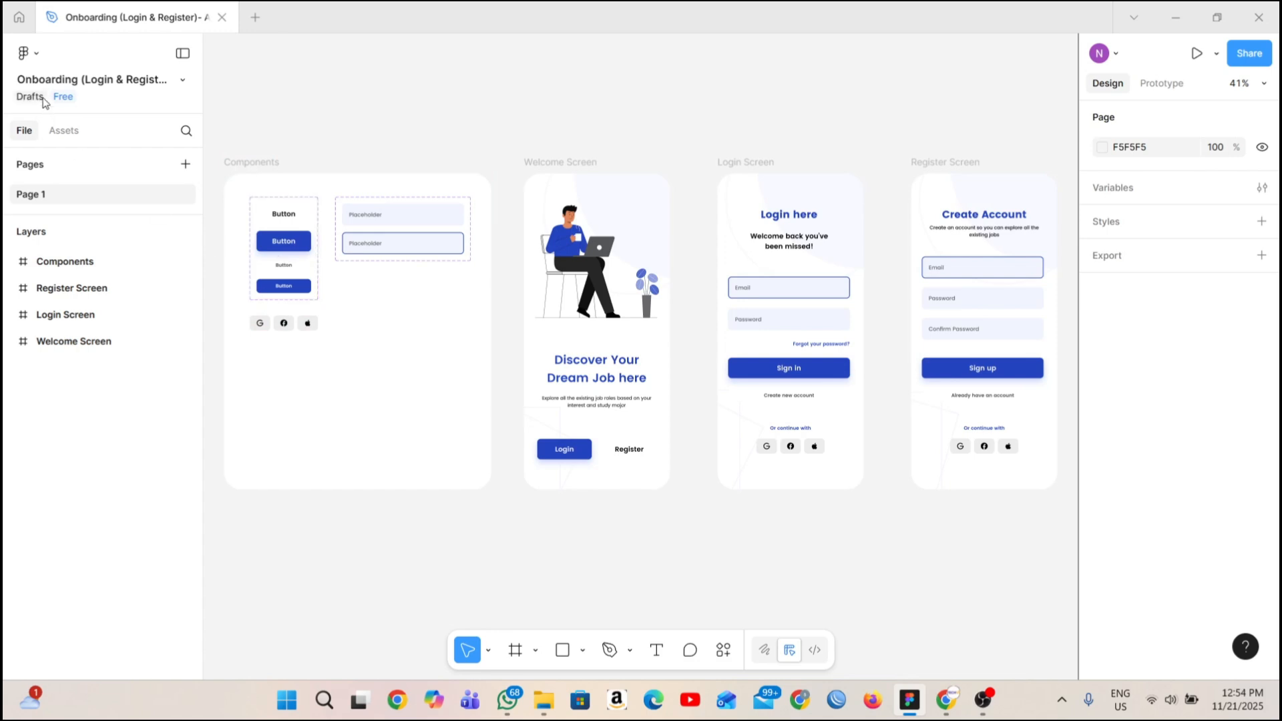
{"action": "left_click", "coordinate": [19, 17]}
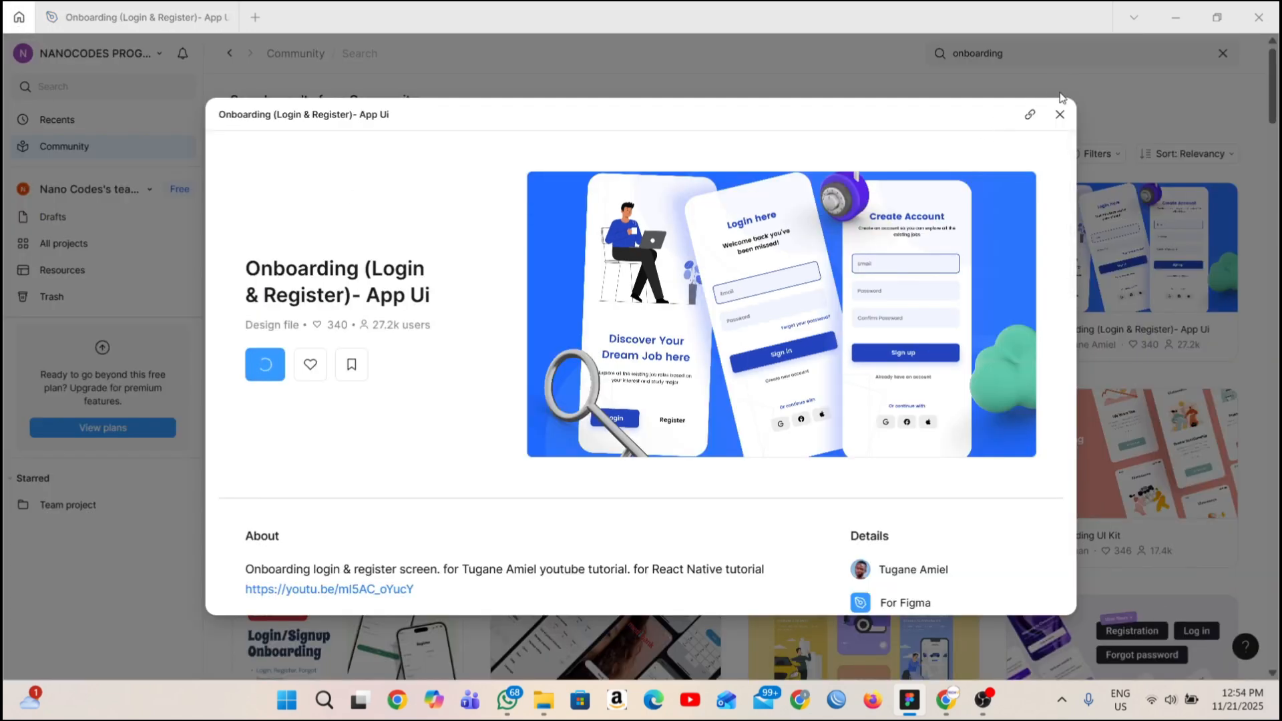
Return to the recent files, and review the notifications list and the desktop and email notification settings.
{"action": "left_click", "coordinate": [1060, 115]}
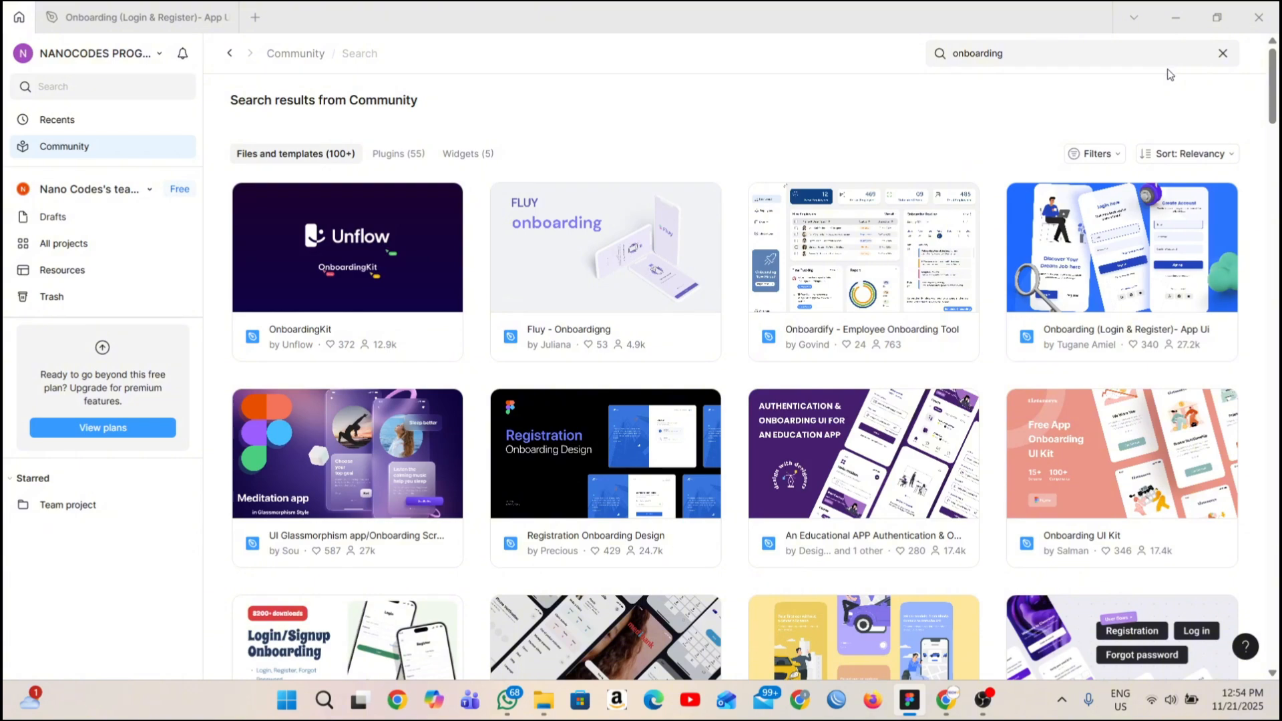
{"action": "left_click", "coordinate": [146, 125]}
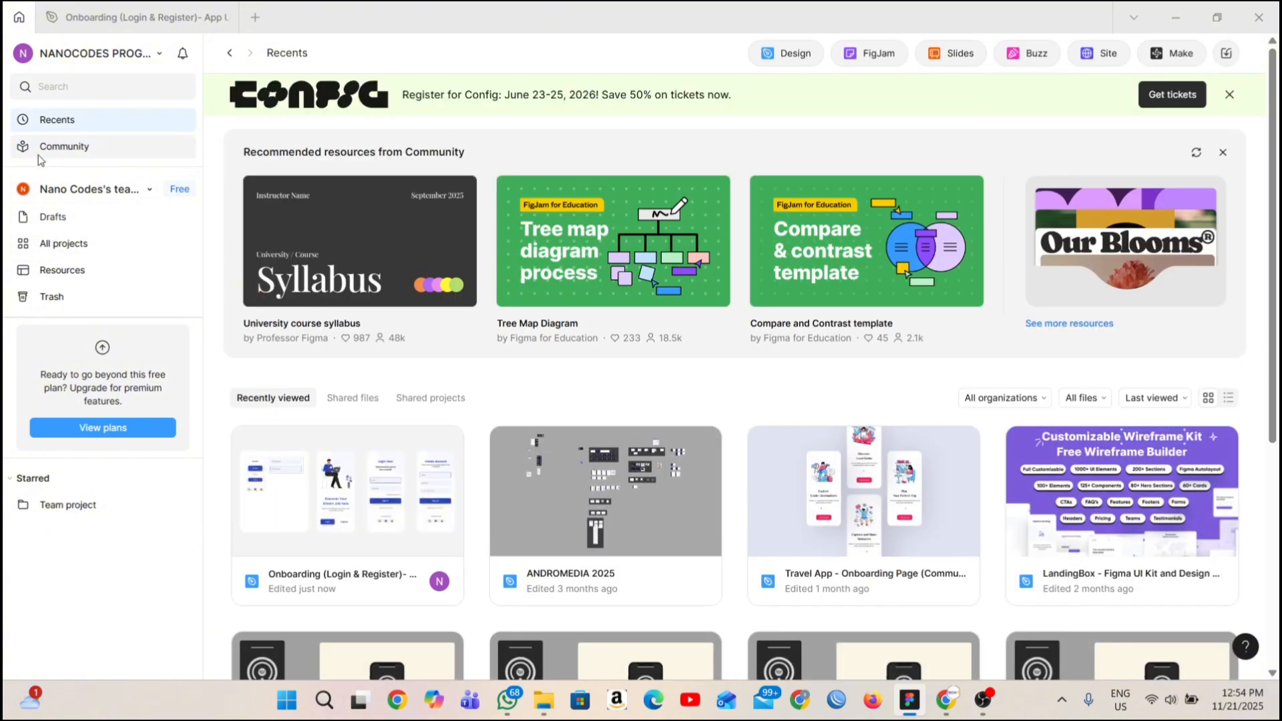
{"action": "left_click", "coordinate": [182, 52]}
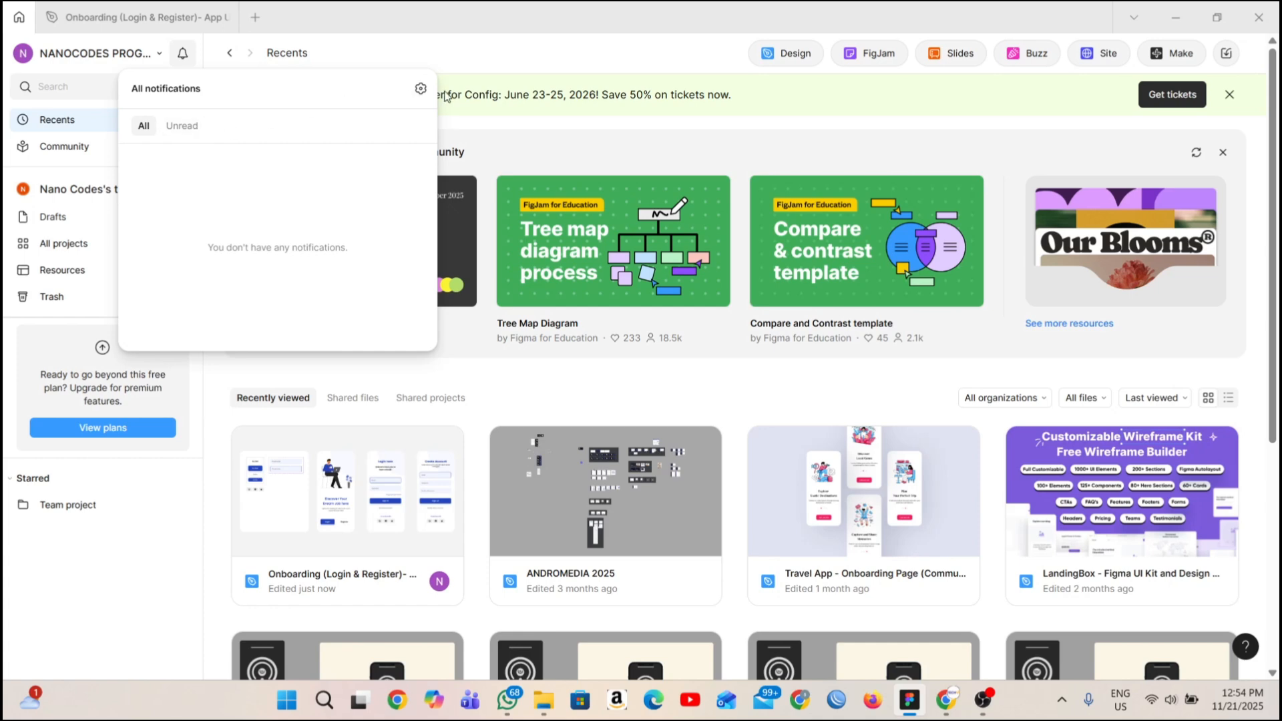
{"action": "left_click", "coordinate": [421, 89]}
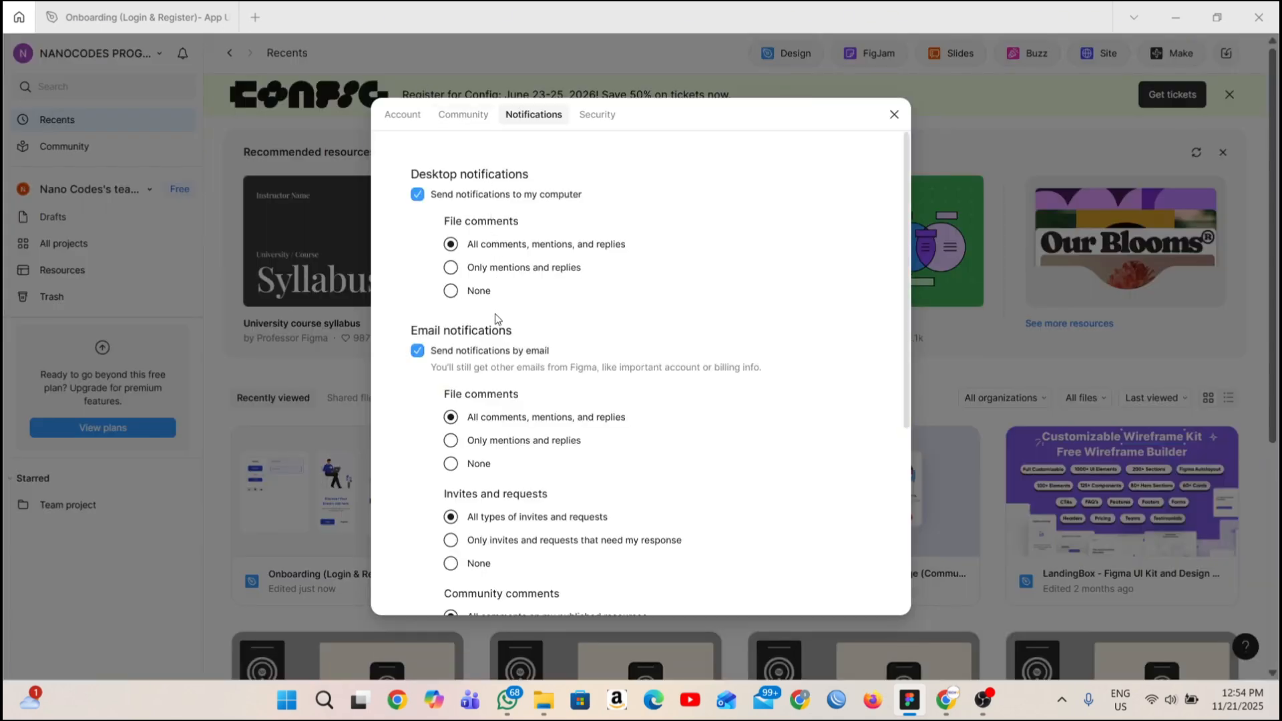
{"action": "scroll", "coordinate": [526, 336], "scroll_direction": "down", "scroll_amount": 5}
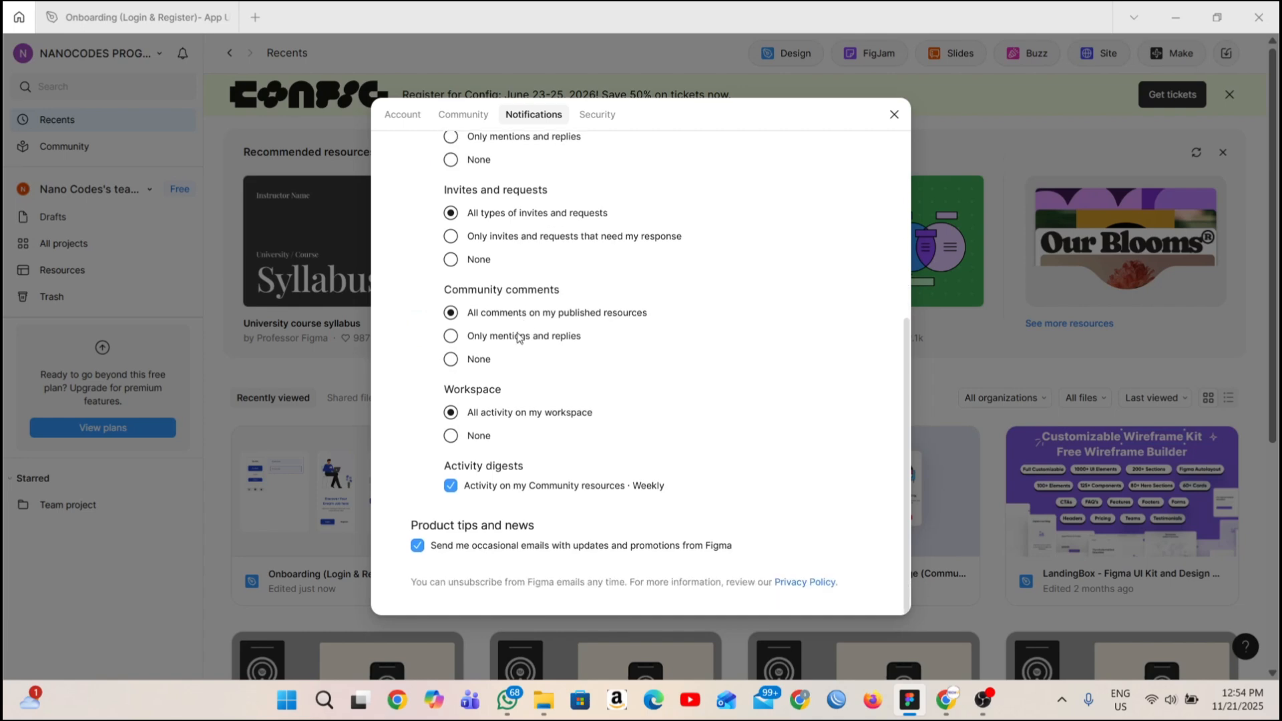
{"action": "scroll", "coordinate": [520, 338], "scroll_direction": "up", "scroll_amount": 5}
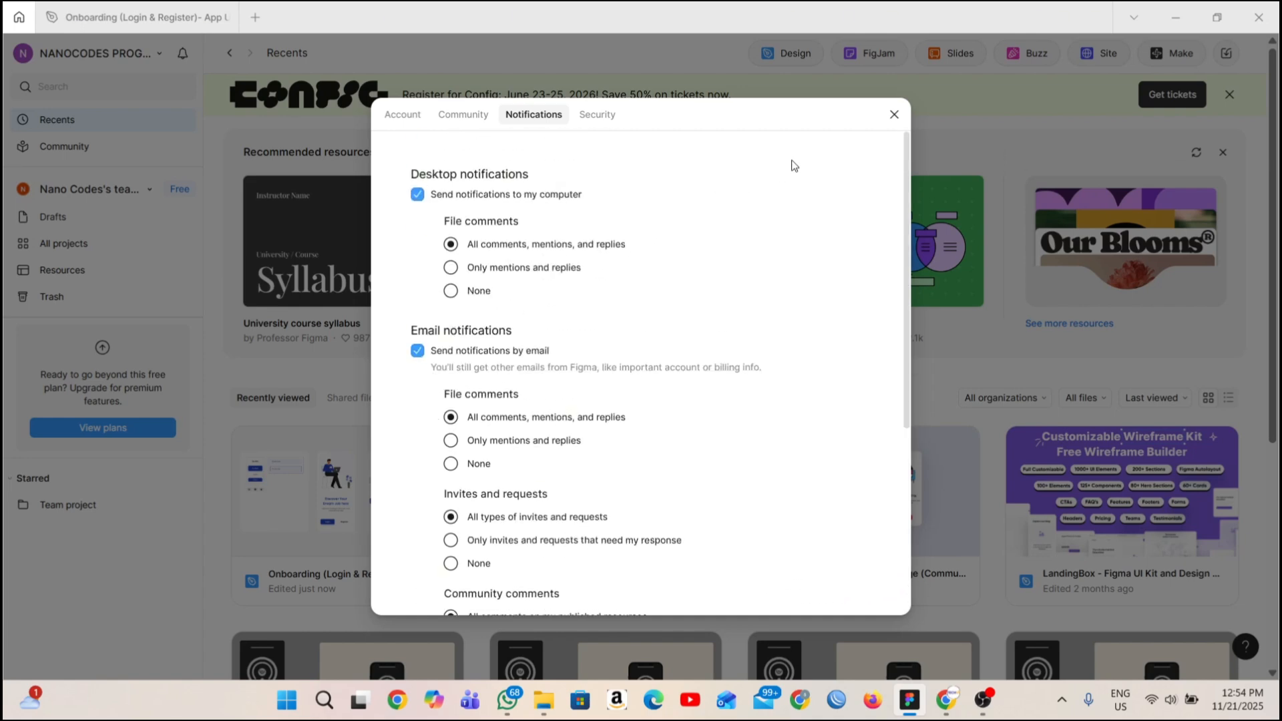
{"action": "left_click", "coordinate": [895, 115]}
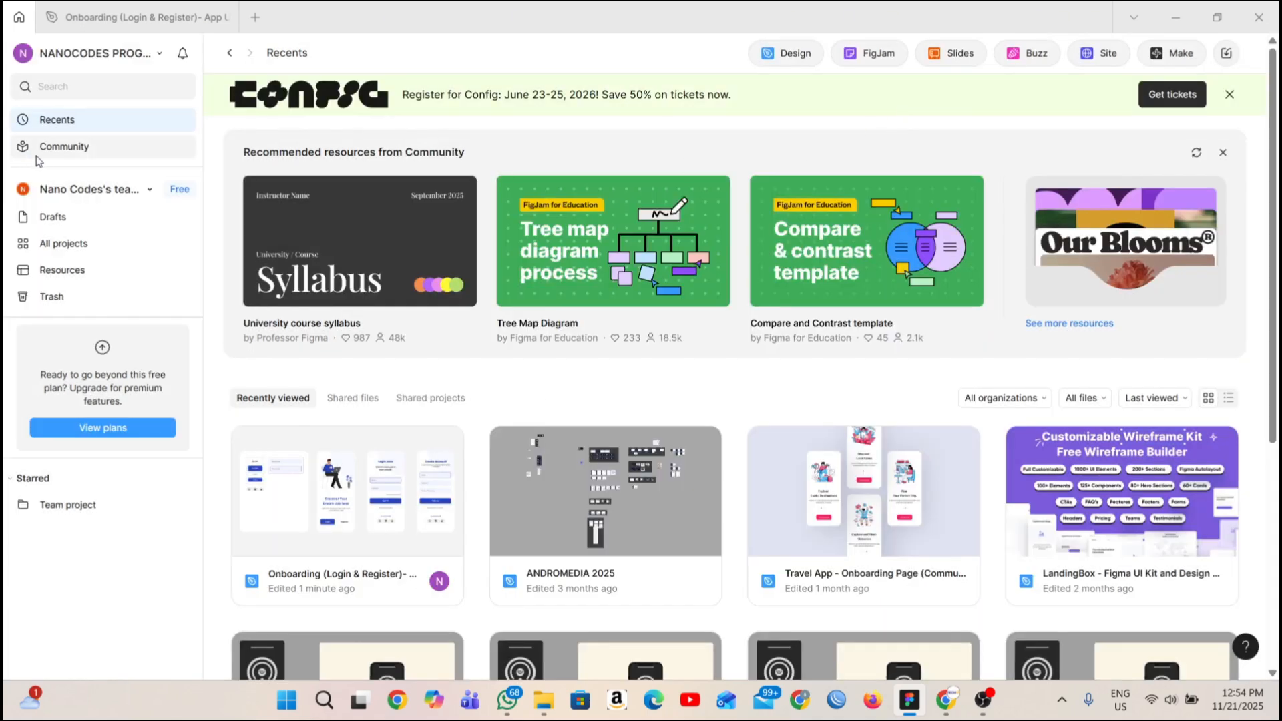
Browse the recent files offered by the file search, open "FigJam basics", and close it again from the home view.
{"action": "left_click", "coordinate": [106, 89]}
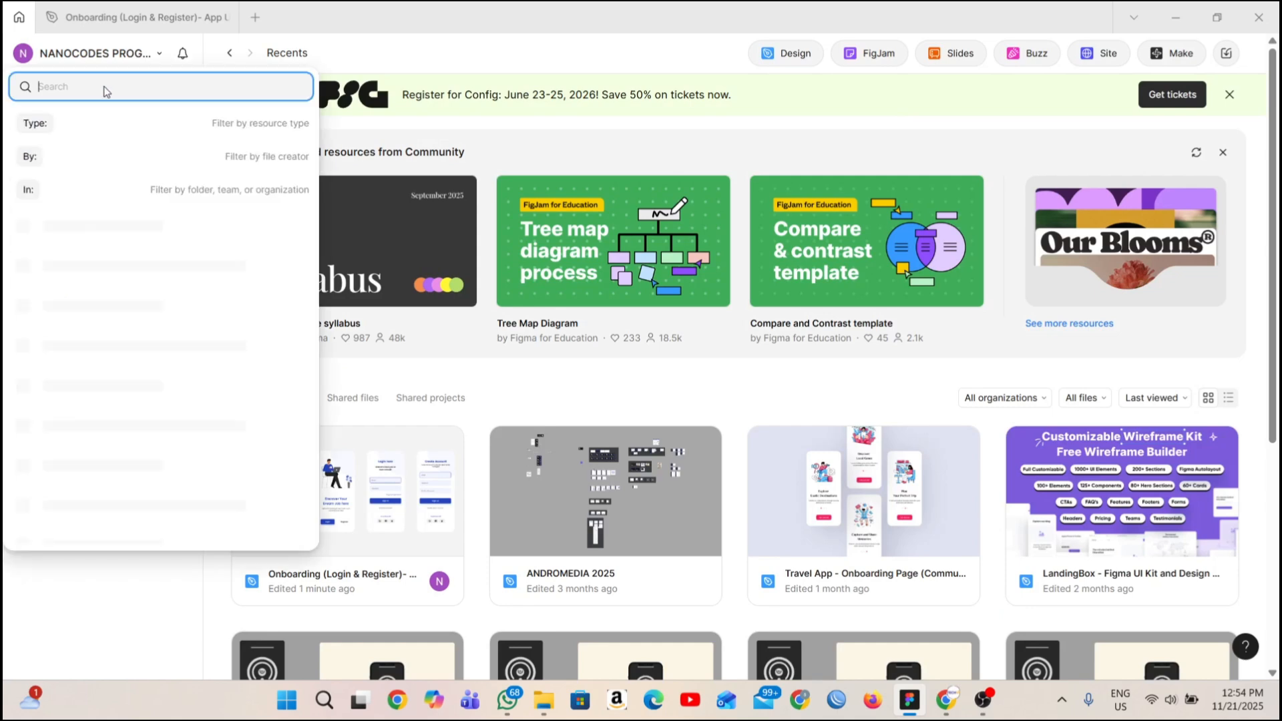
{"action": "scroll", "coordinate": [73, 461], "scroll_direction": "down", "scroll_amount": 2}
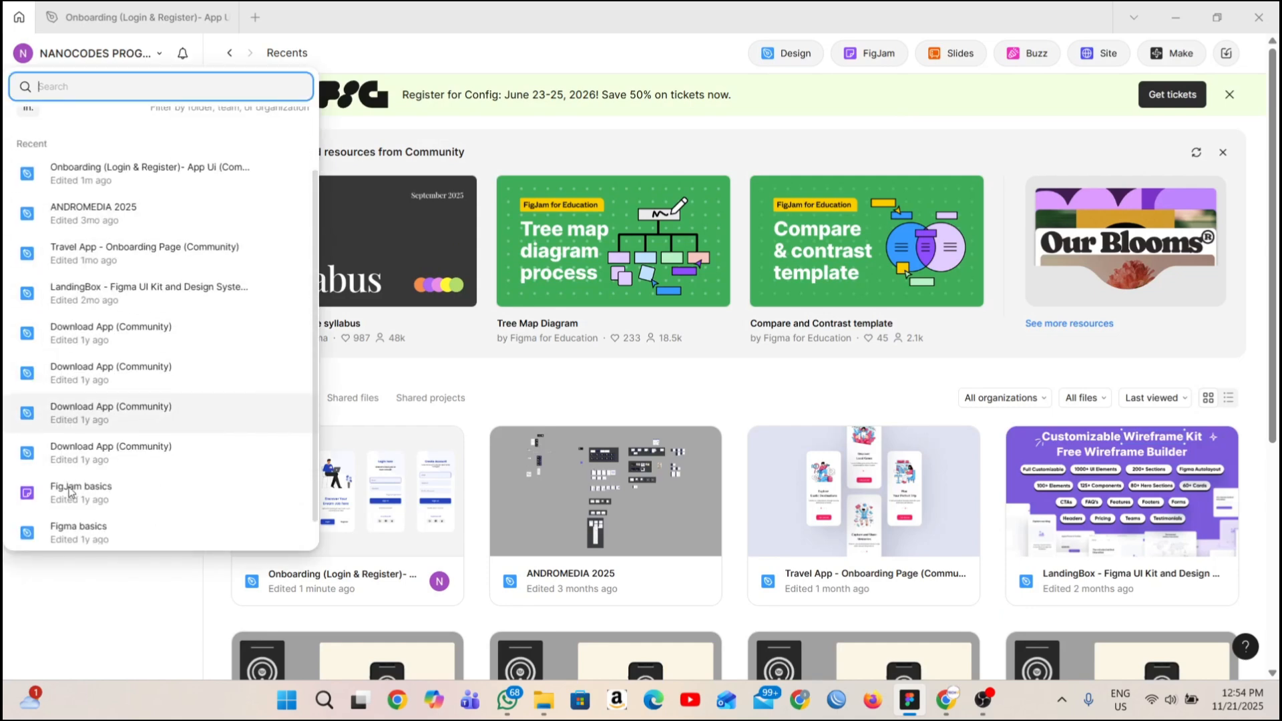
{"action": "scroll", "coordinate": [99, 437], "scroll_direction": "up", "scroll_amount": 3}
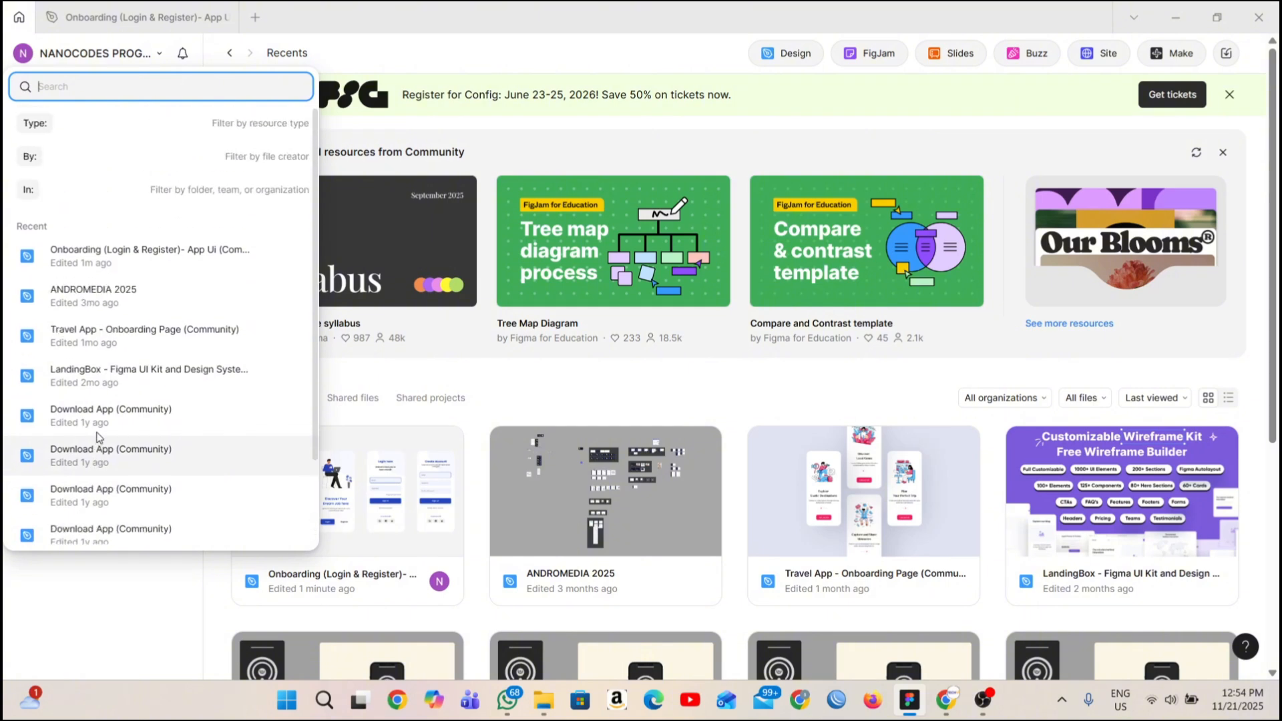
{"action": "scroll", "coordinate": [143, 421], "scroll_direction": "down", "scroll_amount": 3}
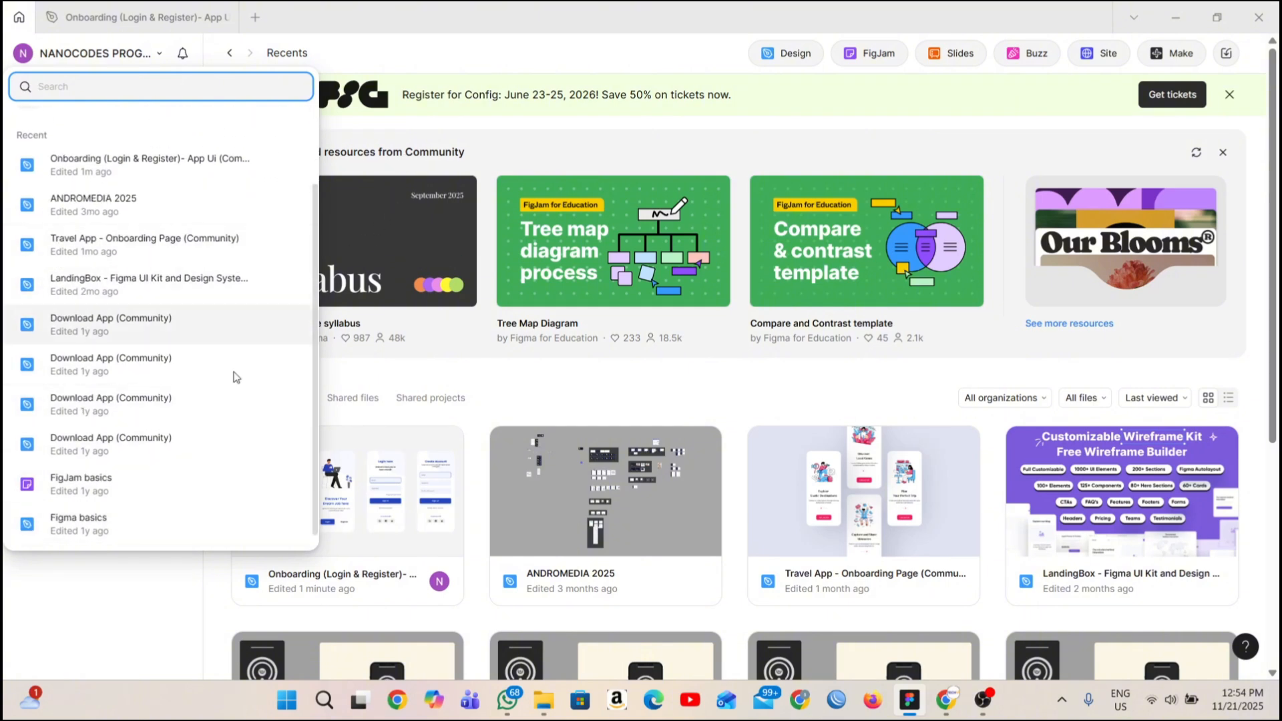
{"action": "left_click", "coordinate": [71, 503]}
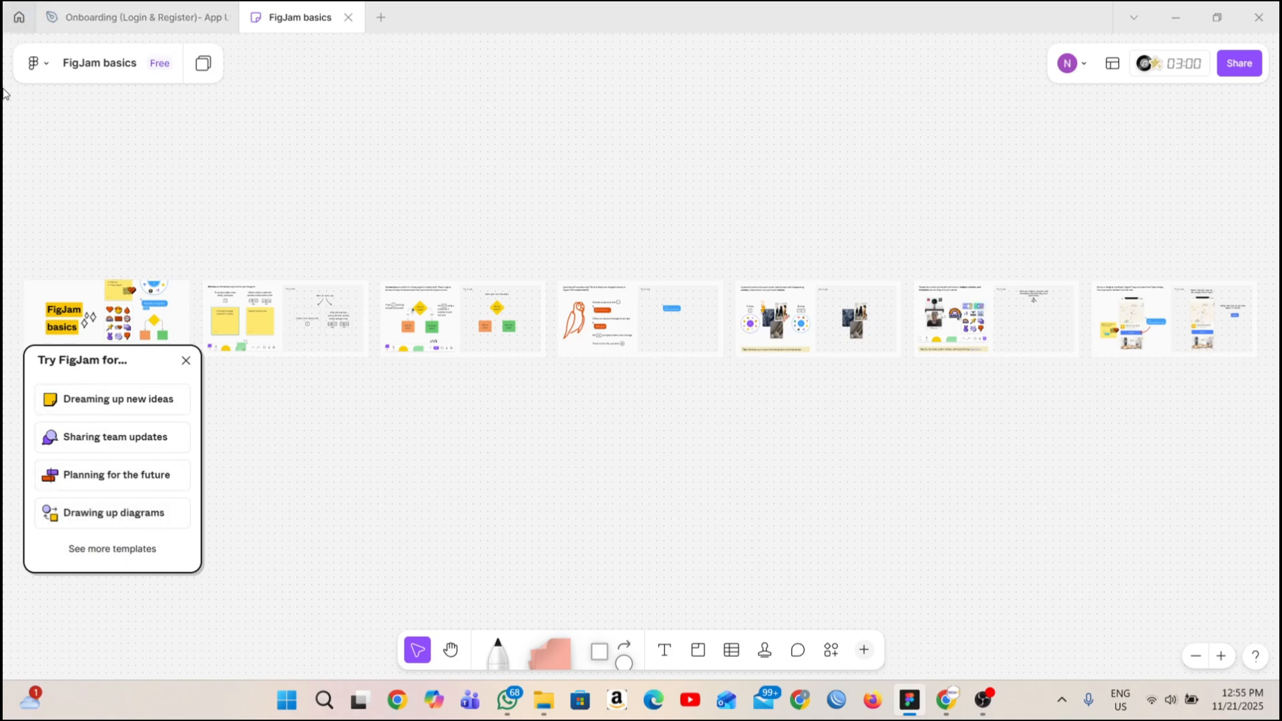
{"action": "left_click", "coordinate": [19, 17]}
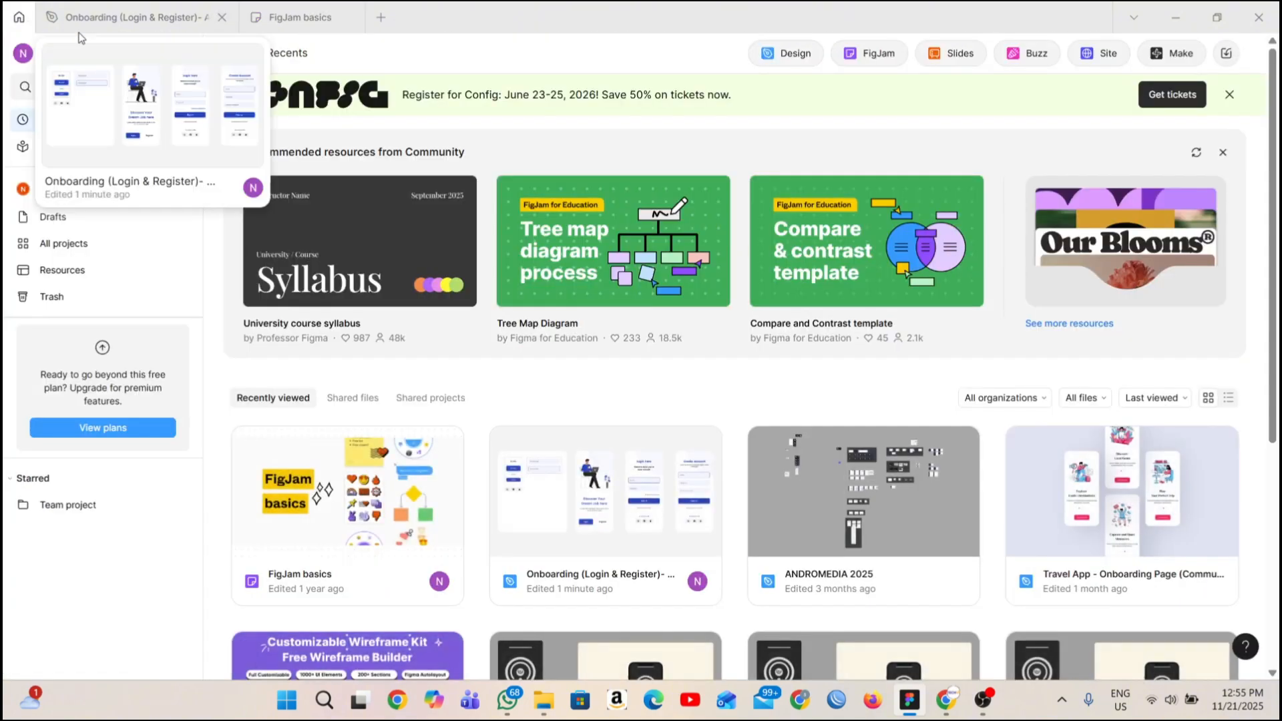
{"action": "left_click", "coordinate": [352, 18]}
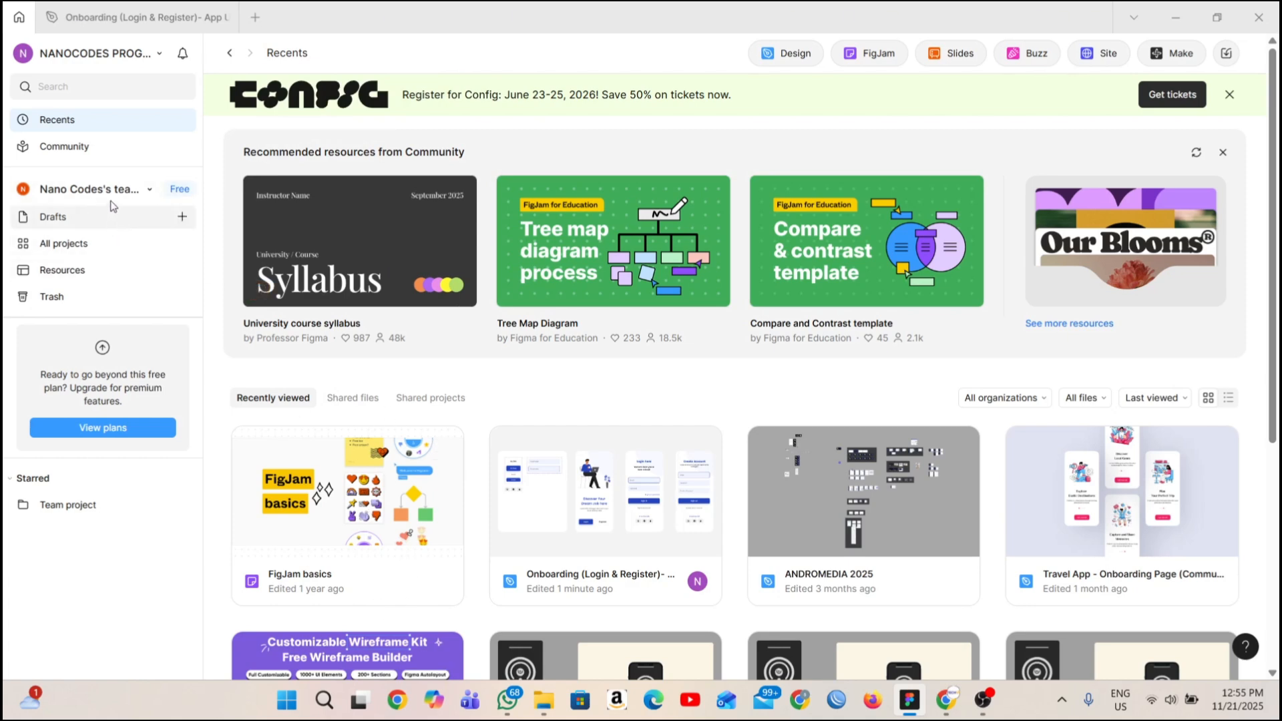
Check the available teams, and view the current team's projects and drafts.
{"action": "left_click", "coordinate": [151, 191]}
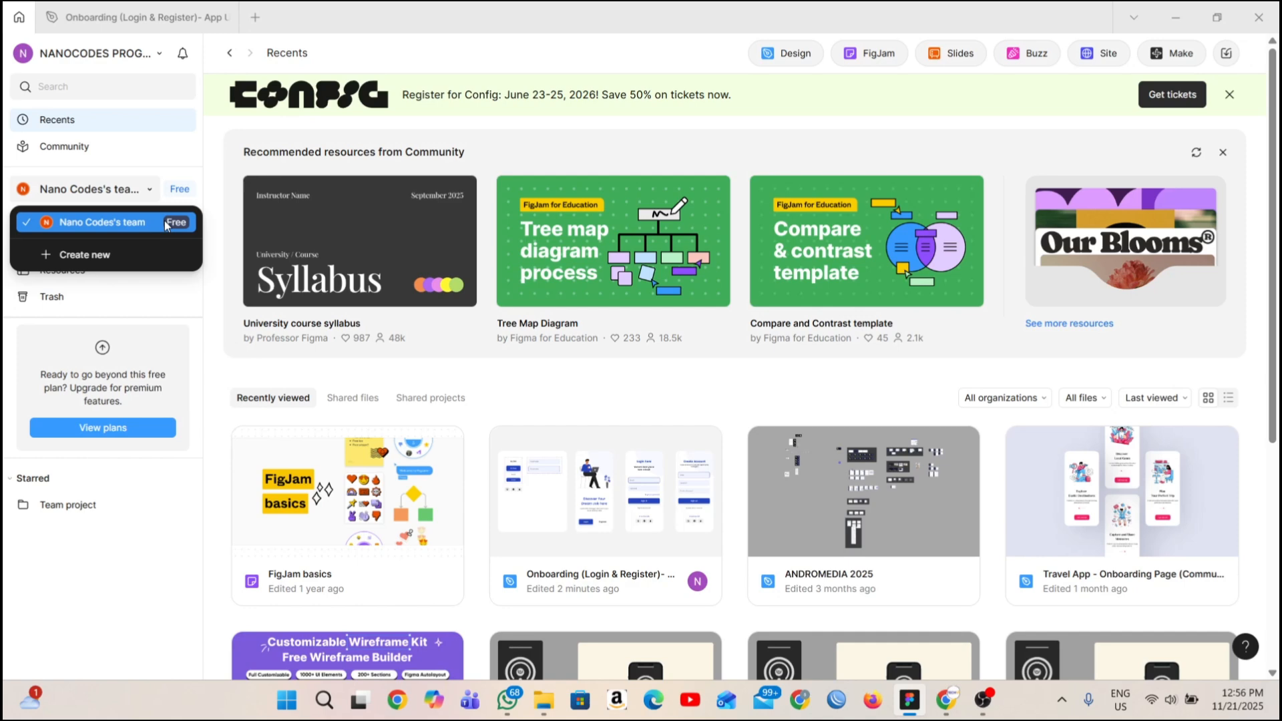
{"action": "left_click", "coordinate": [144, 224]}
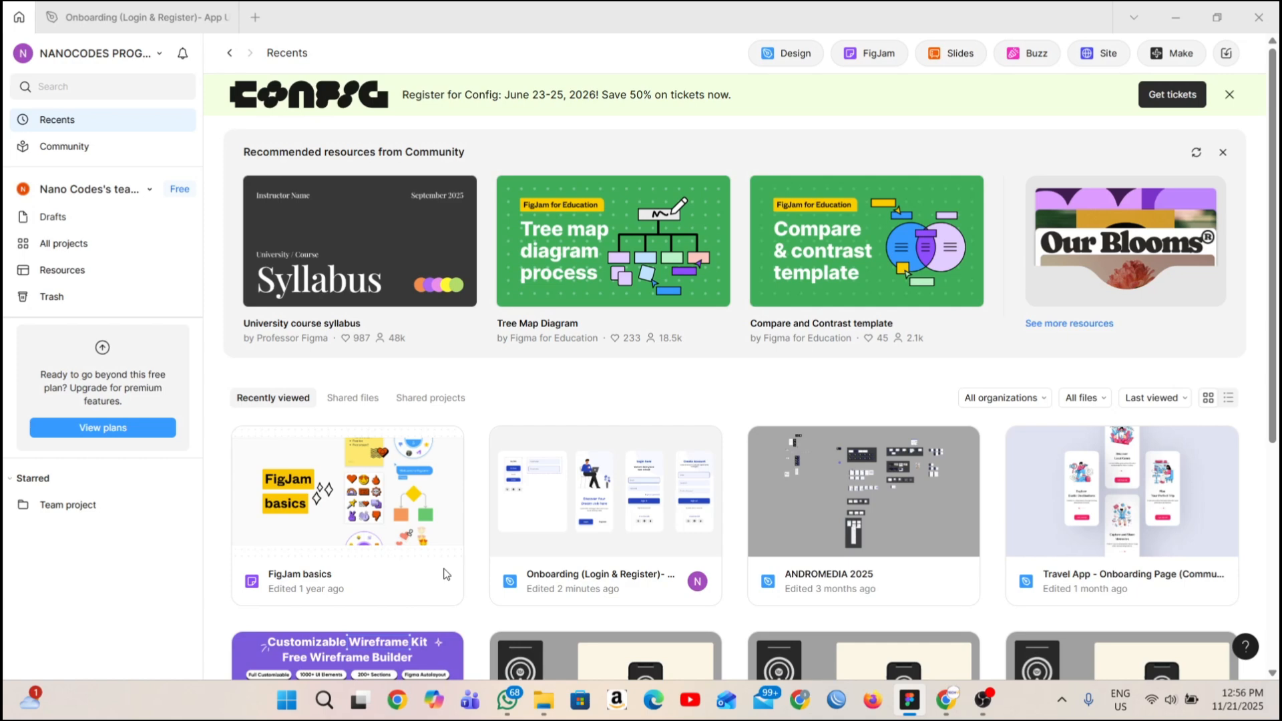
{"action": "left_click", "coordinate": [114, 245]}
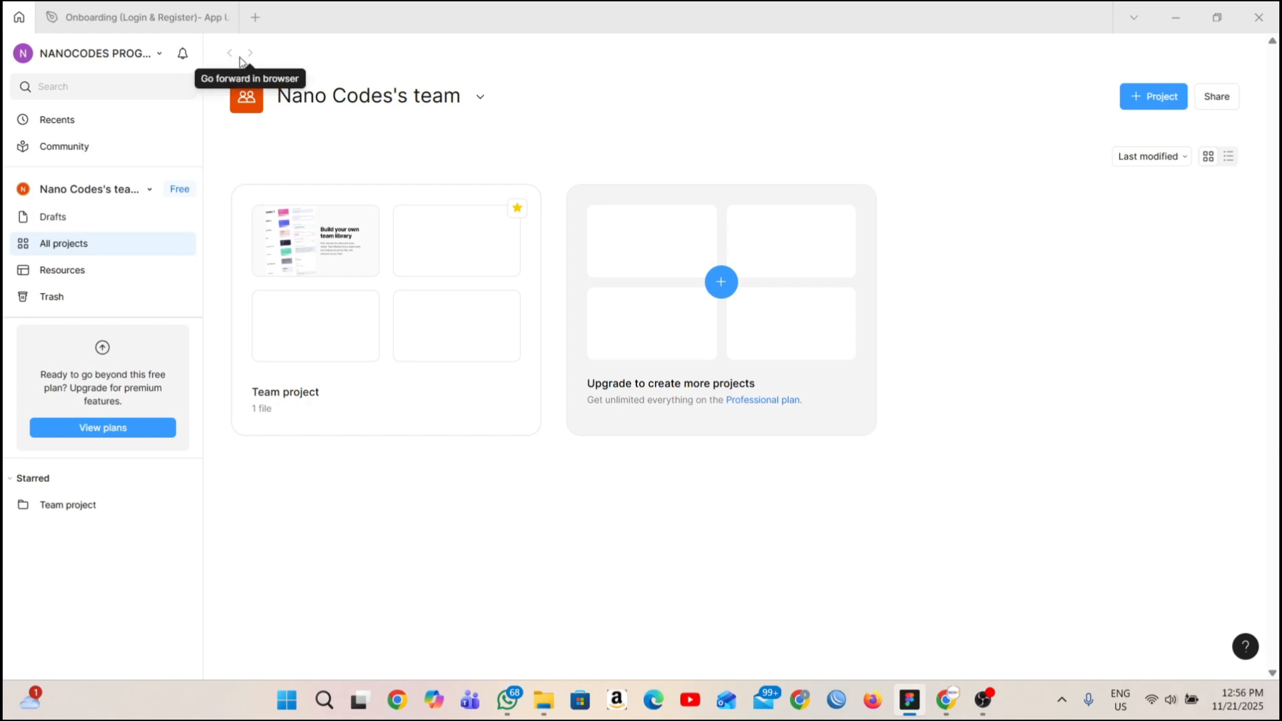
{"action": "left_click", "coordinate": [123, 223]}
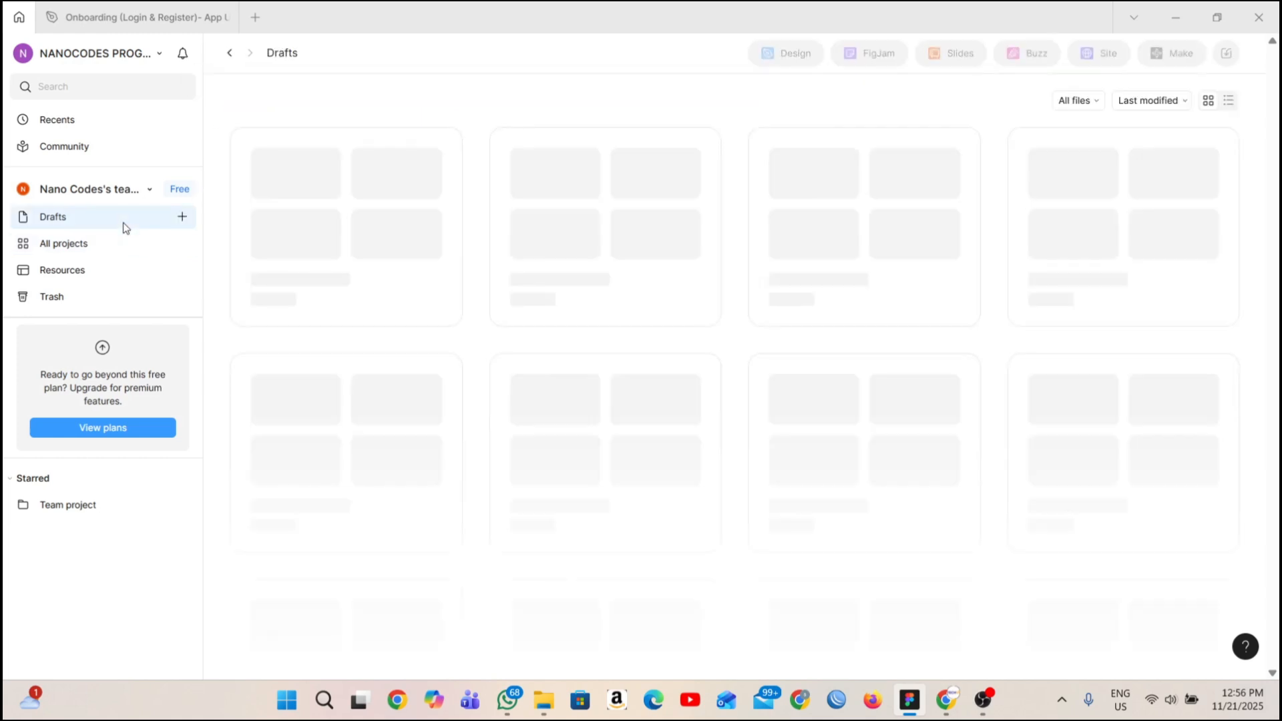
View the form for creating a new team, and leave it without creating one.
{"action": "left_click", "coordinate": [149, 189]}
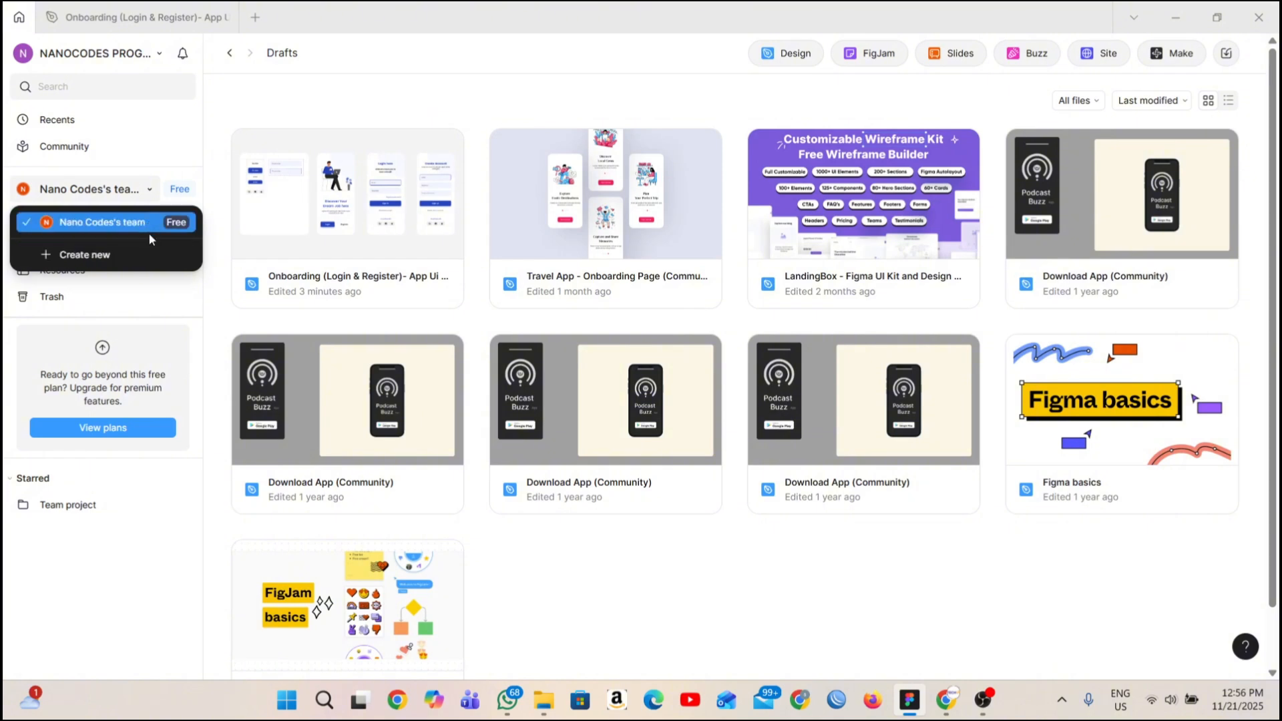
{"action": "left_click", "coordinate": [149, 254]}
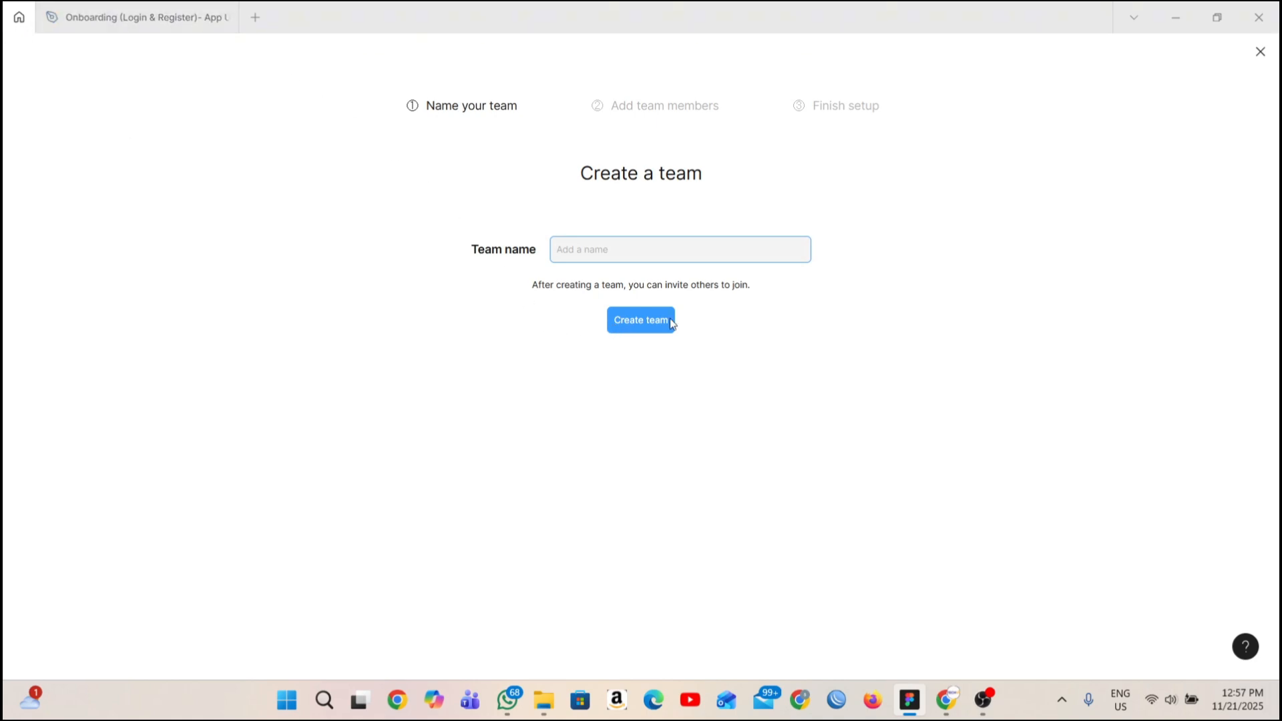
{"action": "left_click", "coordinate": [1261, 52]}
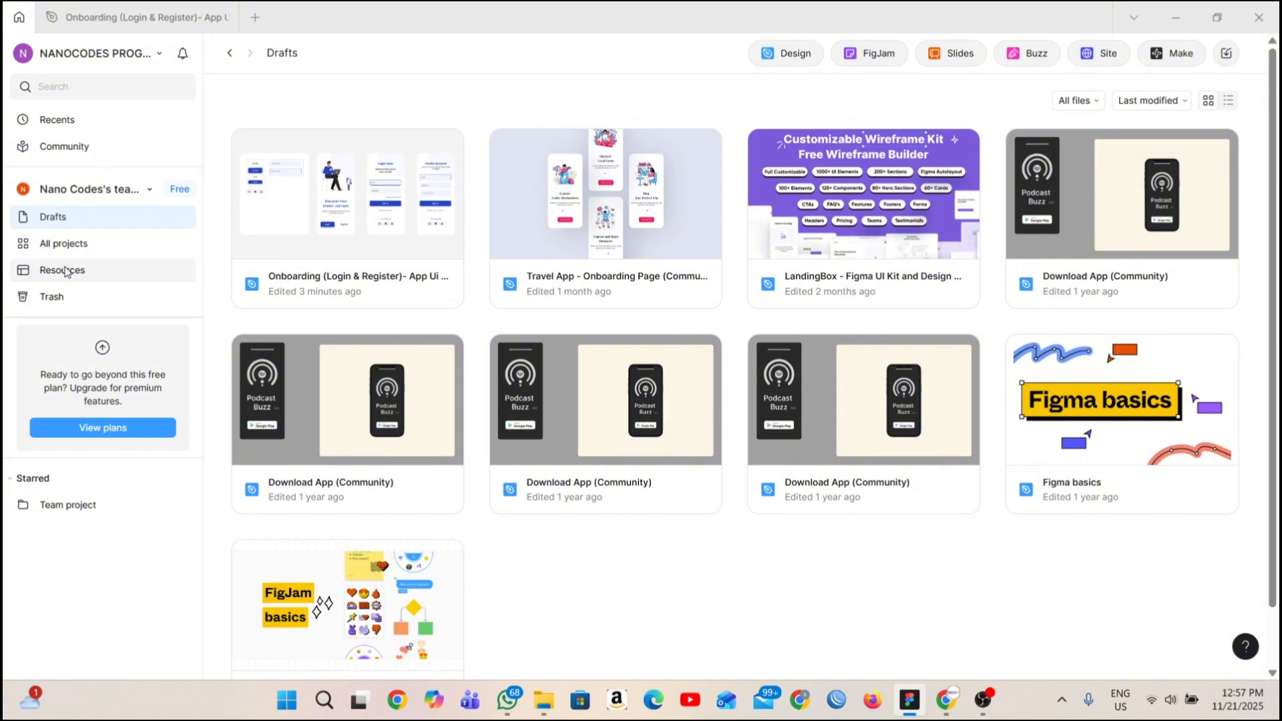
View the team's resources and the trashed files, including the sort order options for the trash.
{"action": "left_click", "coordinate": [66, 270]}
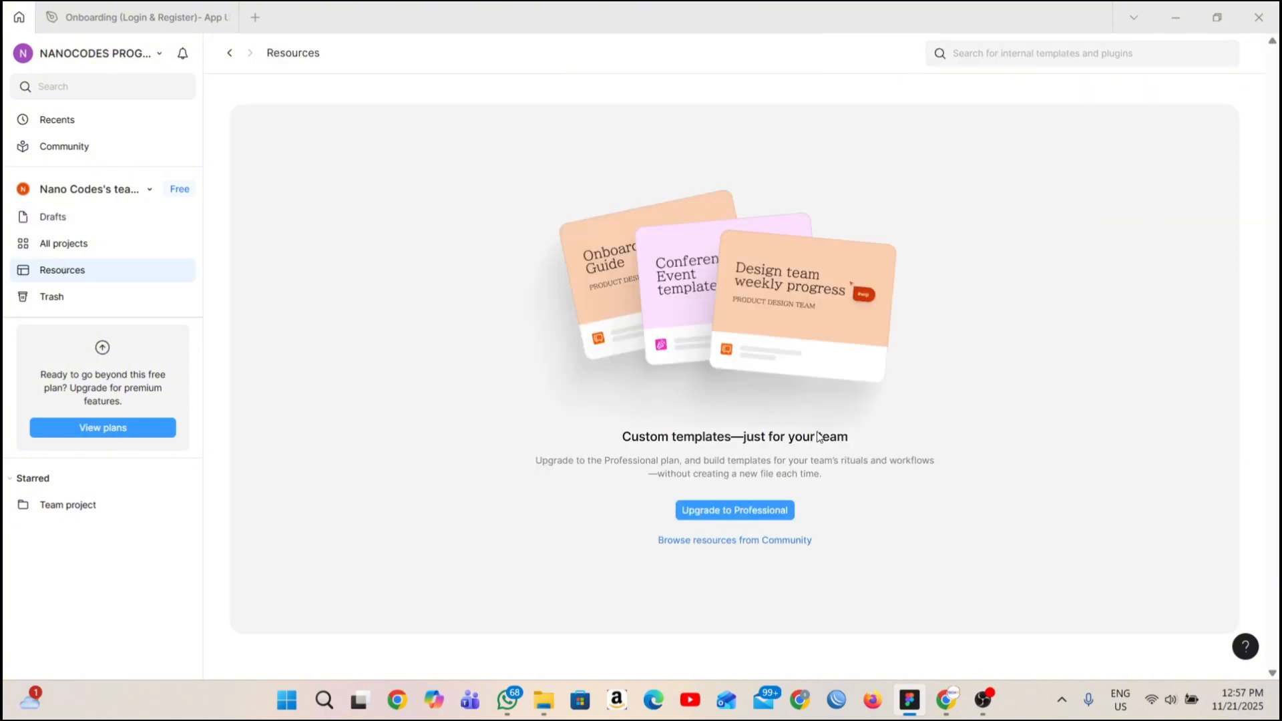
{"action": "left_click", "coordinate": [92, 303]}
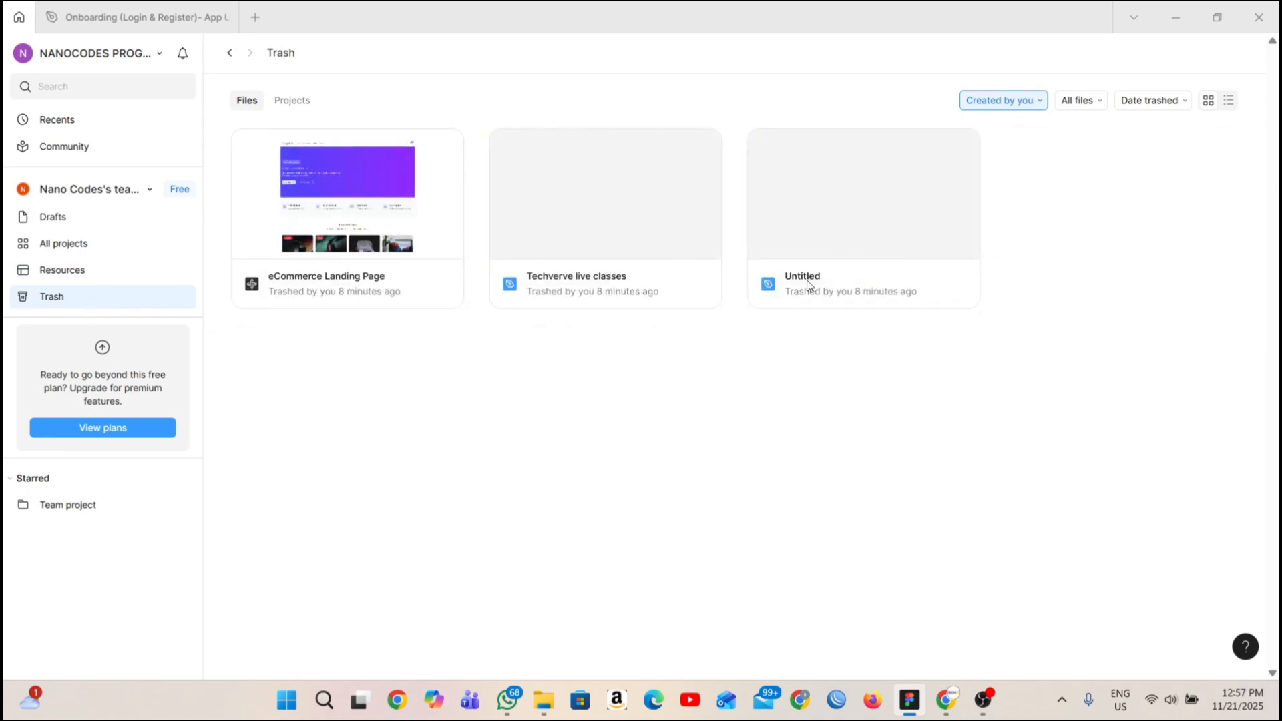
{"action": "left_click", "coordinate": [1185, 105]}
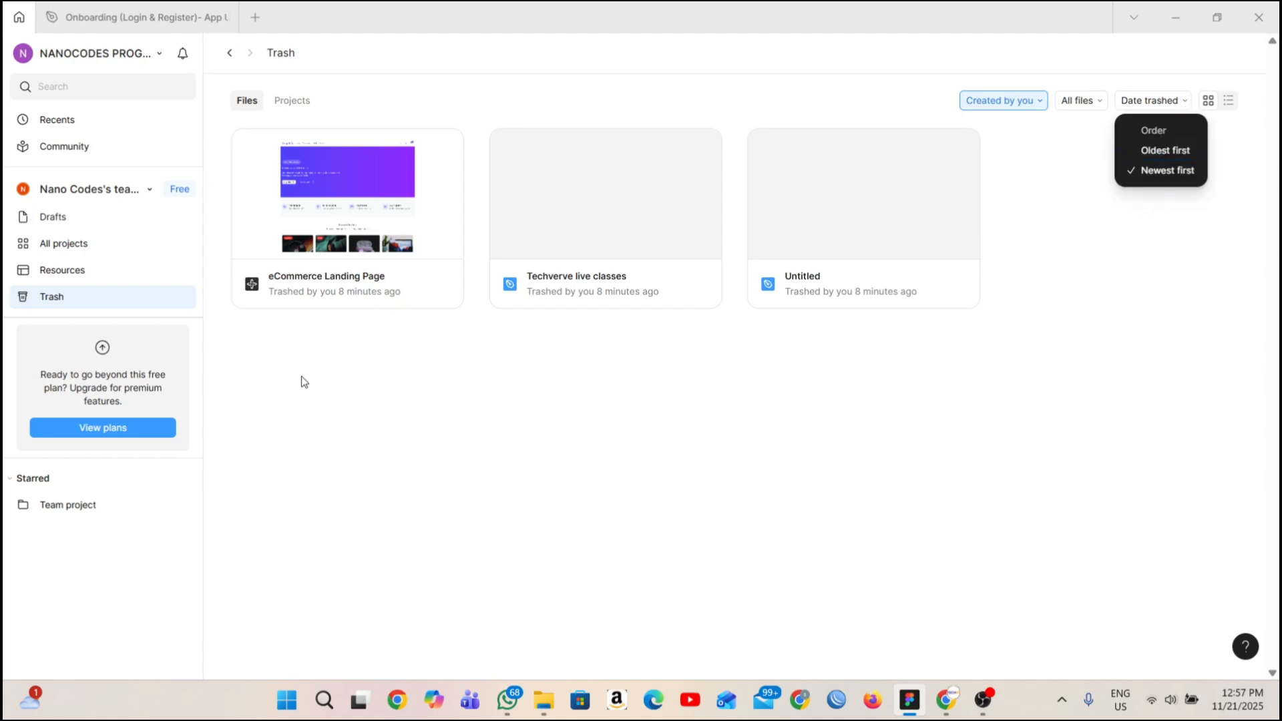
{"action": "left_click", "coordinate": [324, 382]}
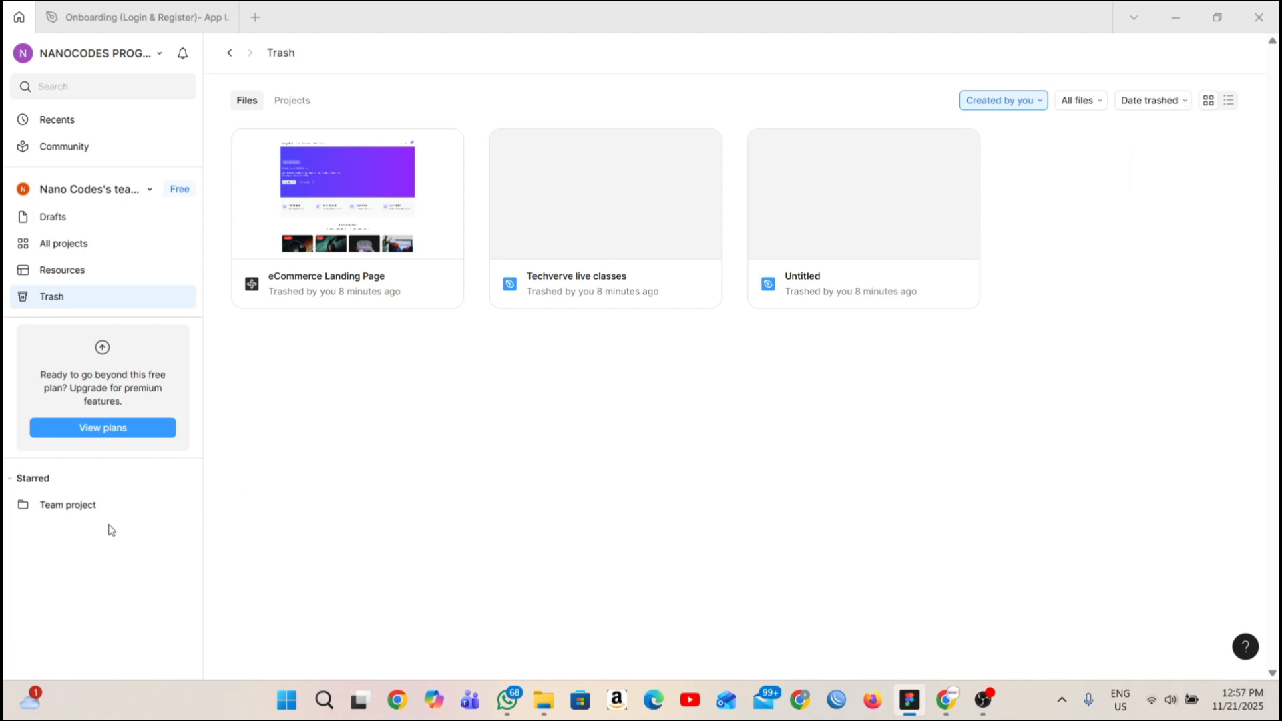
View the starred Team project, and look through the recently viewed files.
{"action": "left_click", "coordinate": [87, 508]}
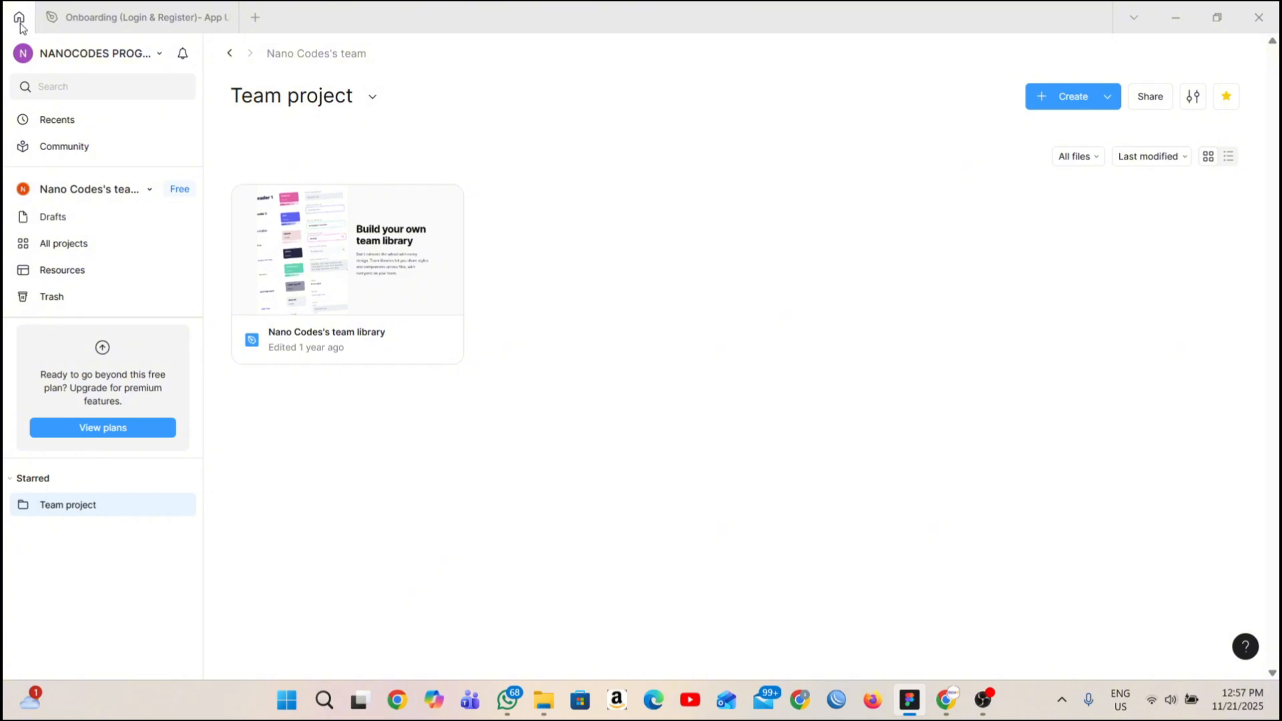
{"action": "left_click", "coordinate": [41, 129]}
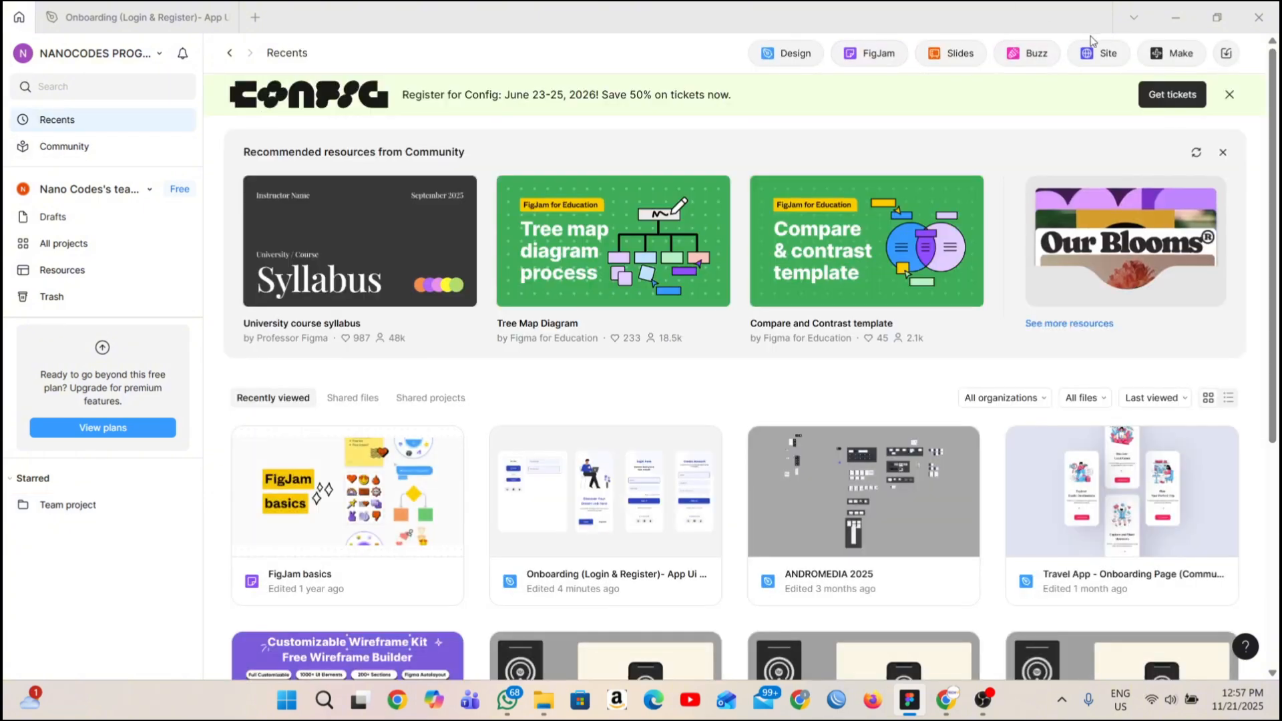
{"action": "scroll", "coordinate": [1051, 400], "scroll_direction": "down", "scroll_amount": 5}
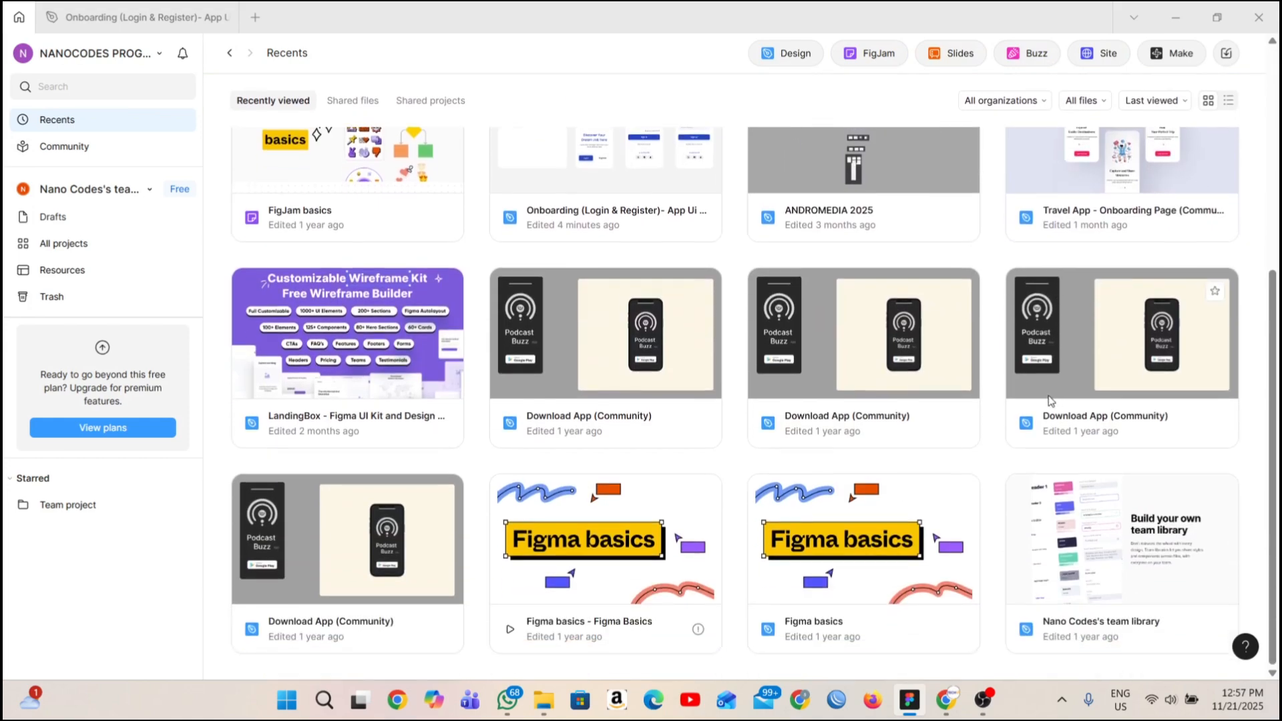
{"action": "scroll", "coordinate": [1051, 401], "scroll_direction": "up", "scroll_amount": 5}
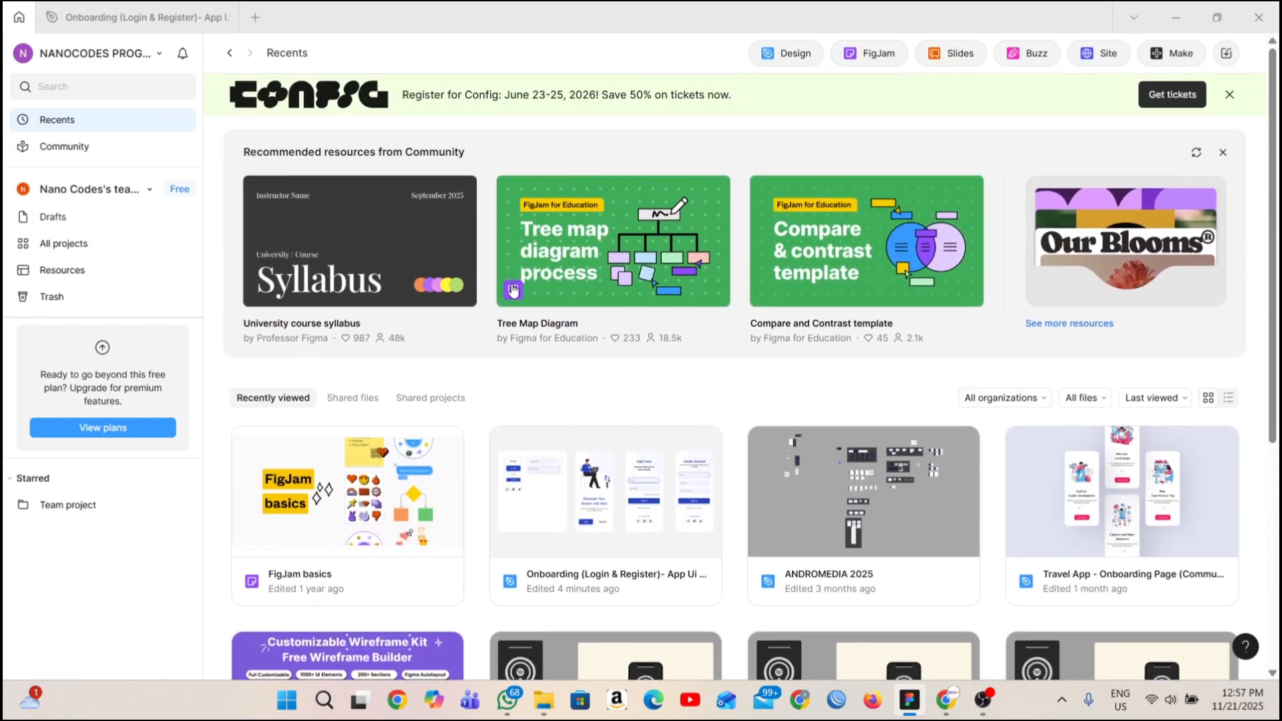
Create a new design file and rename it "Ui/Ux techverve live class".
{"action": "left_click", "coordinate": [789, 55]}
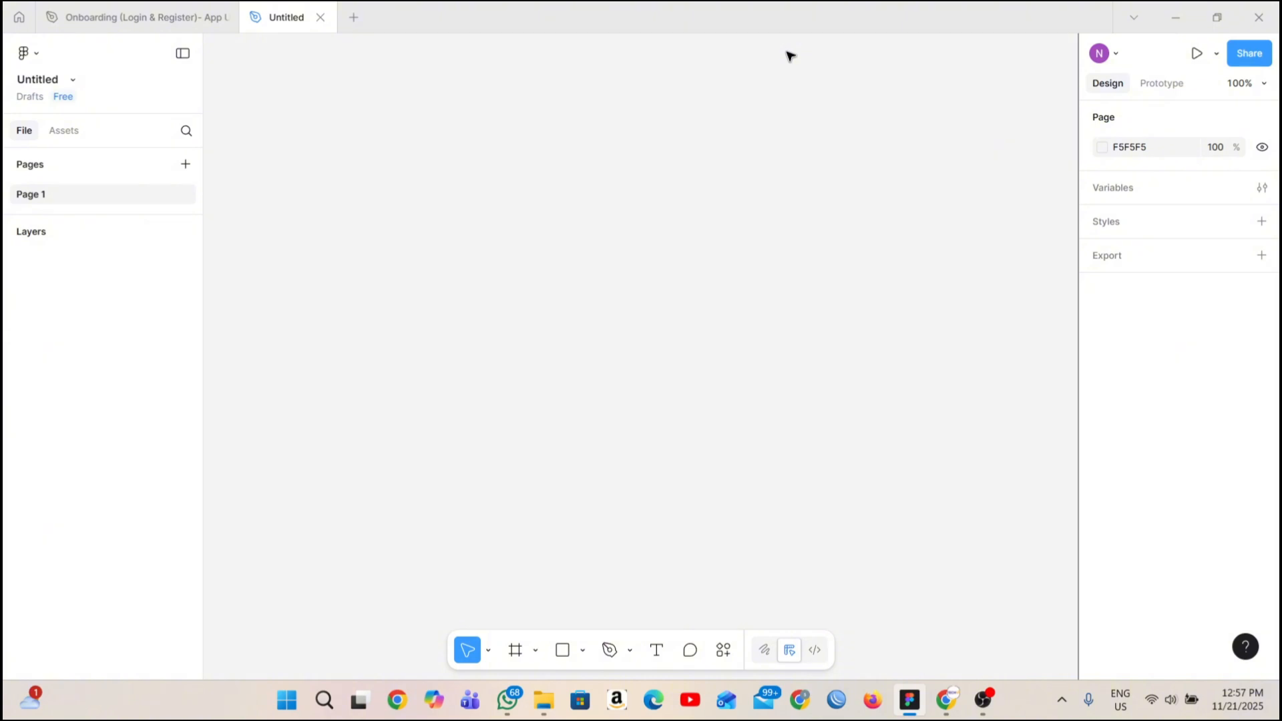
{"action": "left_click", "coordinate": [52, 77]}
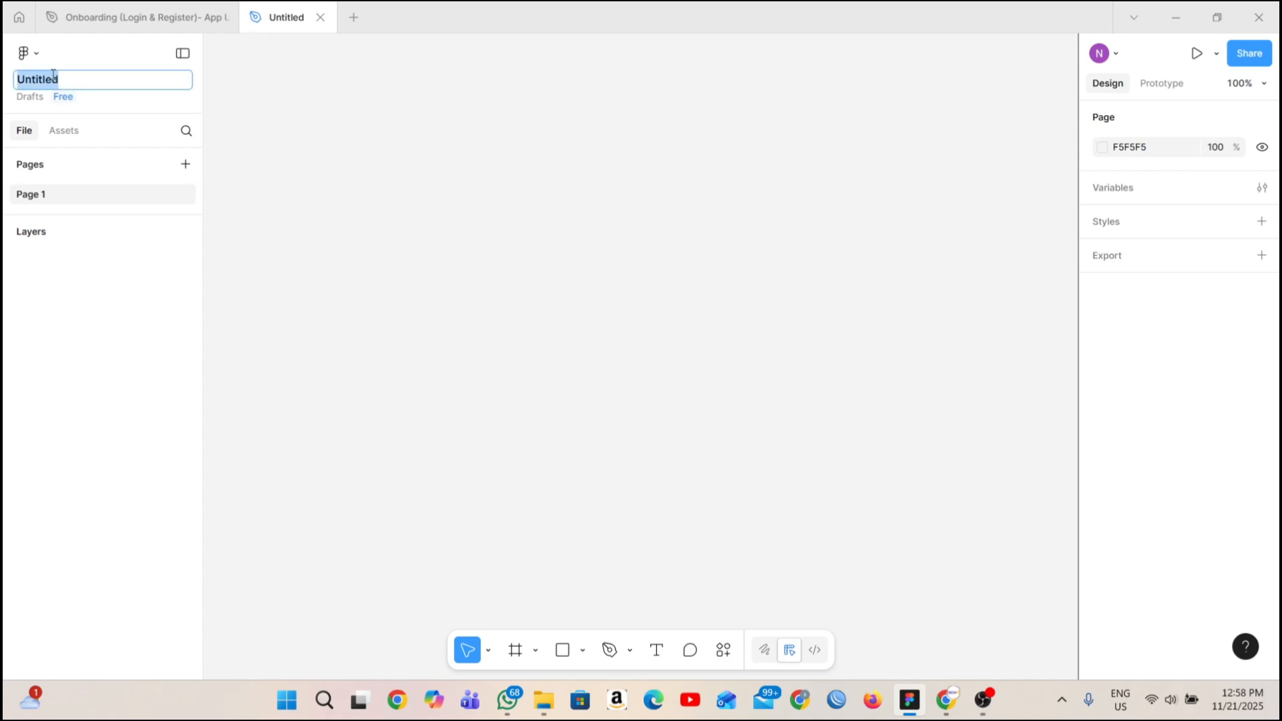
{"action": "type", "text": "Ui/ux"}
{"action": "key", "text": "BackSpace"}
{"action": "key", "text": "BackSpace"}
{"action": "type", "text": "Ux techverv"}
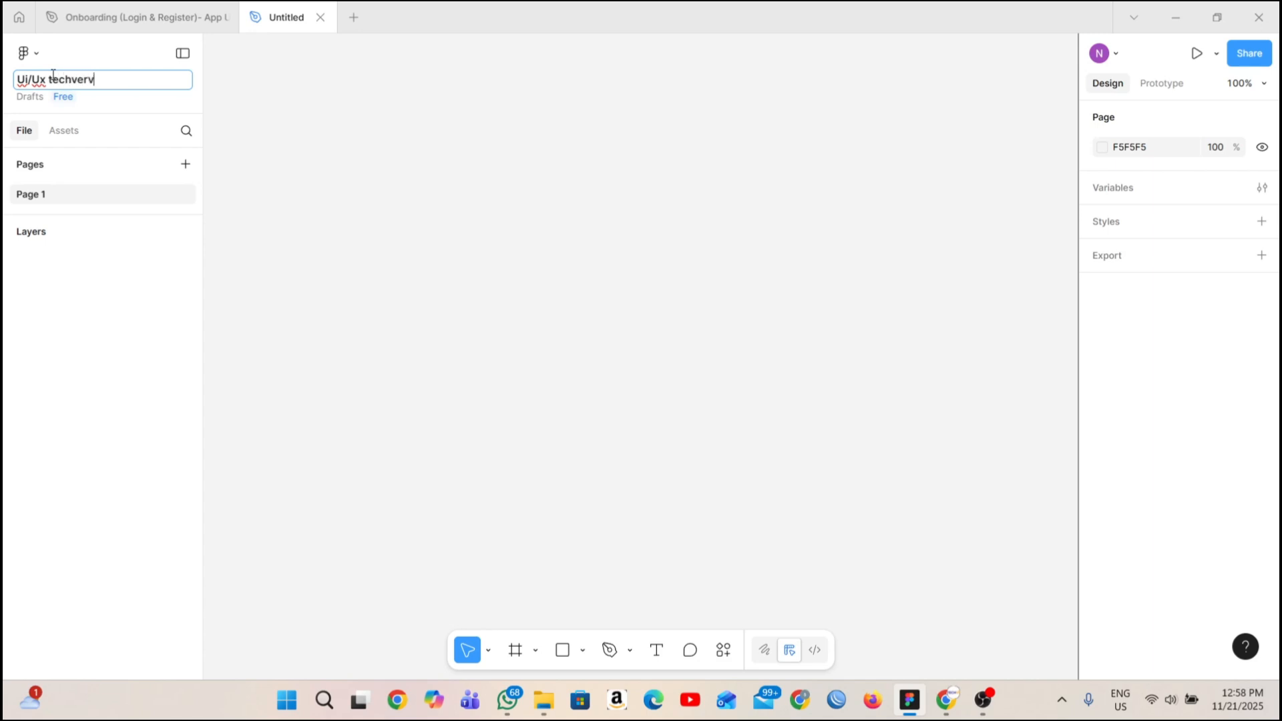
{"action": "type", "text": "e live class"}
{"action": "key", "text": "Return"}
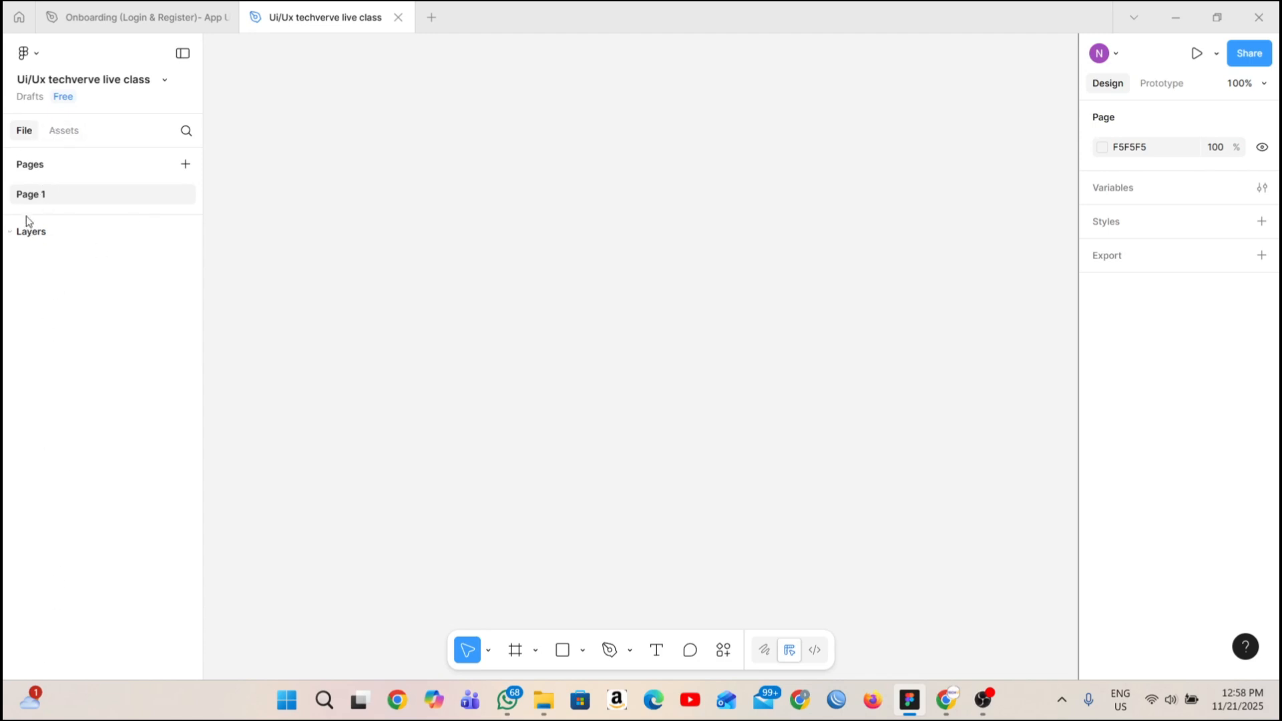
View the asset libraries available in the new file, and return to its pages and layers.
{"action": "left_click", "coordinate": [59, 134]}
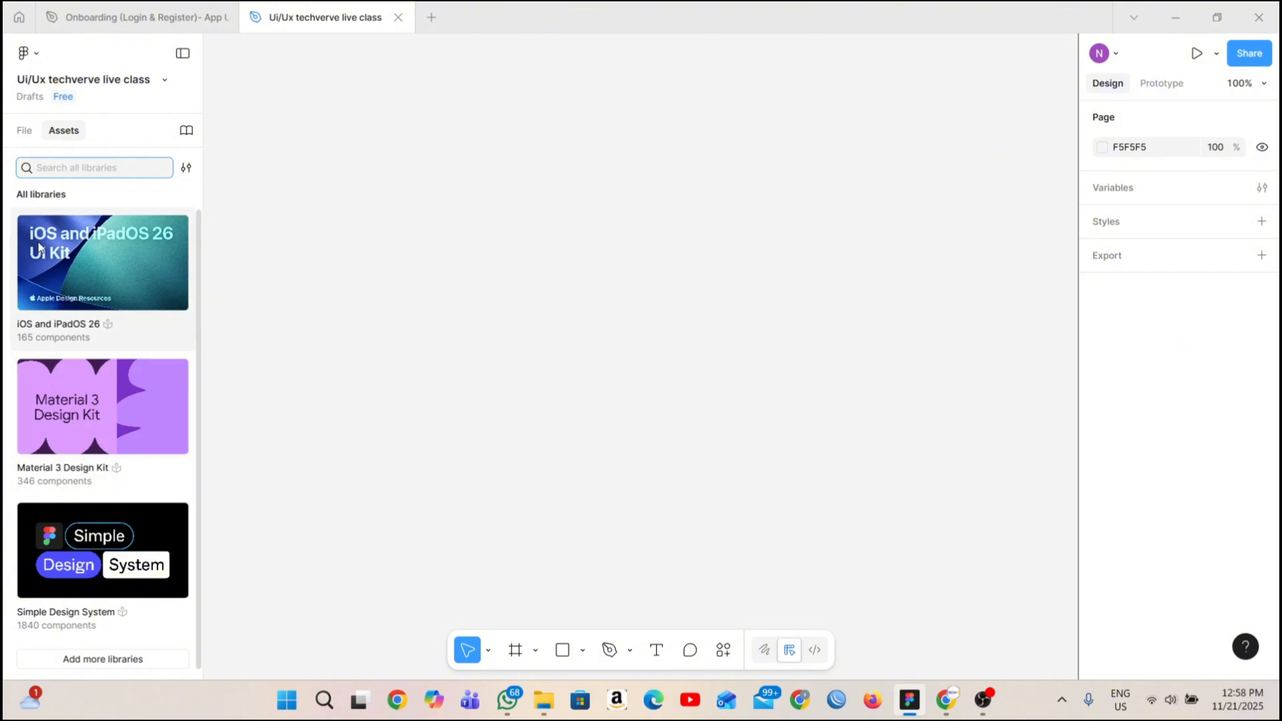
{"action": "left_click", "coordinate": [30, 134]}
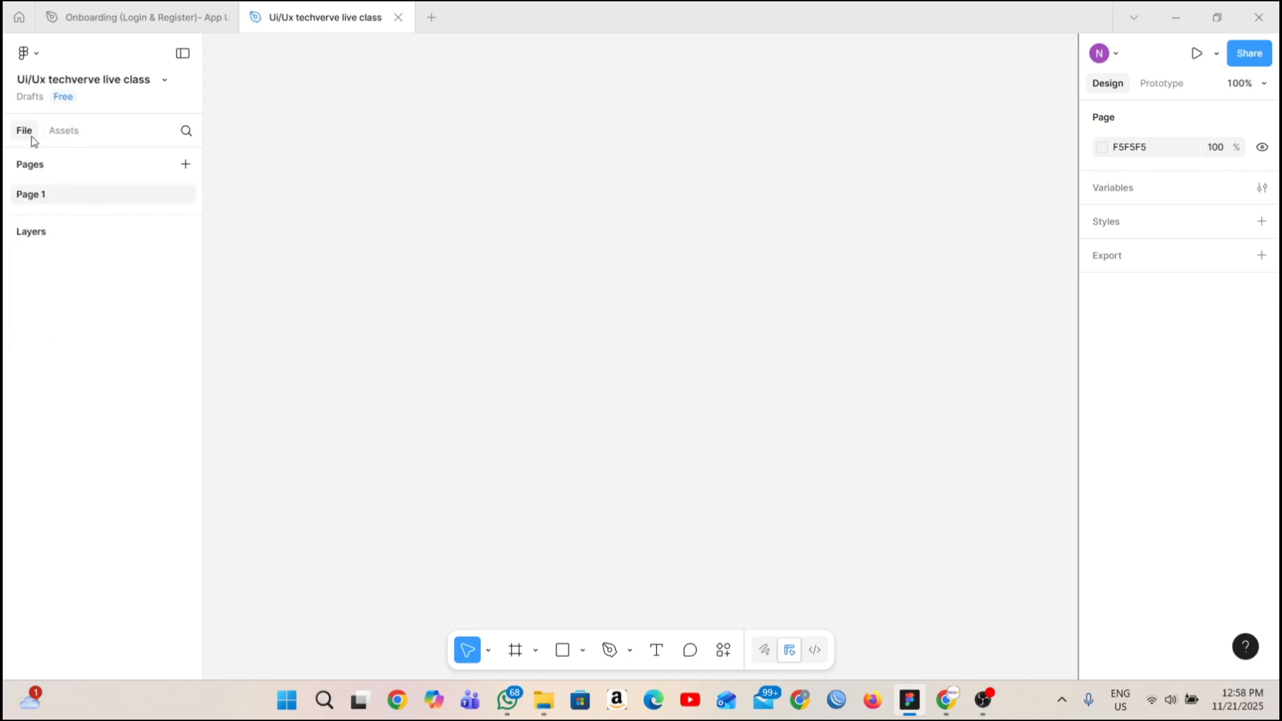
Switch to the Chrome presentation, read the slide about the Layers panel in Figma, and return to the Figma design file.
{"action": "left_click", "coordinate": [946, 700]}
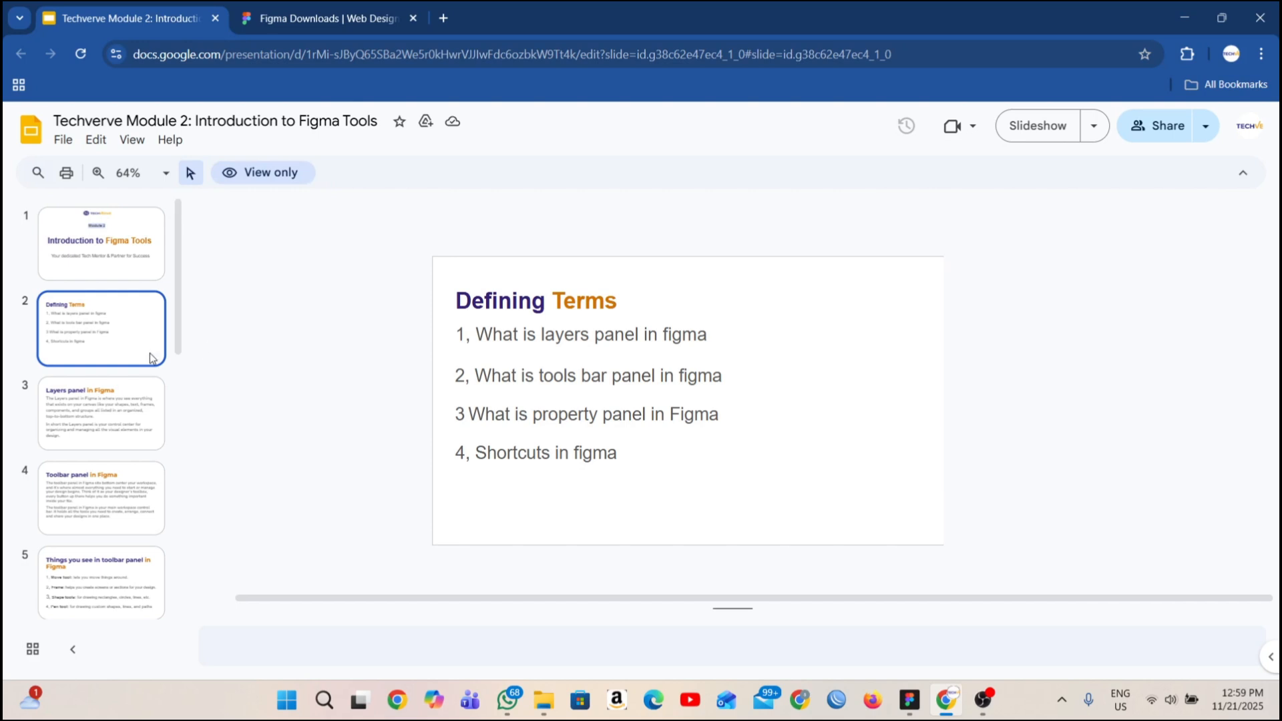
{"action": "left_click", "coordinate": [105, 410]}
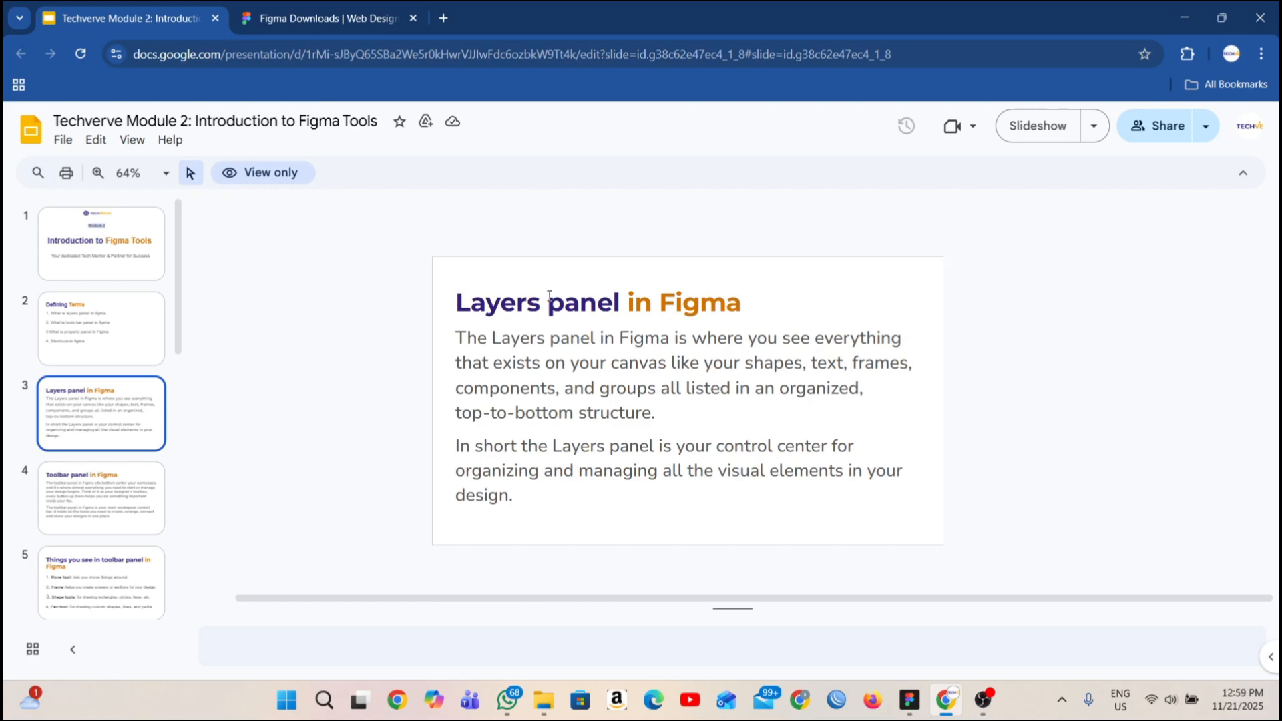
{"action": "left_click", "coordinate": [910, 699]}
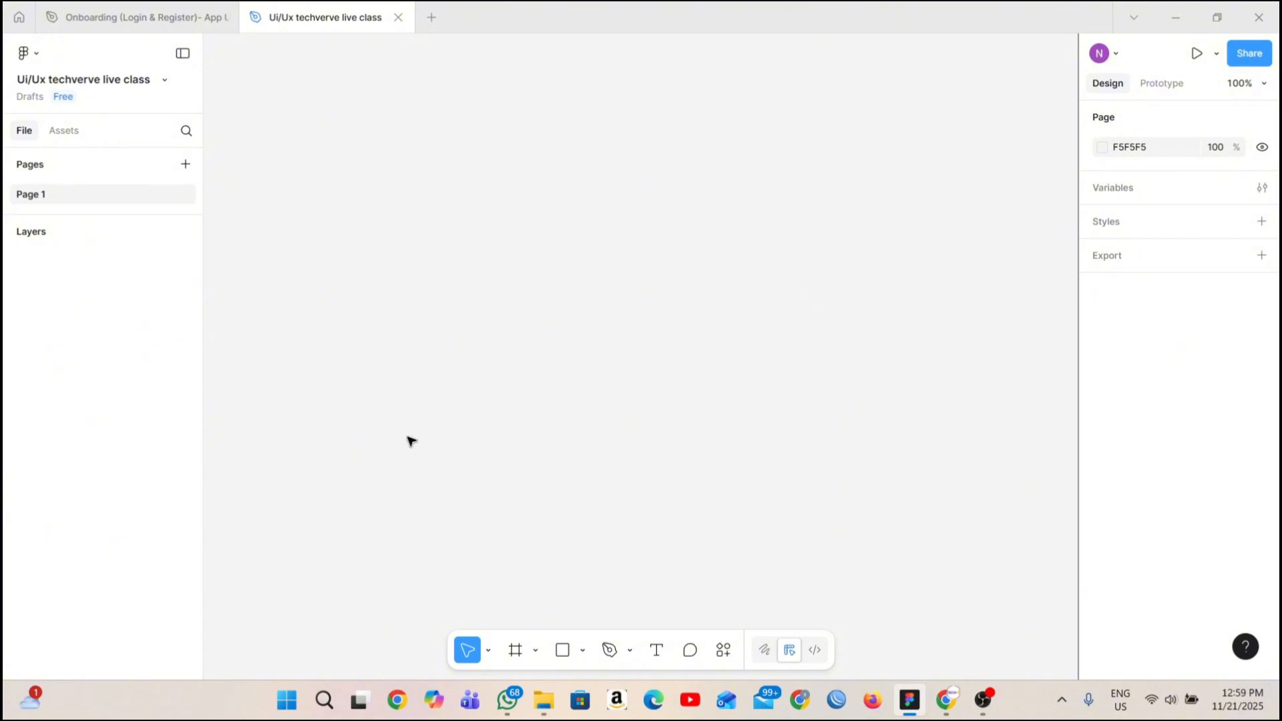
Place a 100 × 100 rectangle on the upper middle of Page 1's canvas, and collapse and re-expand the layers list.
{"action": "left_click", "coordinate": [562, 651]}
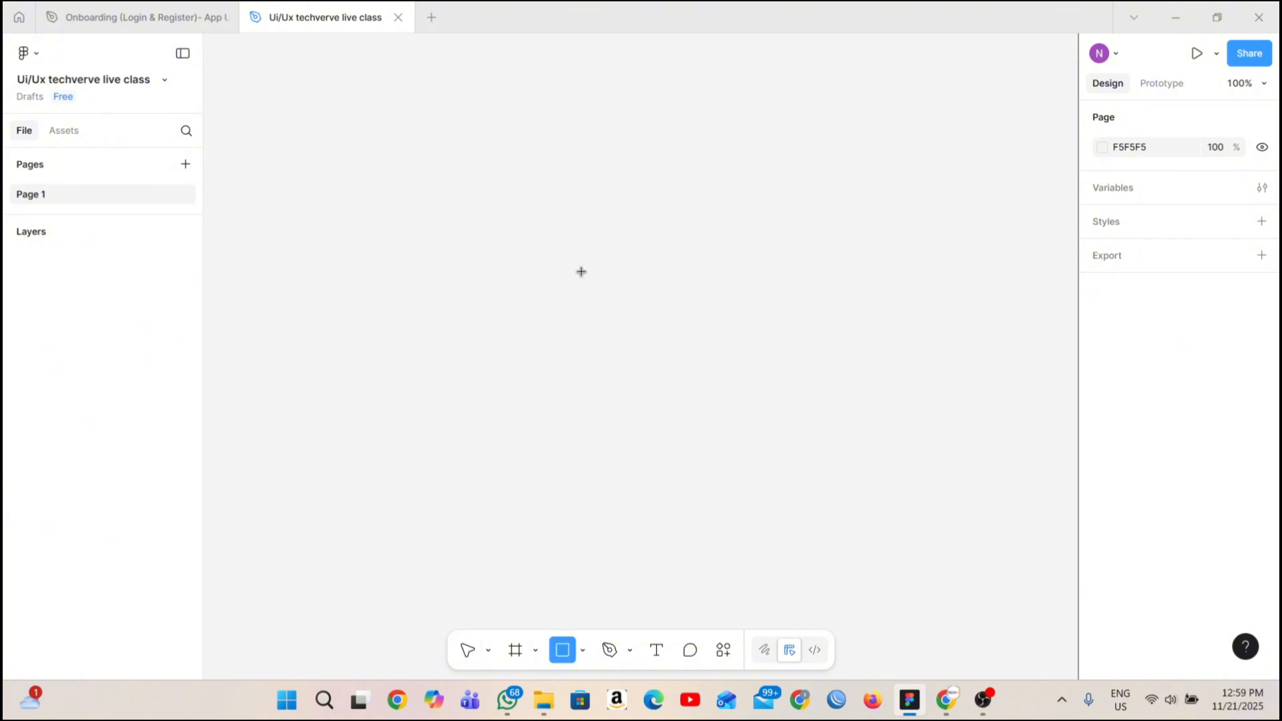
{"action": "left_click", "coordinate": [581, 272]}
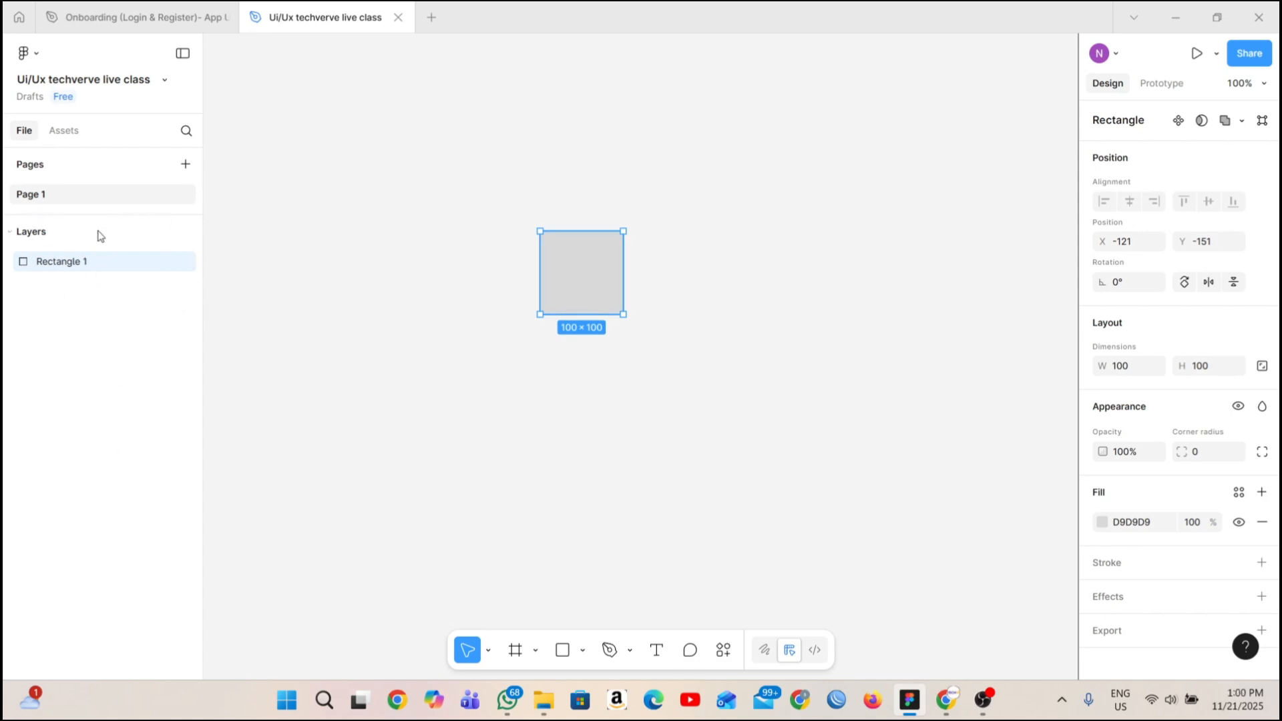
{"action": "left_click", "coordinate": [9, 235]}
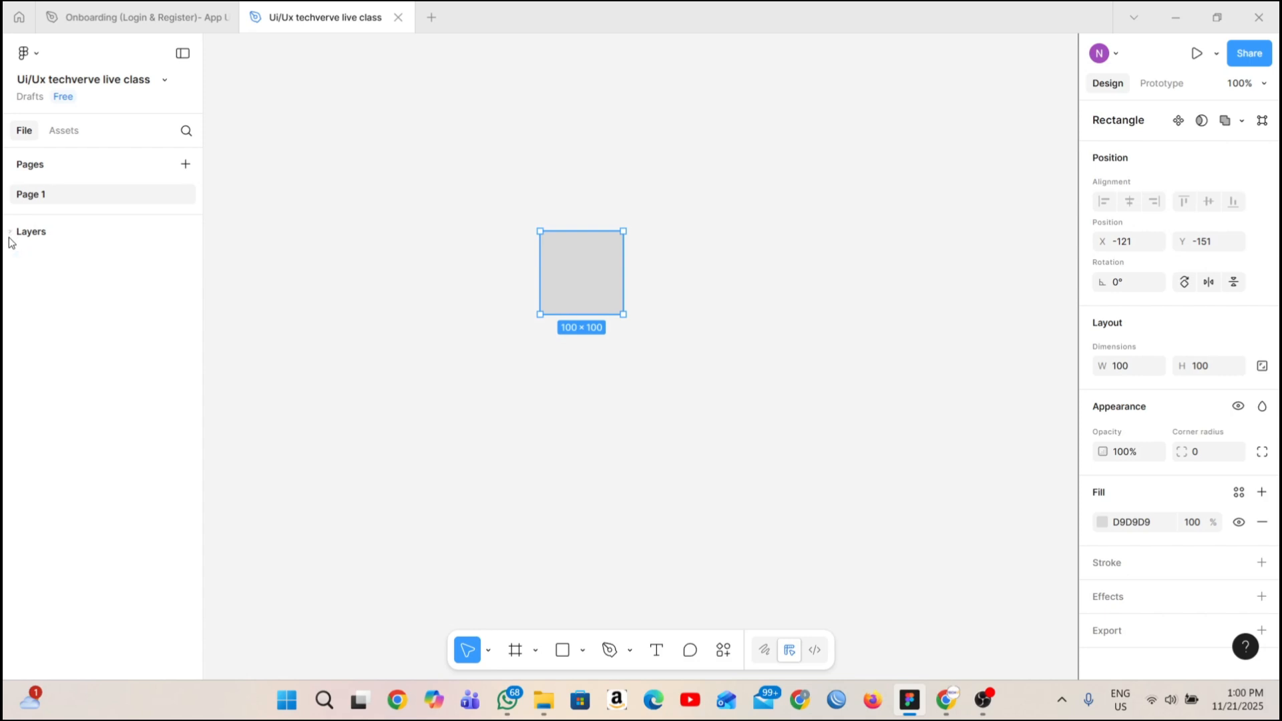
{"action": "left_click", "coordinate": [11, 234]}
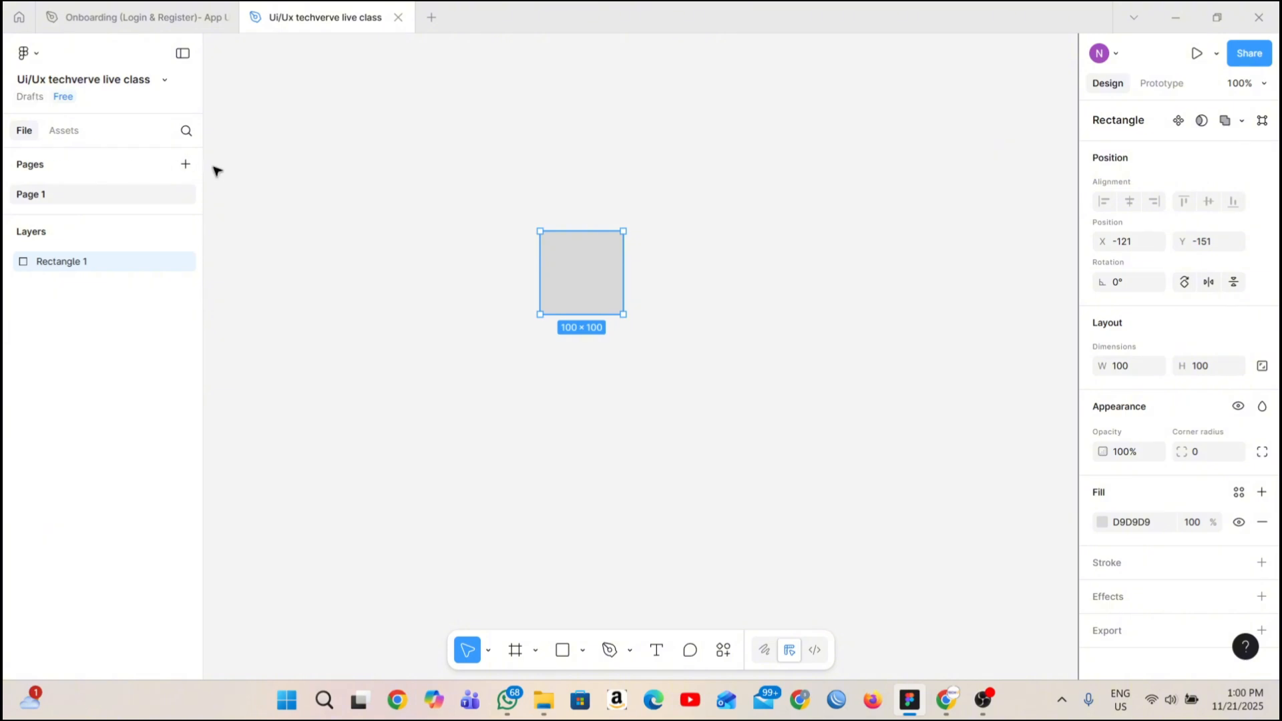
Add nine blank pages to the file, Page 2 through Page 10, keeping their default names.
{"action": "left_click", "coordinate": [188, 164]}
{"action": "left_click", "coordinate": [188, 164]}
{"action": "left_click", "coordinate": [187, 165]}
{"action": "left_click", "coordinate": [187, 164]}
{"action": "left_click", "coordinate": [186, 164]}
{"action": "left_click", "coordinate": [186, 164]}
{"action": "left_click", "coordinate": [186, 164]}
{"action": "left_click", "coordinate": [187, 164]}
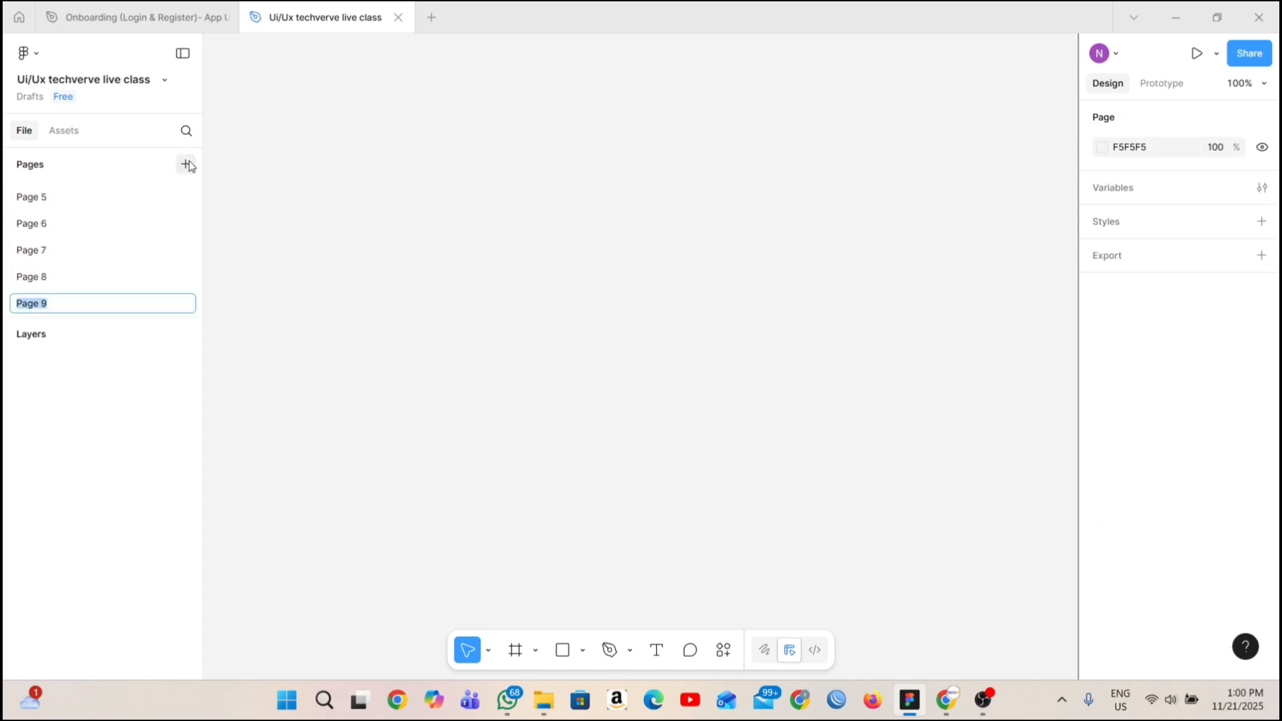
{"action": "left_click", "coordinate": [186, 164]}
Review the file's sharing options and the settings for who can access it, and close them without changing anything.
{"action": "left_click", "coordinate": [1246, 56]}
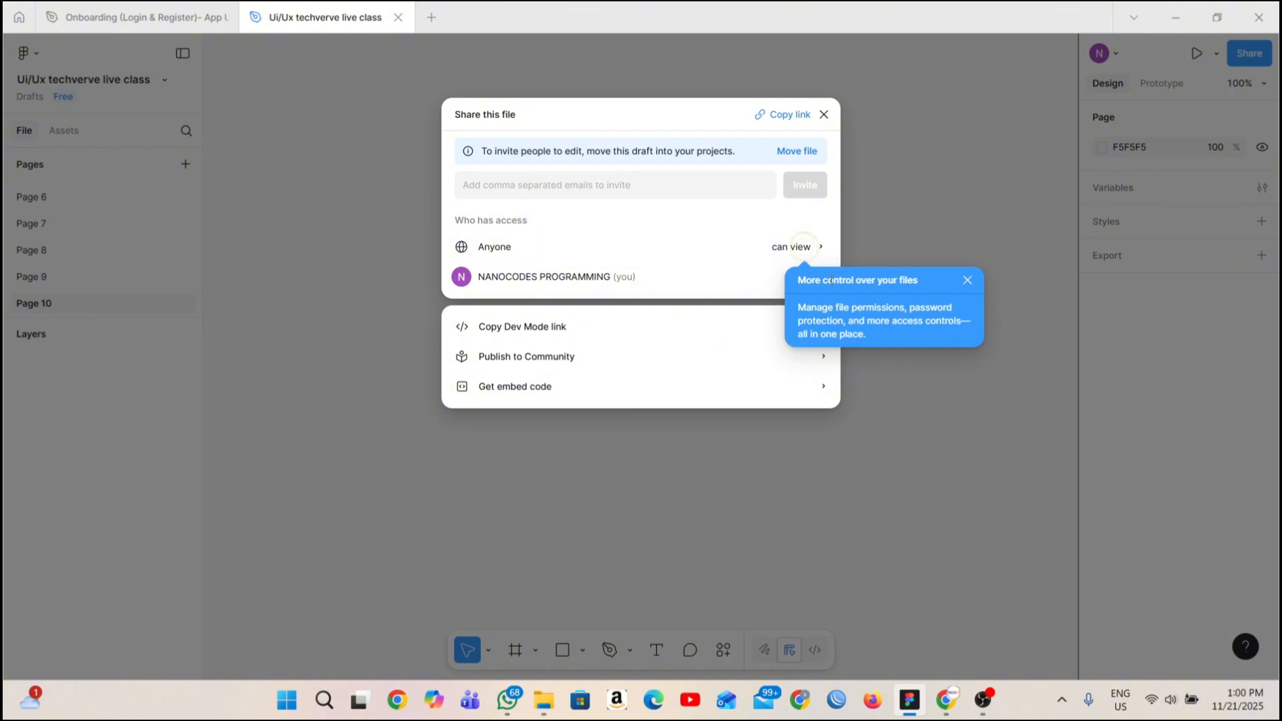
{"action": "left_click", "coordinate": [798, 254]}
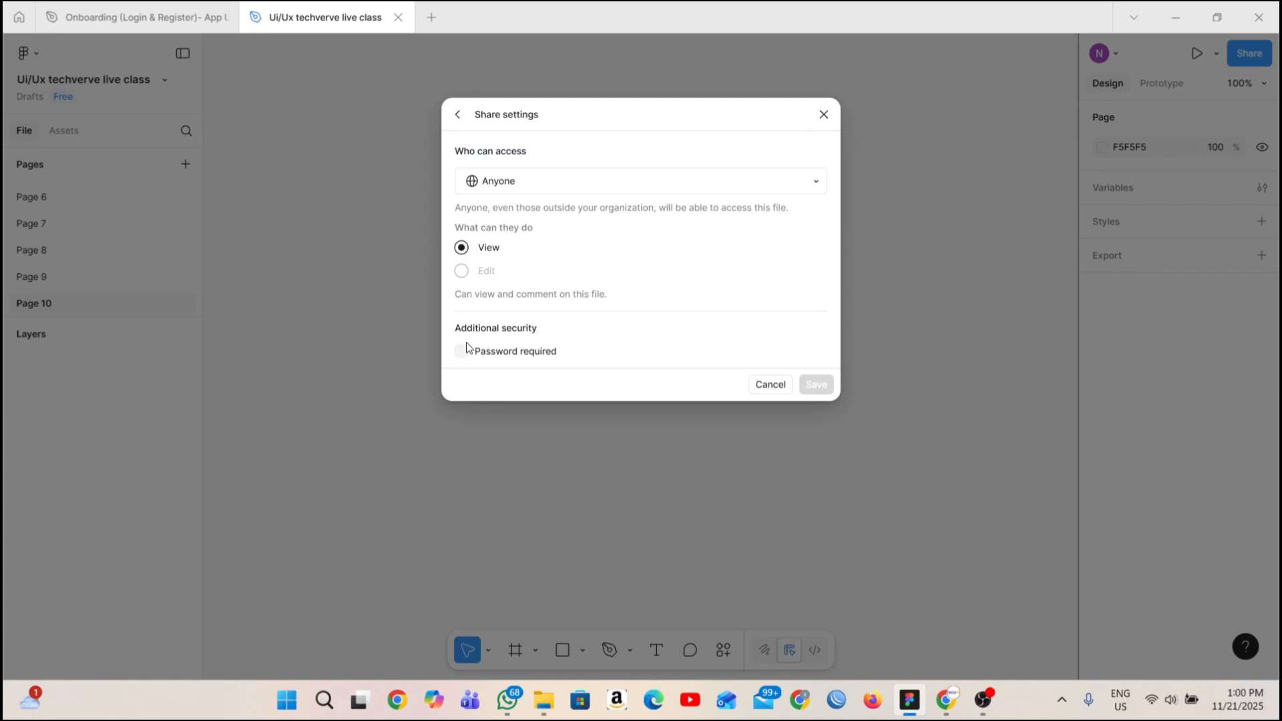
{"action": "left_click", "coordinate": [808, 182]}
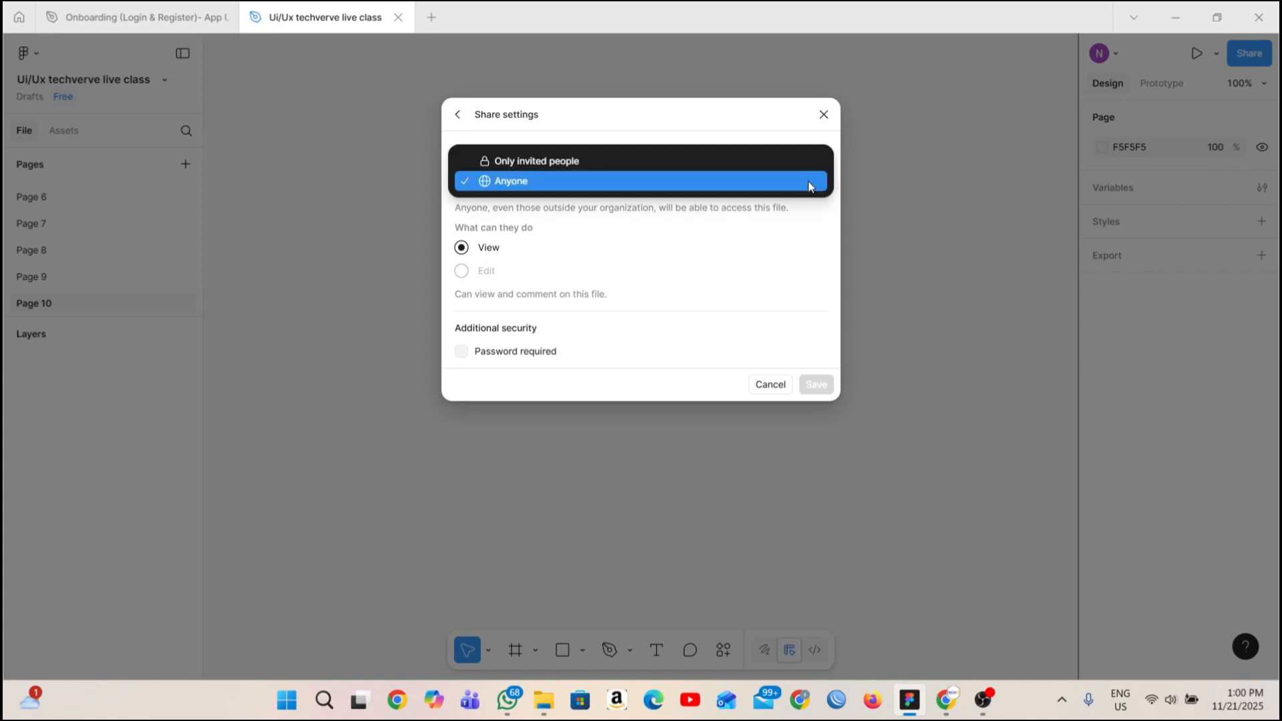
{"action": "left_click", "coordinate": [709, 279]}
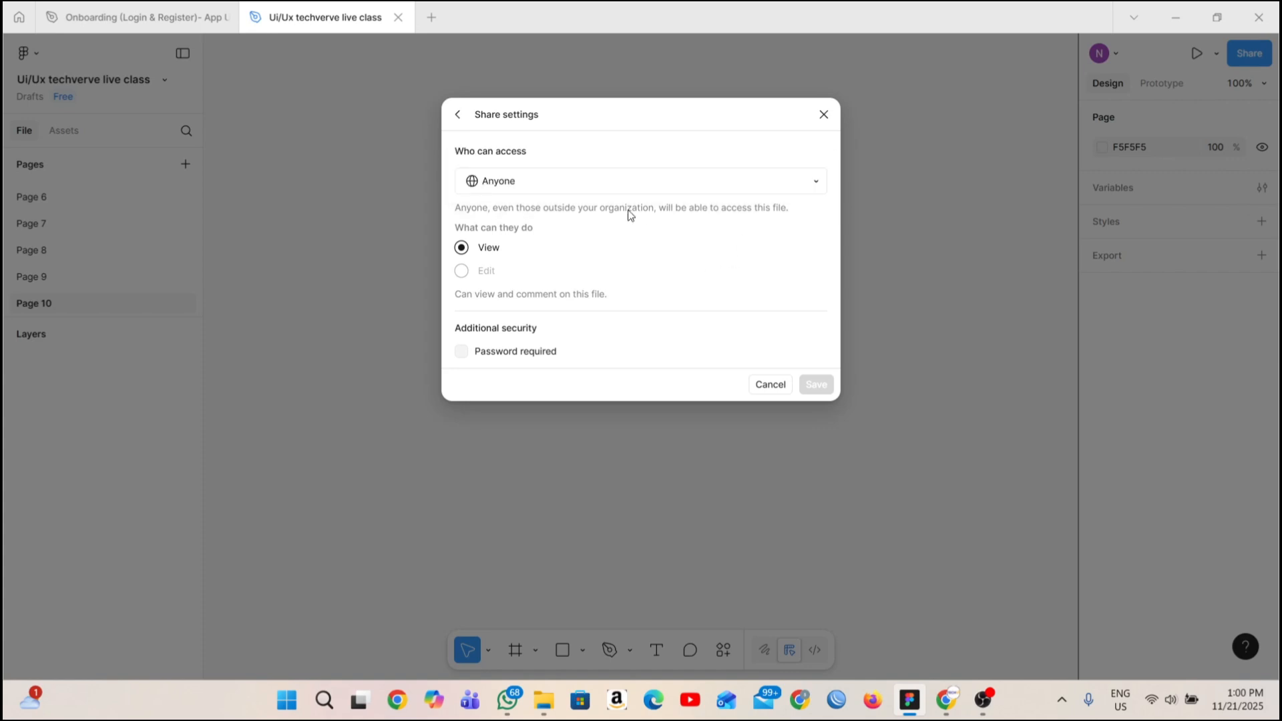
{"action": "left_click", "coordinate": [458, 114]}
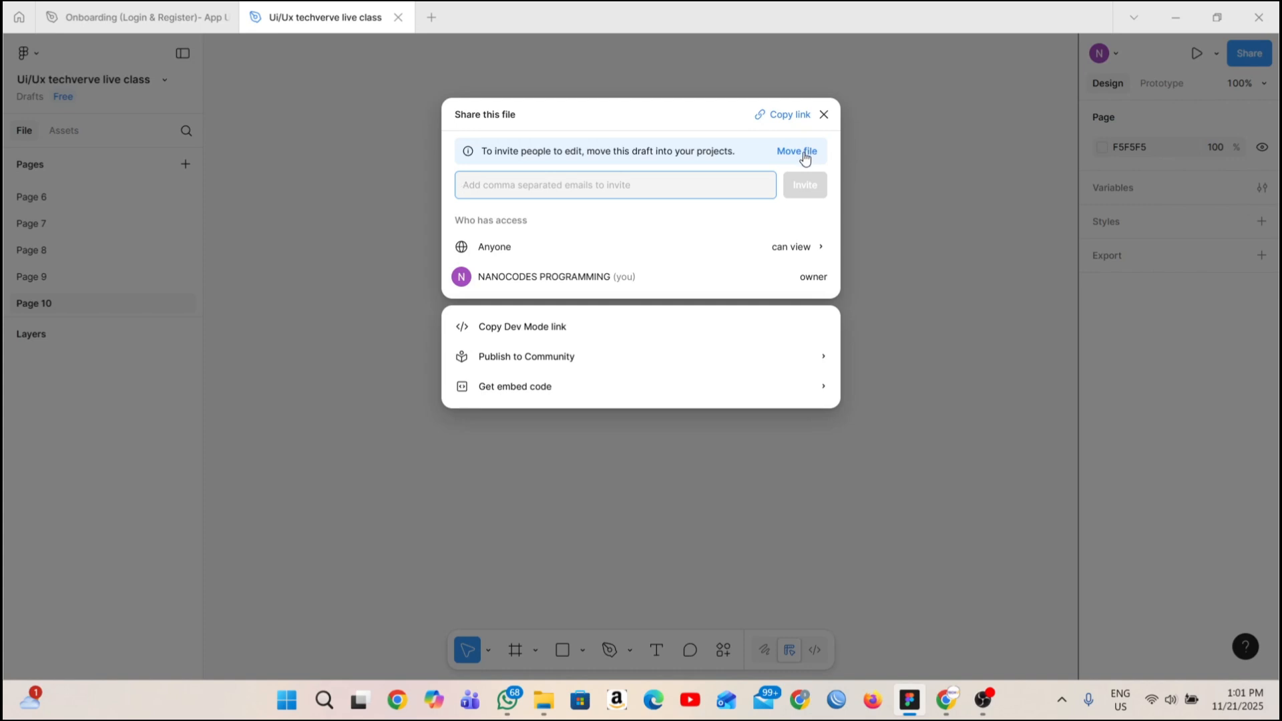
{"action": "left_click", "coordinate": [787, 249]}
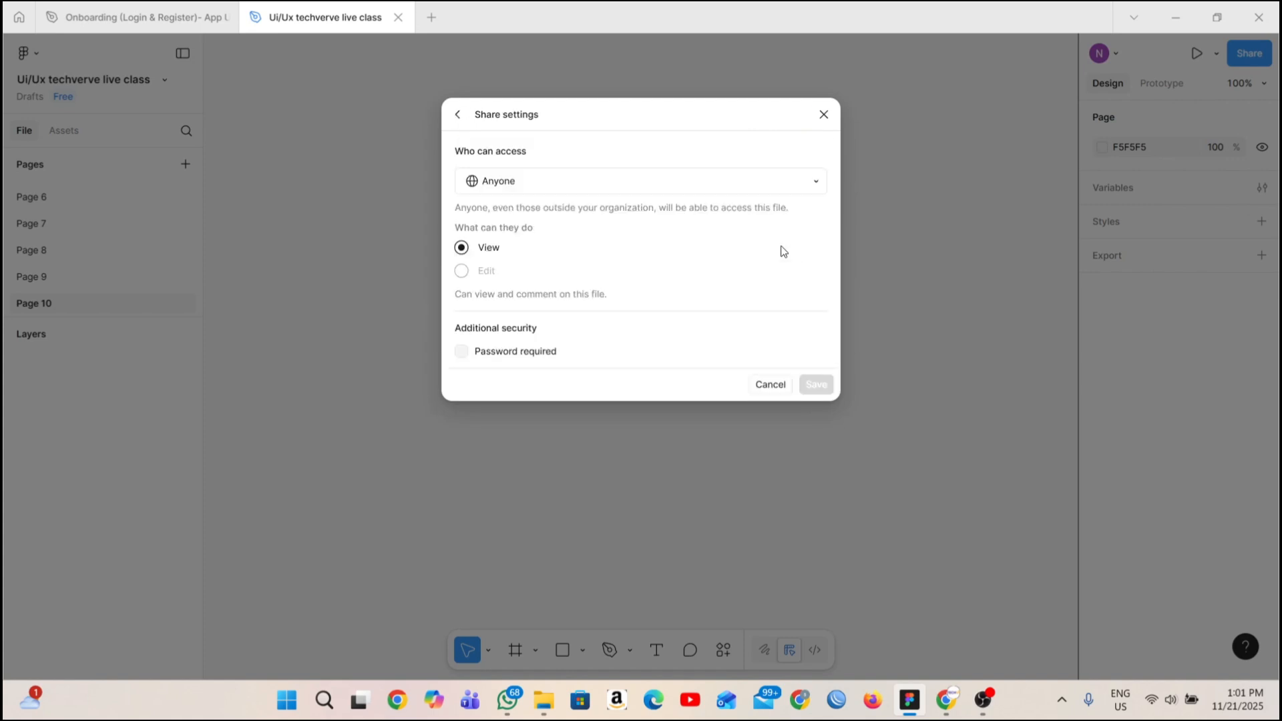
{"action": "left_click", "coordinate": [457, 115]}
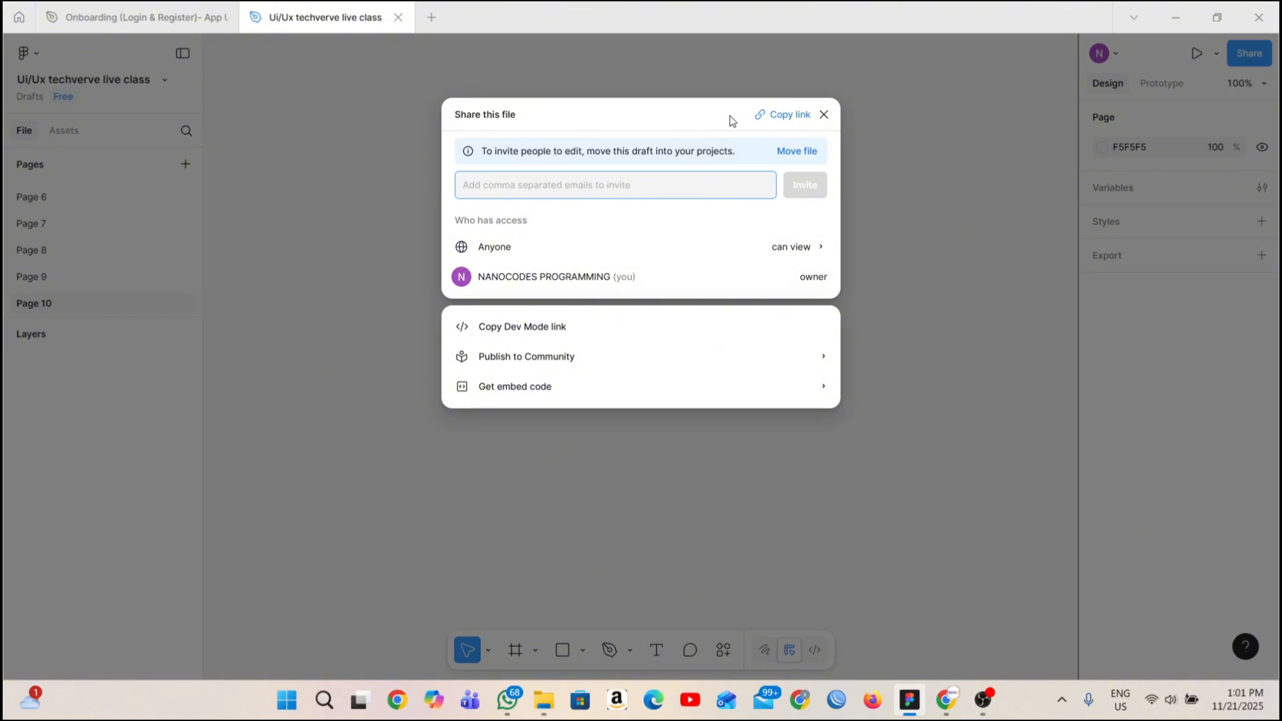
{"action": "left_click", "coordinate": [823, 115]}
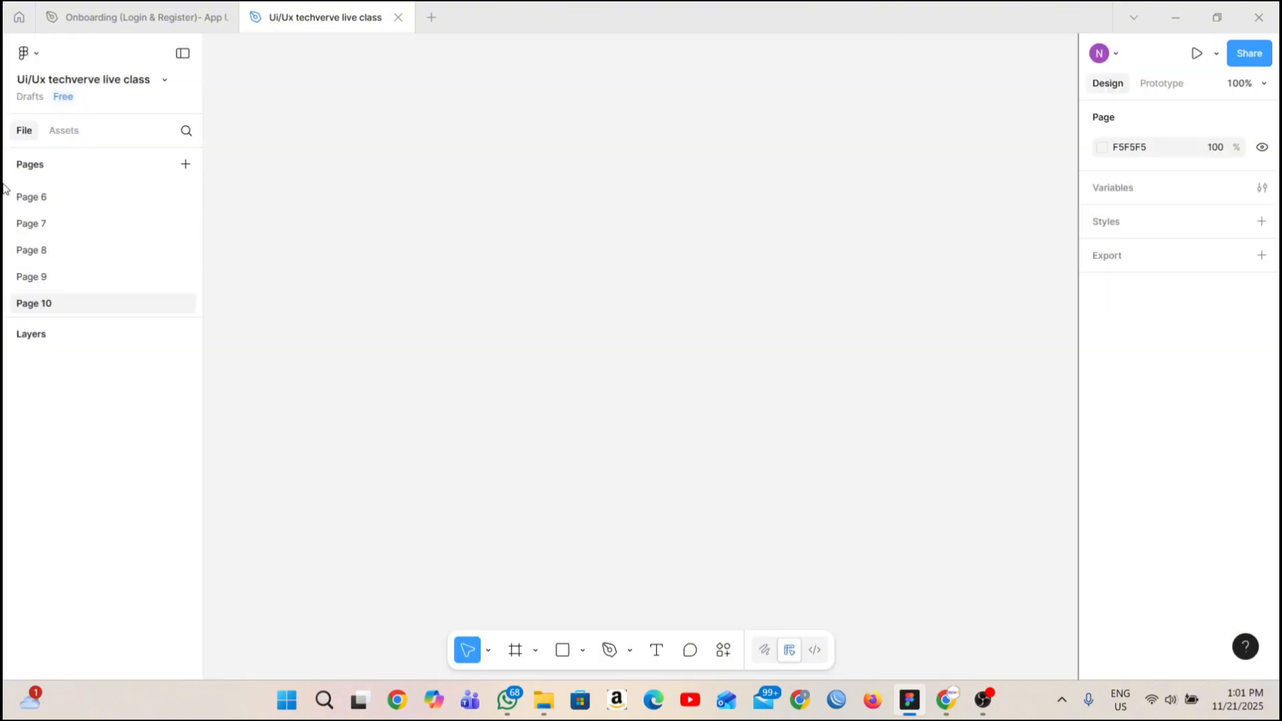
Delete Page 10 and Page 9 from the file.
{"action": "right_click", "coordinate": [86, 308]}
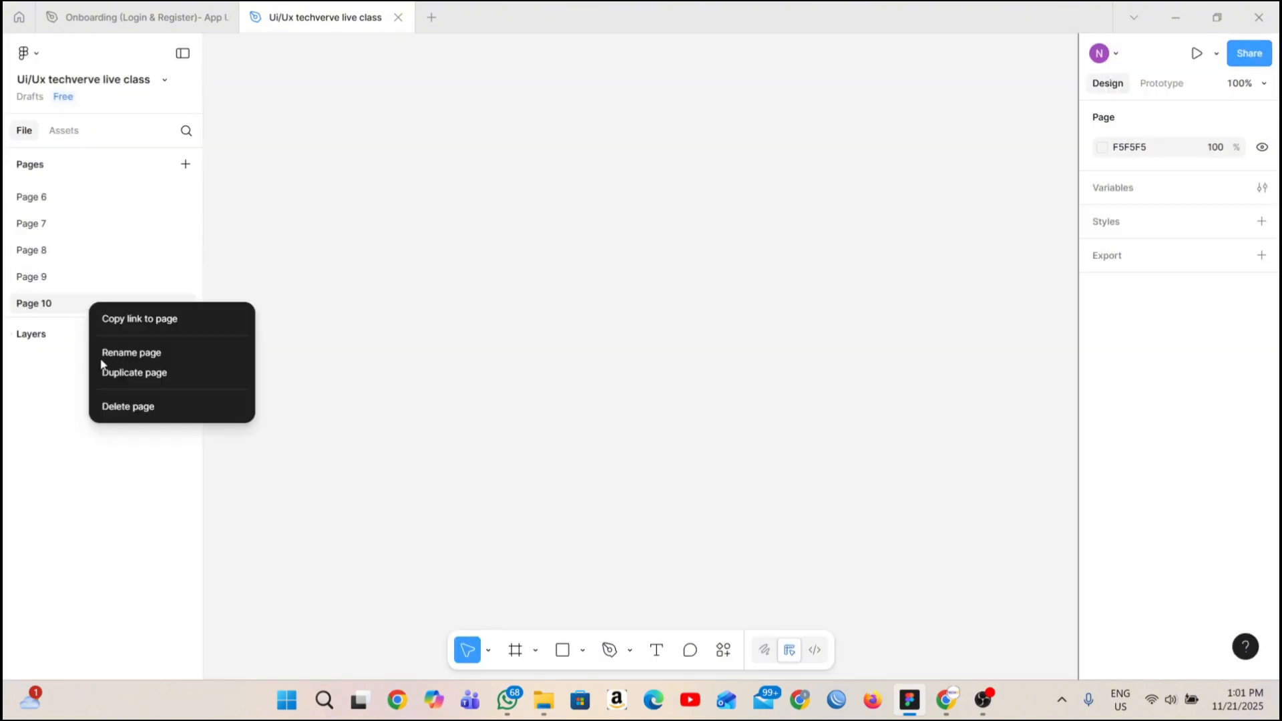
{"action": "left_click", "coordinate": [102, 405]}
{"action": "scroll", "coordinate": [93, 261], "scroll_direction": "down", "scroll_amount": 3}
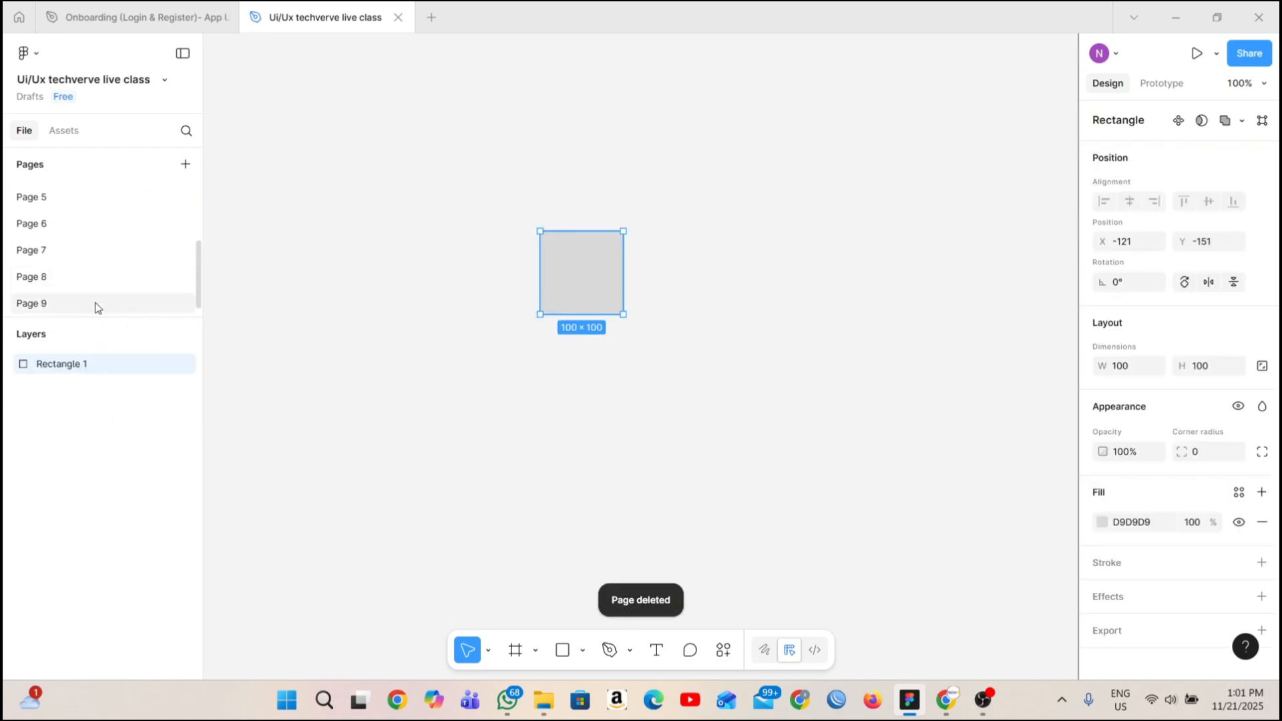
{"action": "right_click", "coordinate": [94, 302]}
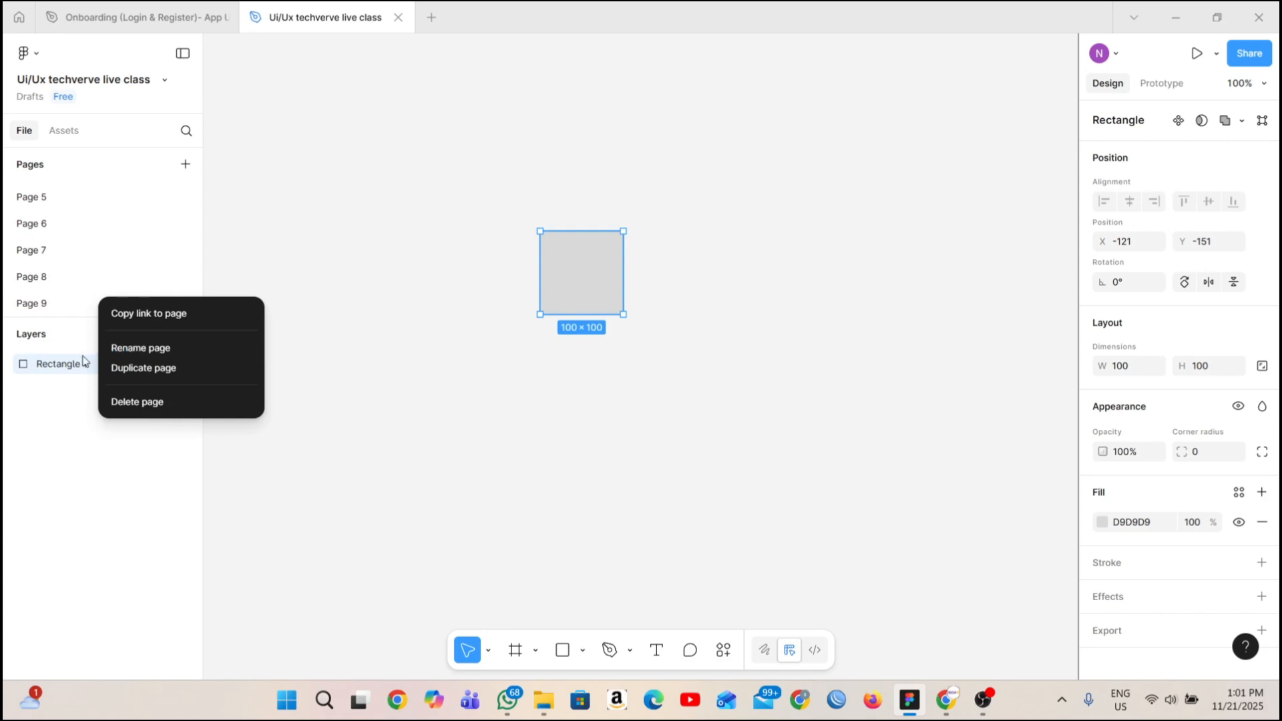
{"action": "left_click", "coordinate": [159, 419]}
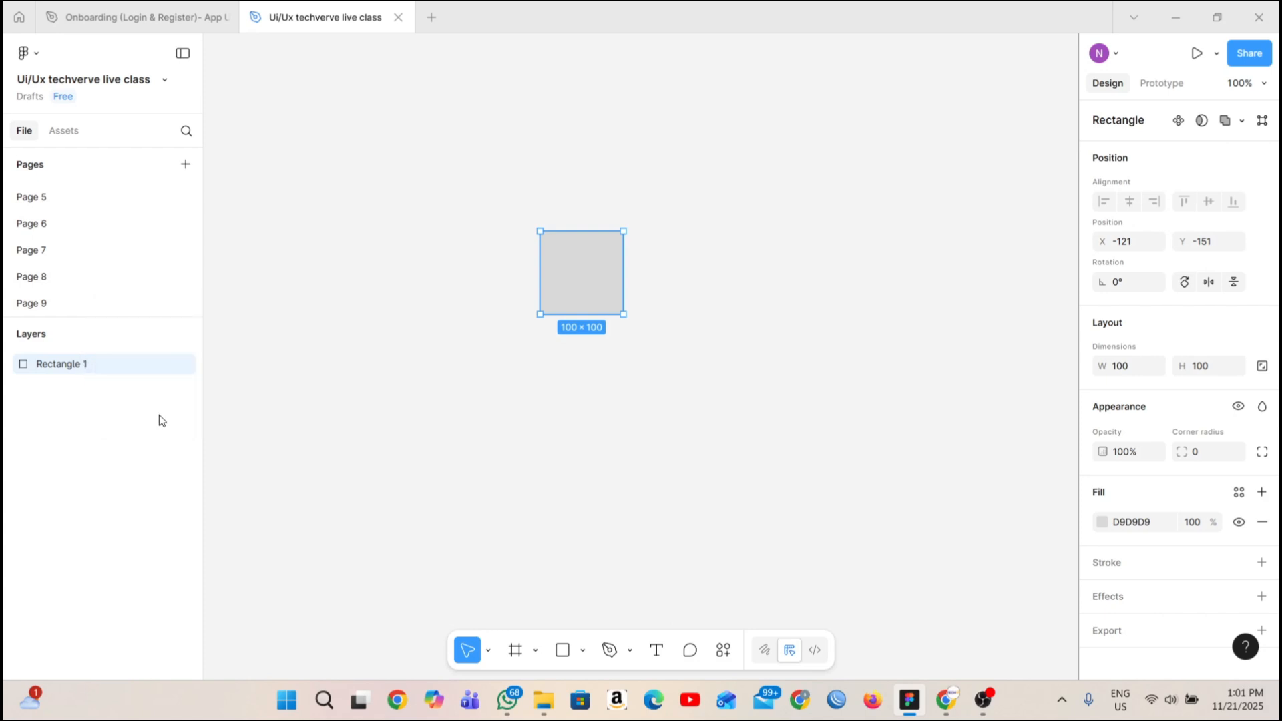
{"action": "left_click", "coordinate": [87, 304]}
{"action": "right_click", "coordinate": [94, 304]}
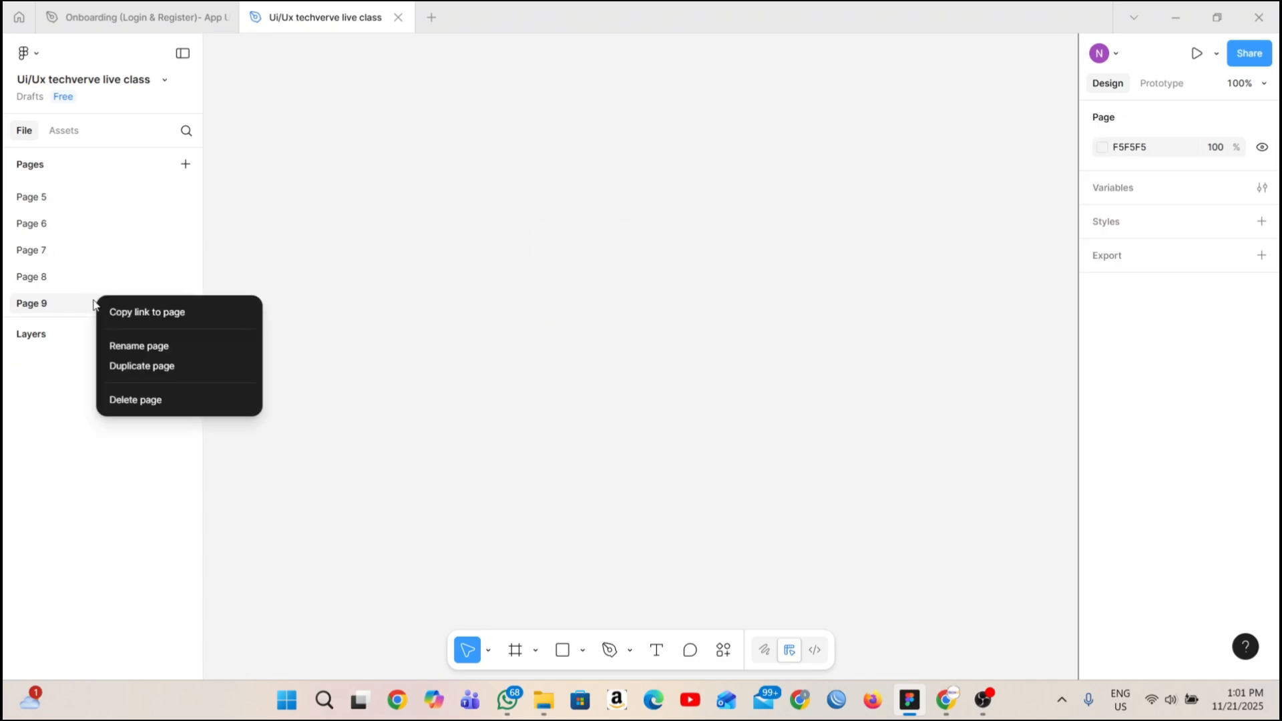
{"action": "left_click", "coordinate": [137, 398]}
Delete Page 8 and Page 7 from the file.
{"action": "scroll", "coordinate": [80, 309], "scroll_direction": "down", "scroll_amount": 3}
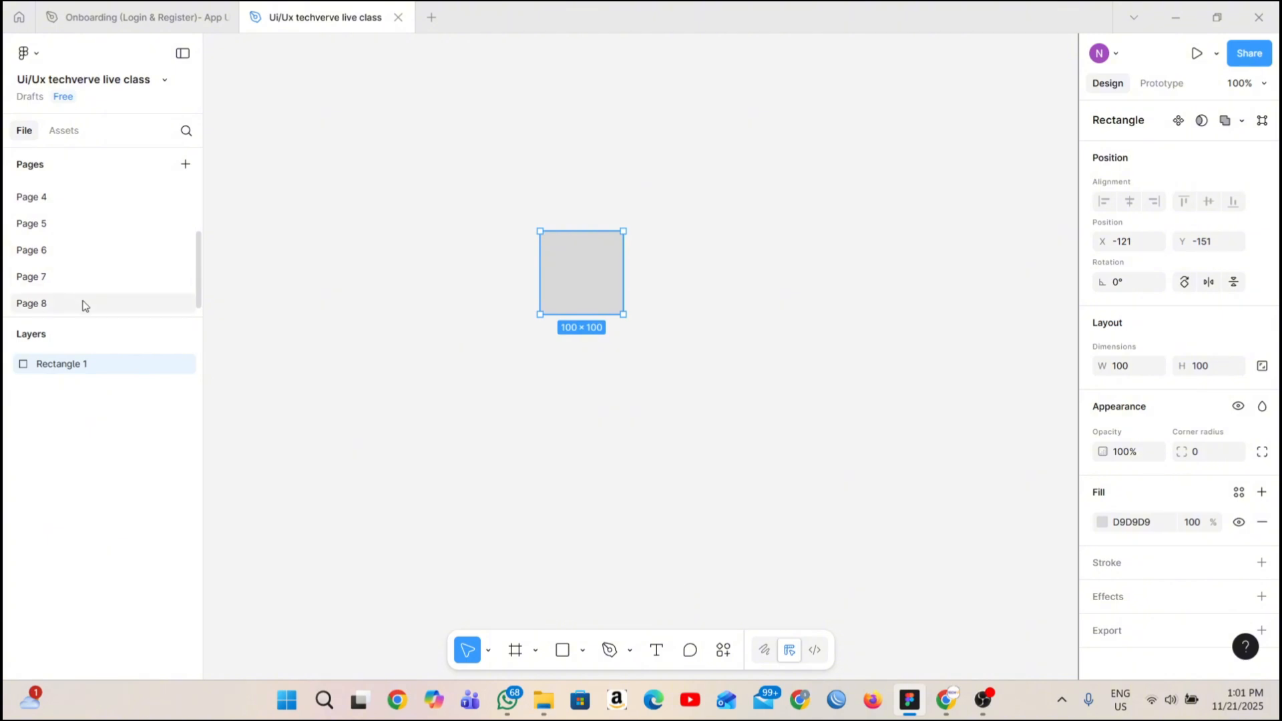
{"action": "left_click", "coordinate": [85, 304]}
{"action": "right_click", "coordinate": [85, 305]}
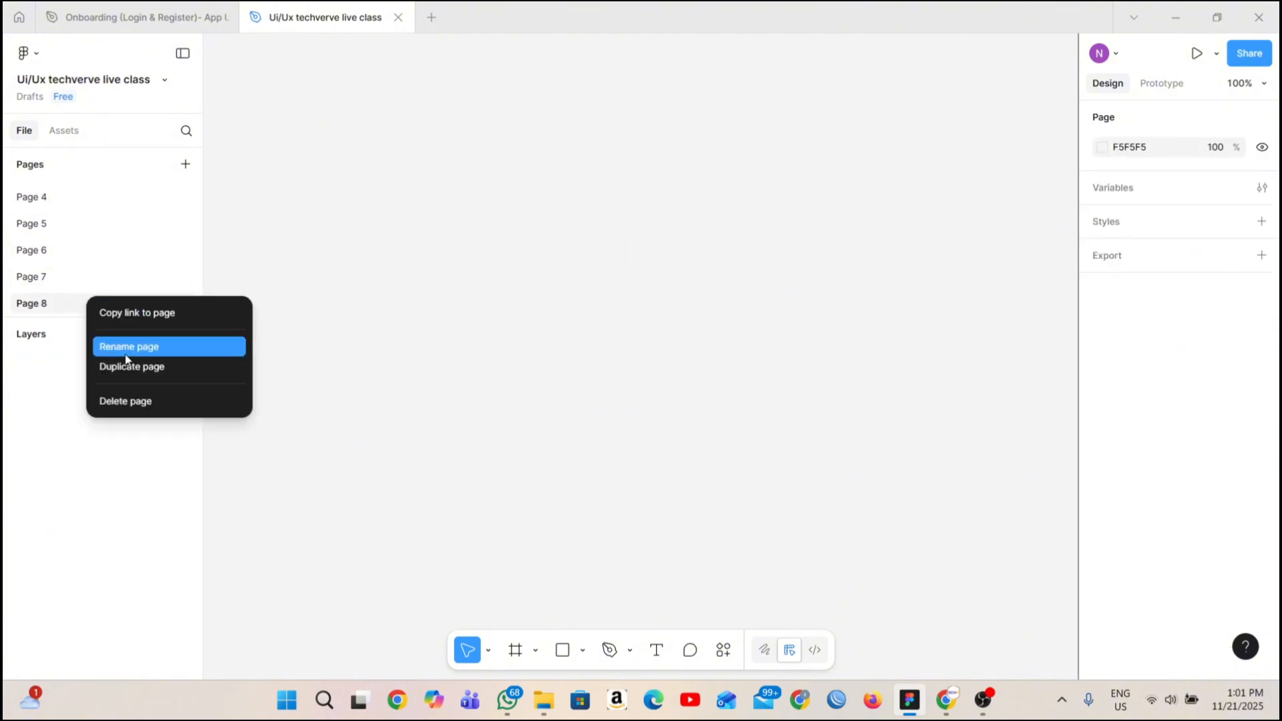
{"action": "left_click", "coordinate": [151, 402]}
{"action": "scroll", "coordinate": [79, 297], "scroll_direction": "down", "scroll_amount": 2}
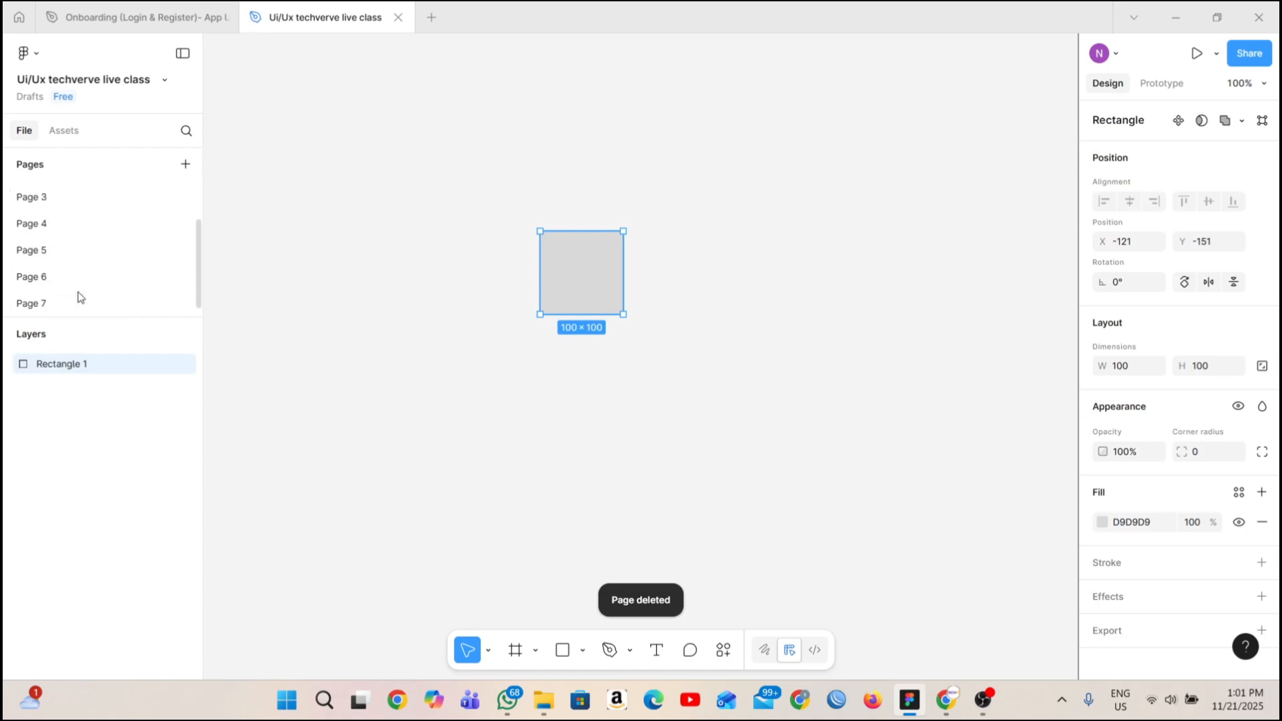
{"action": "left_click", "coordinate": [78, 305]}
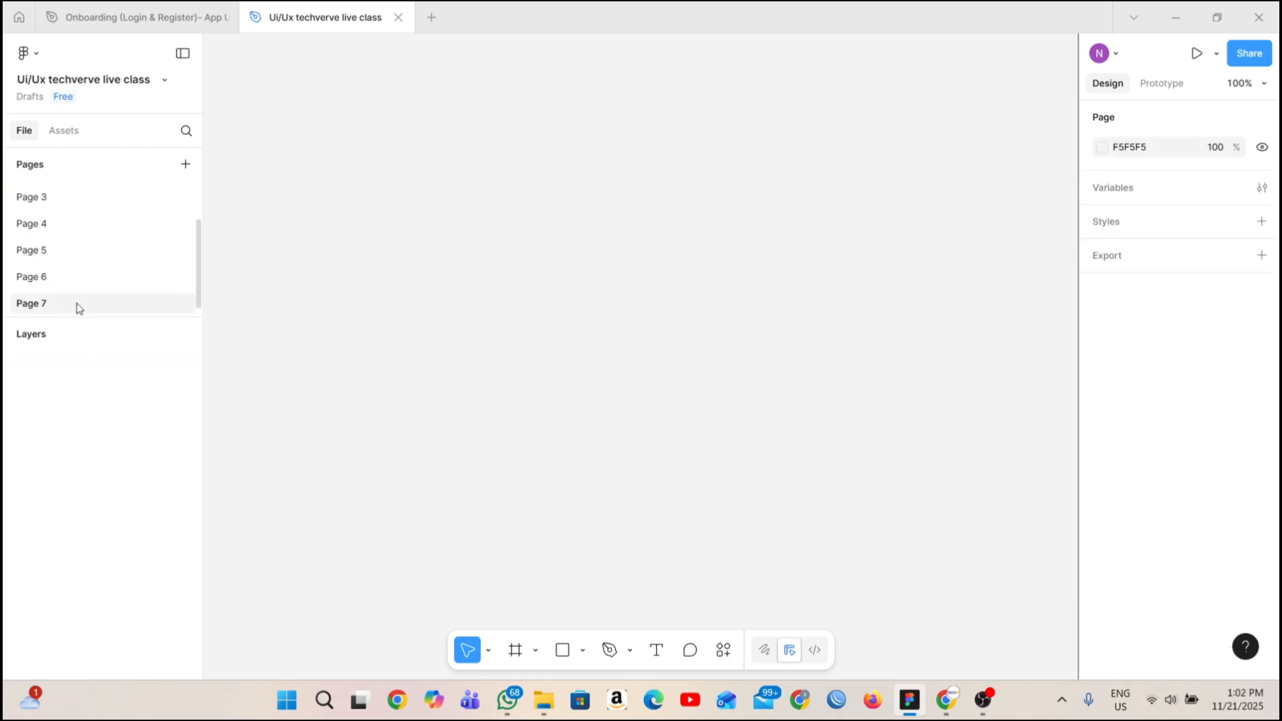
{"action": "right_click", "coordinate": [79, 305]}
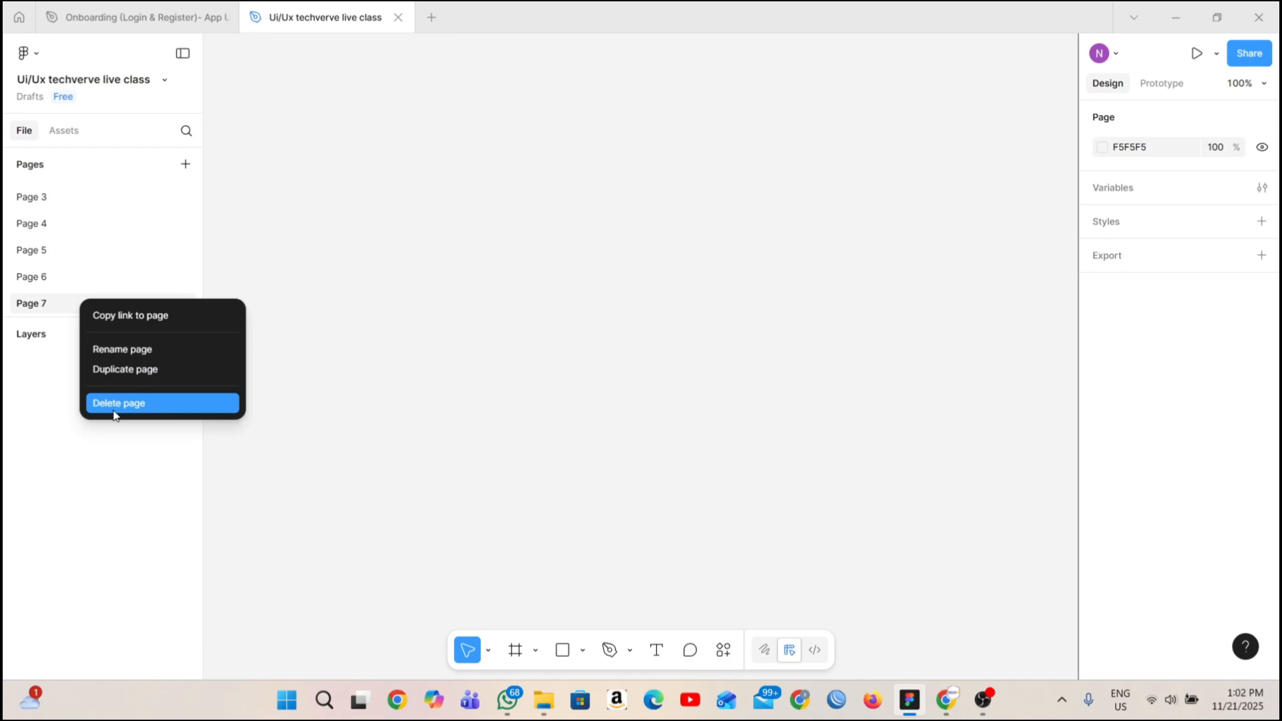
{"action": "left_click", "coordinate": [114, 415]}
Delete Page 5 and Page 6 from the file.
{"action": "right_click", "coordinate": [55, 306]}
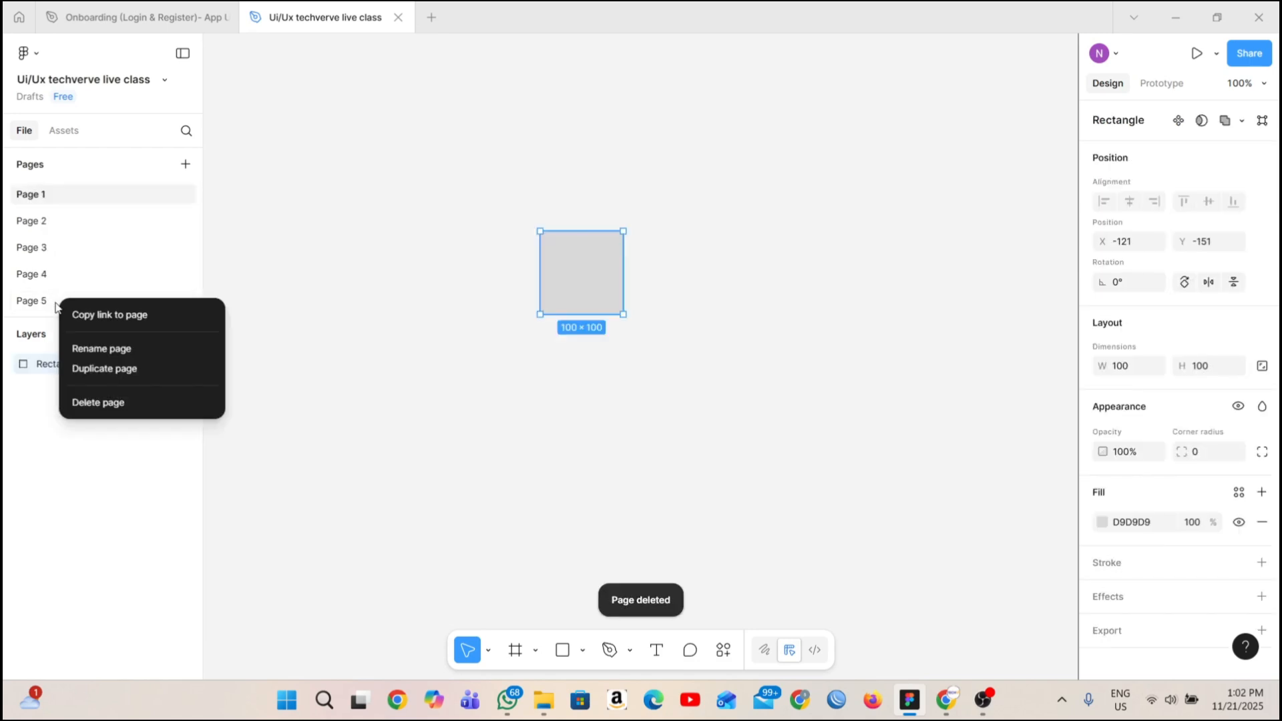
{"action": "left_click", "coordinate": [85, 402]}
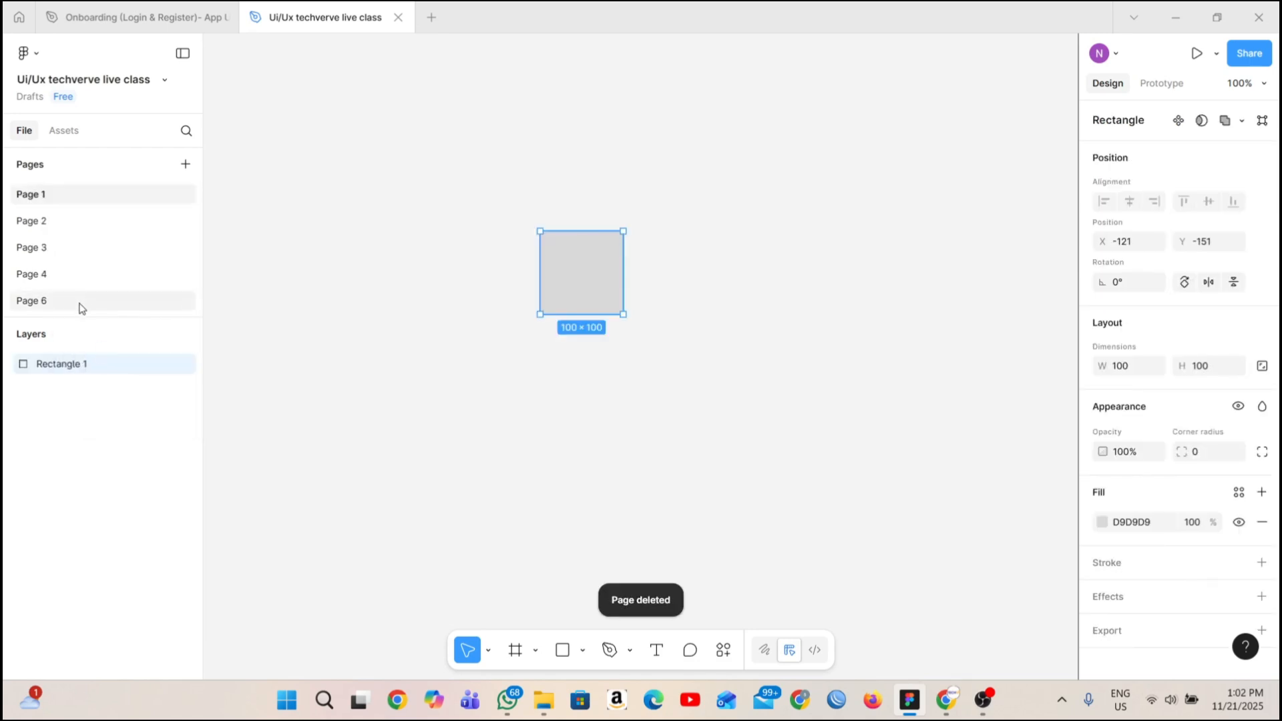
{"action": "left_click", "coordinate": [79, 304]}
{"action": "right_click", "coordinate": [88, 302]}
{"action": "left_click", "coordinate": [133, 402]}
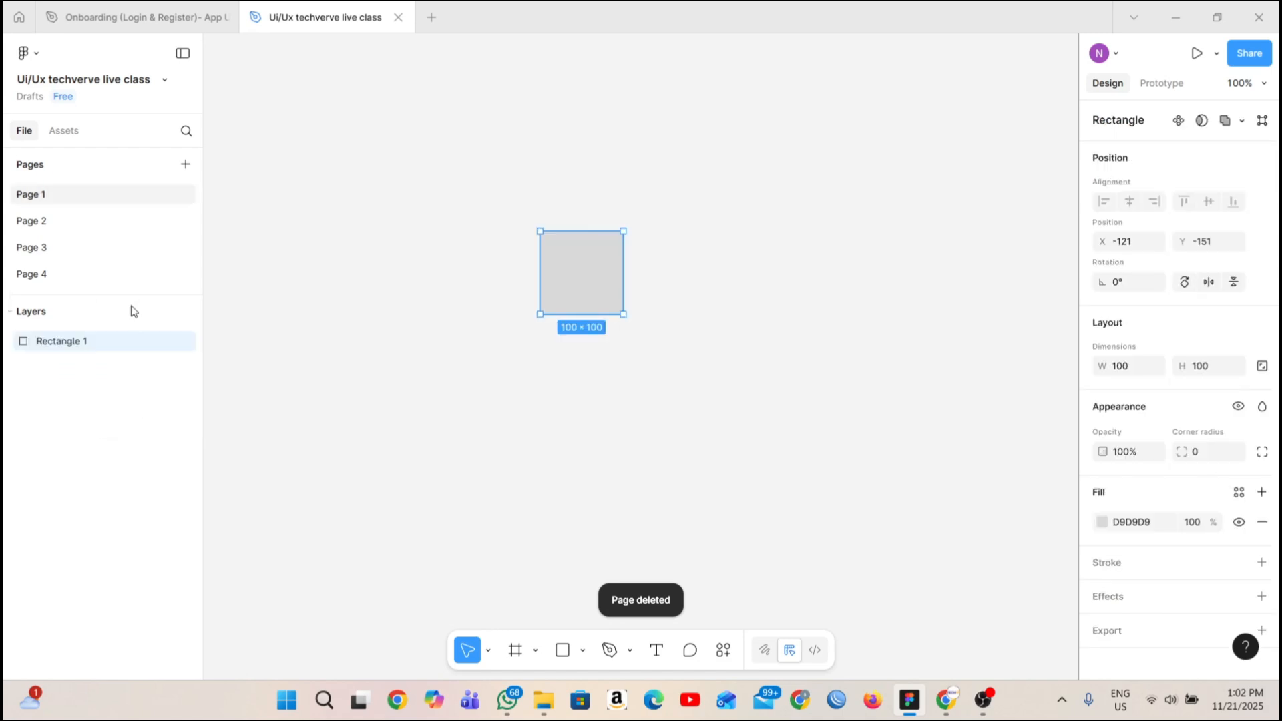
Delete Page 4, Page 3 and Page 2, leaving only Page 1 in the file.
{"action": "left_click", "coordinate": [110, 275]}
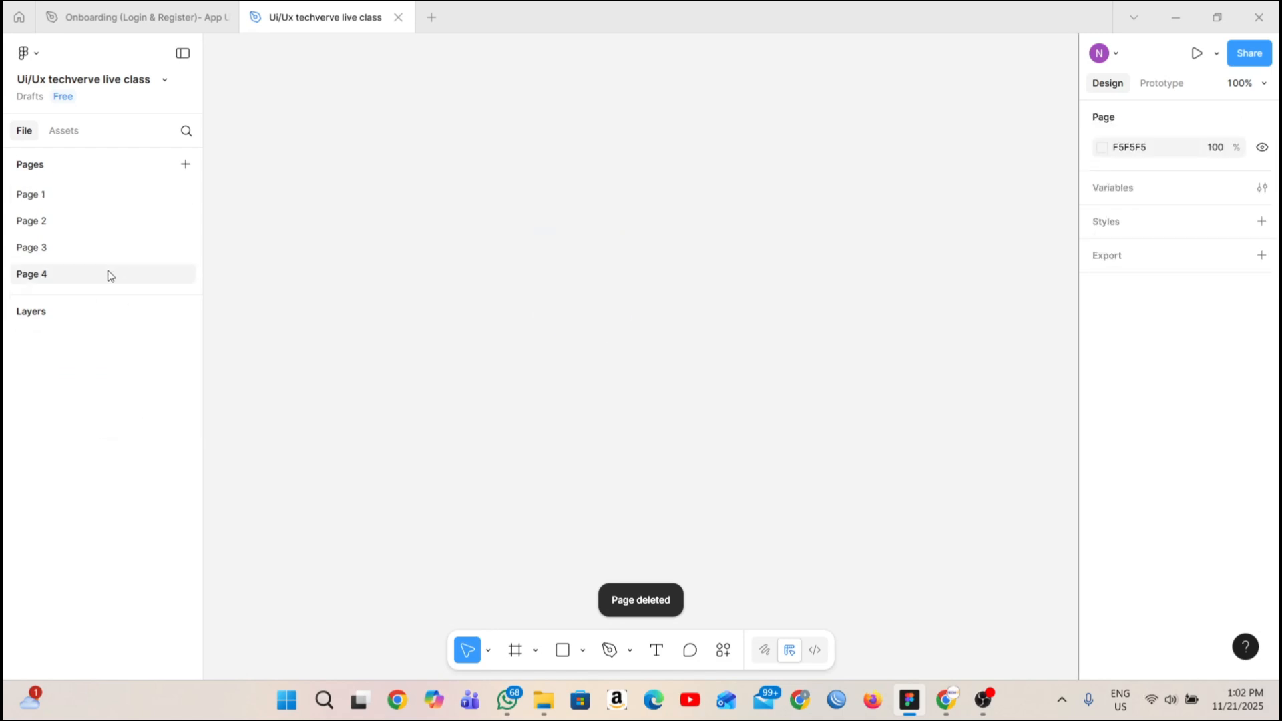
{"action": "right_click", "coordinate": [110, 275]}
{"action": "left_click", "coordinate": [134, 371]}
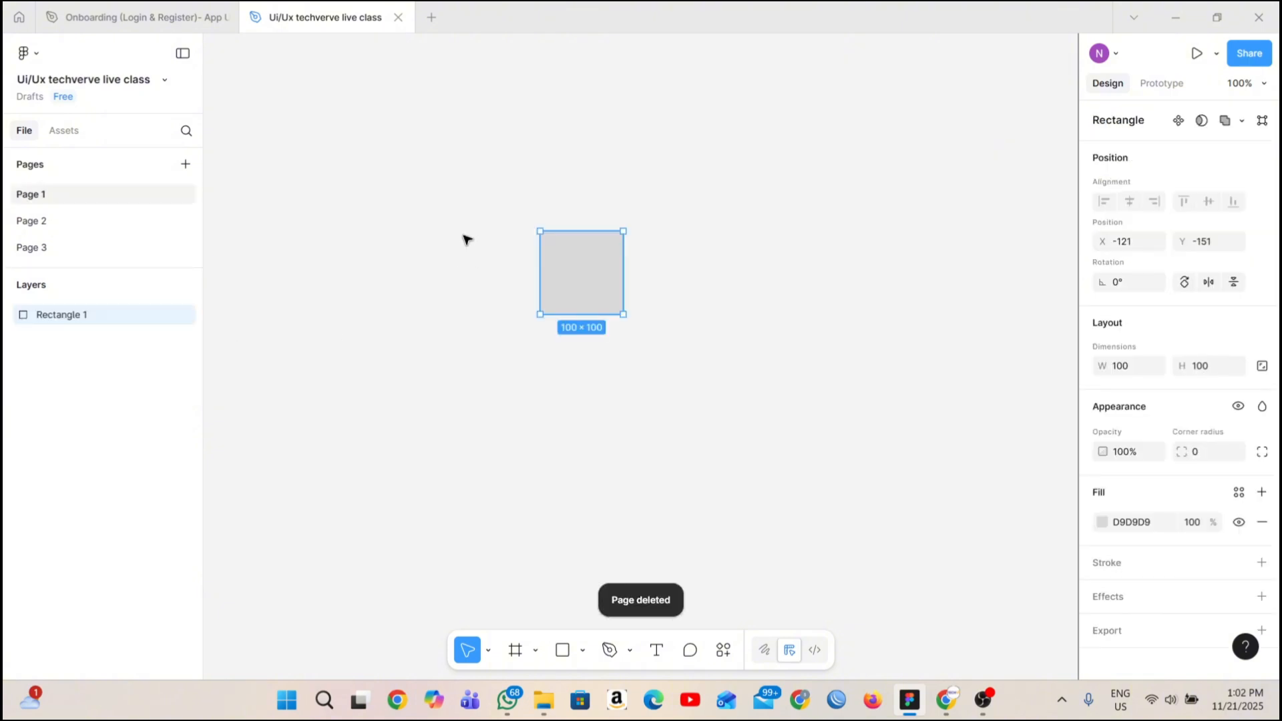
{"action": "left_click", "coordinate": [69, 248]}
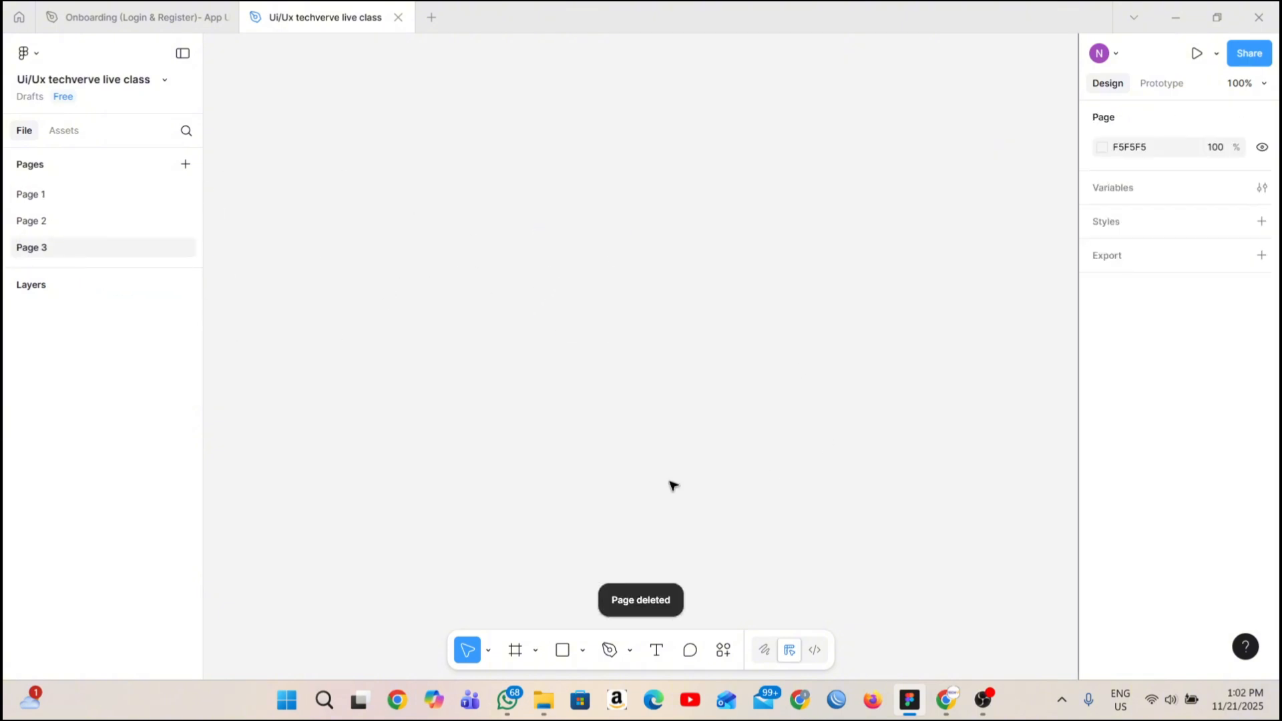
{"action": "right_click", "coordinate": [118, 247]}
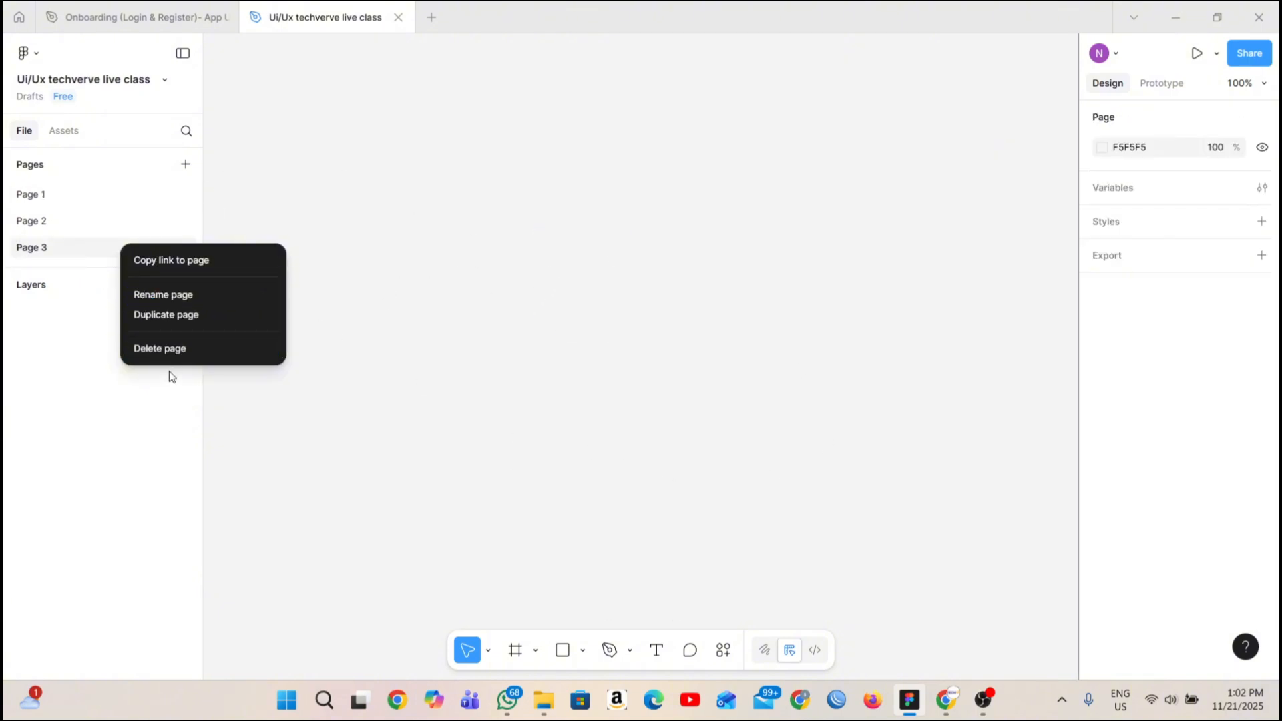
{"action": "left_click", "coordinate": [171, 348]}
{"action": "right_click", "coordinate": [94, 227]}
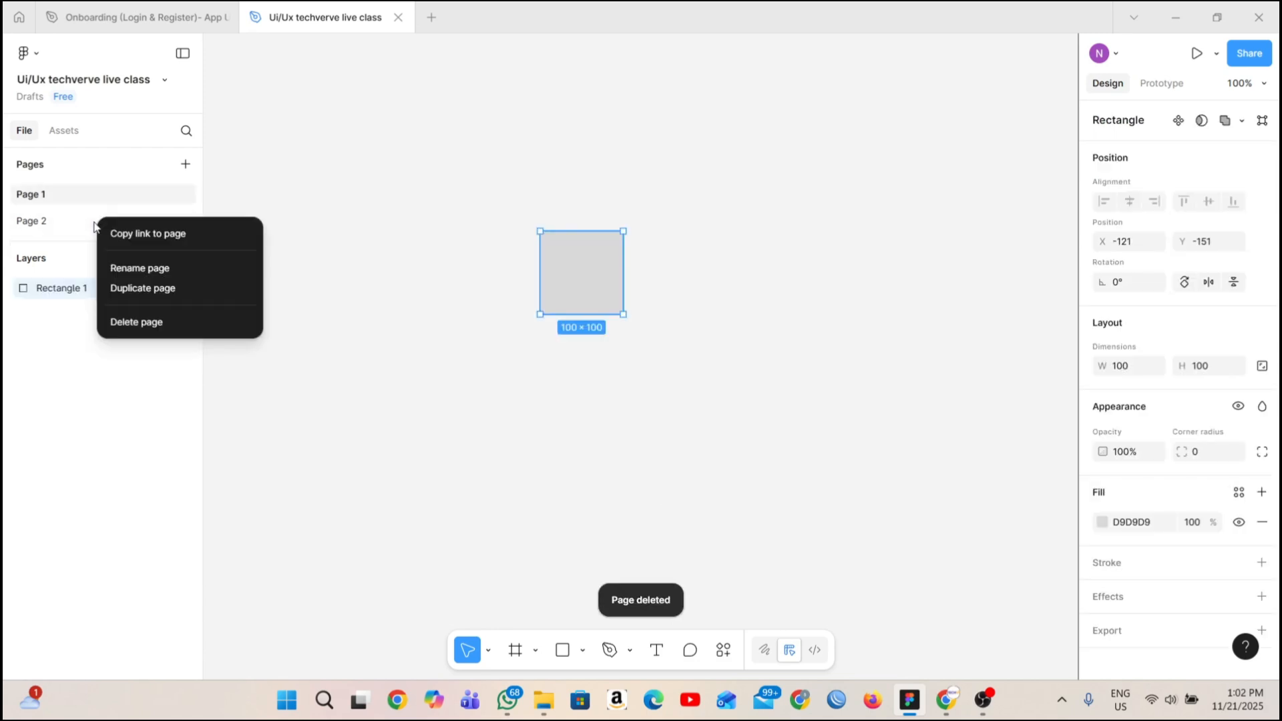
{"action": "left_click", "coordinate": [122, 322]}
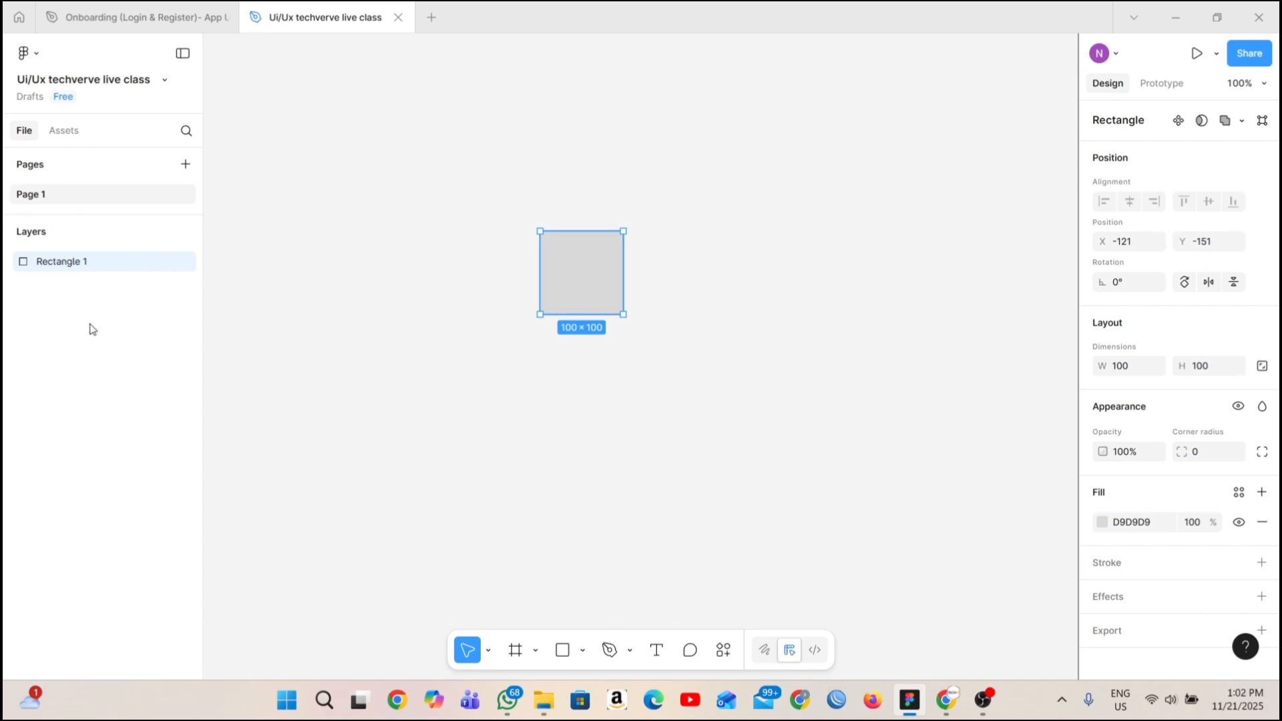
Switch to the lesson presentation in Chrome, review the Toolbar panel slide, and return to the Figma design file.
{"action": "left_click", "coordinate": [949, 707]}
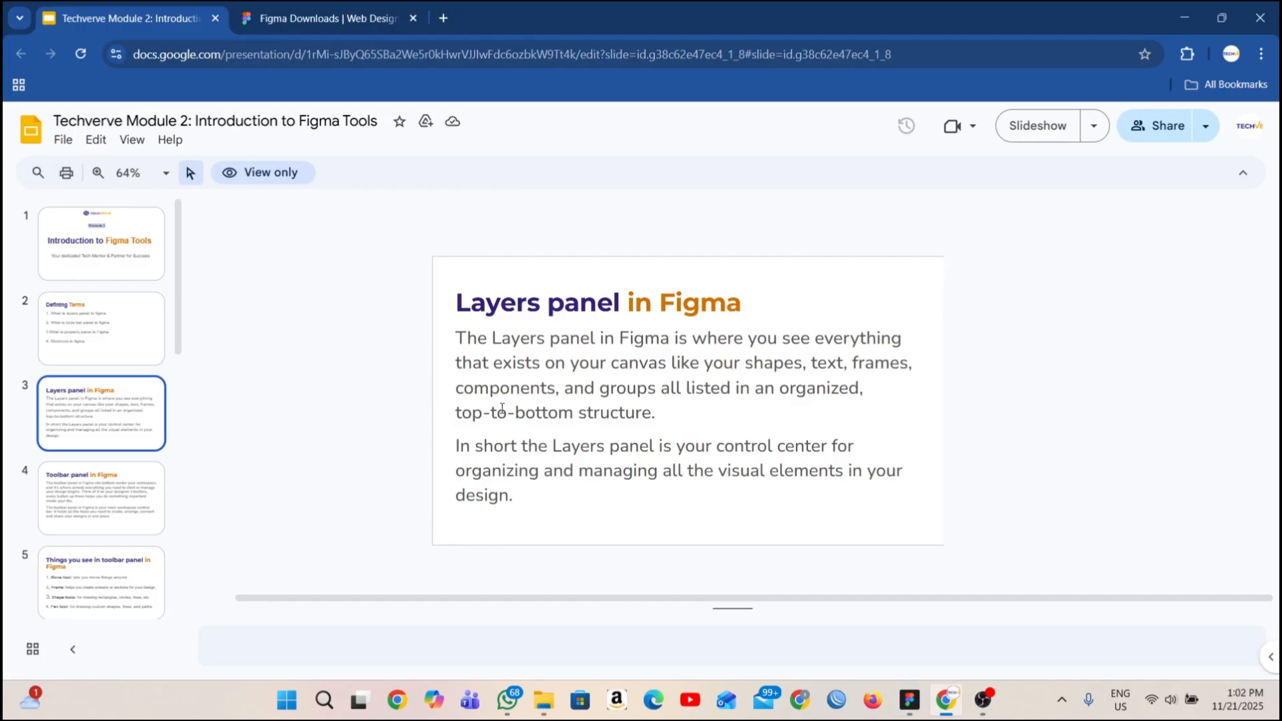
{"action": "left_click", "coordinate": [123, 494]}
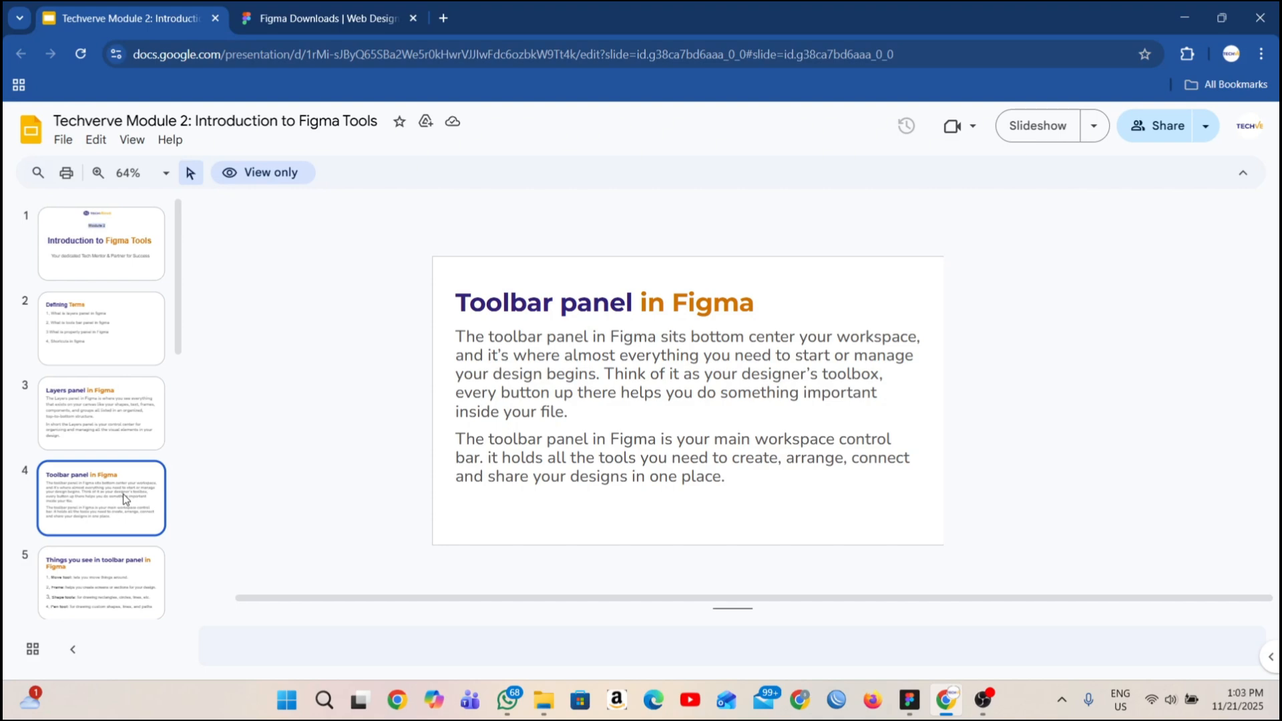
{"action": "left_click", "coordinate": [910, 700]}
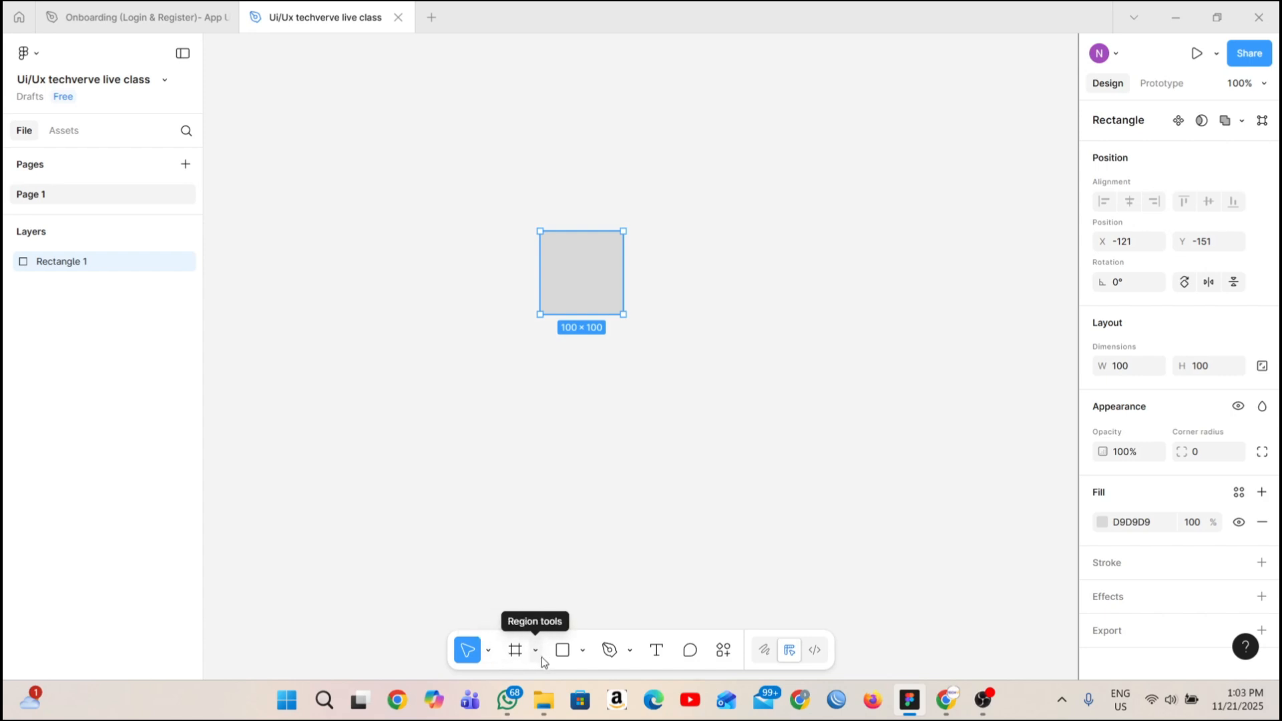
Check the available move tools and move the rectangle with the Move tool to about X -26, Y -276.
{"action": "left_click", "coordinate": [490, 651]}
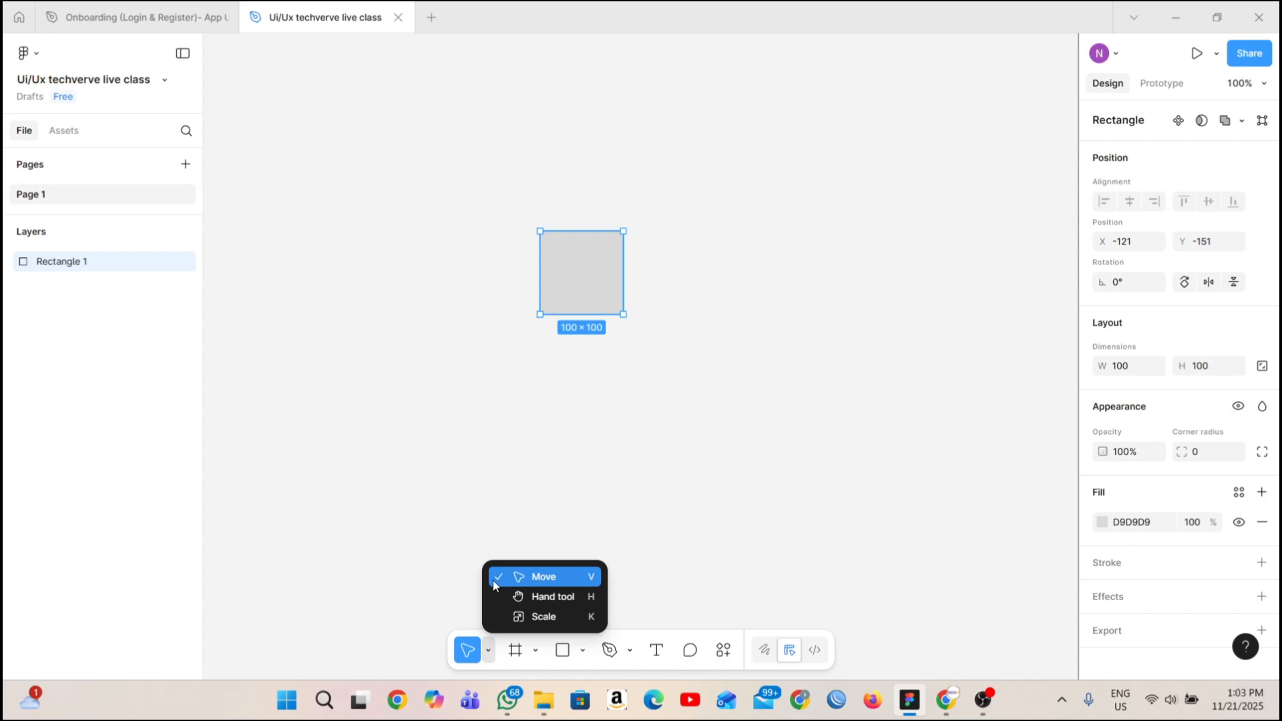
{"action": "left_click", "coordinate": [538, 402]}
{"action": "left_click_drag", "start_coordinate": [606, 258], "coordinate": [566, 221]}
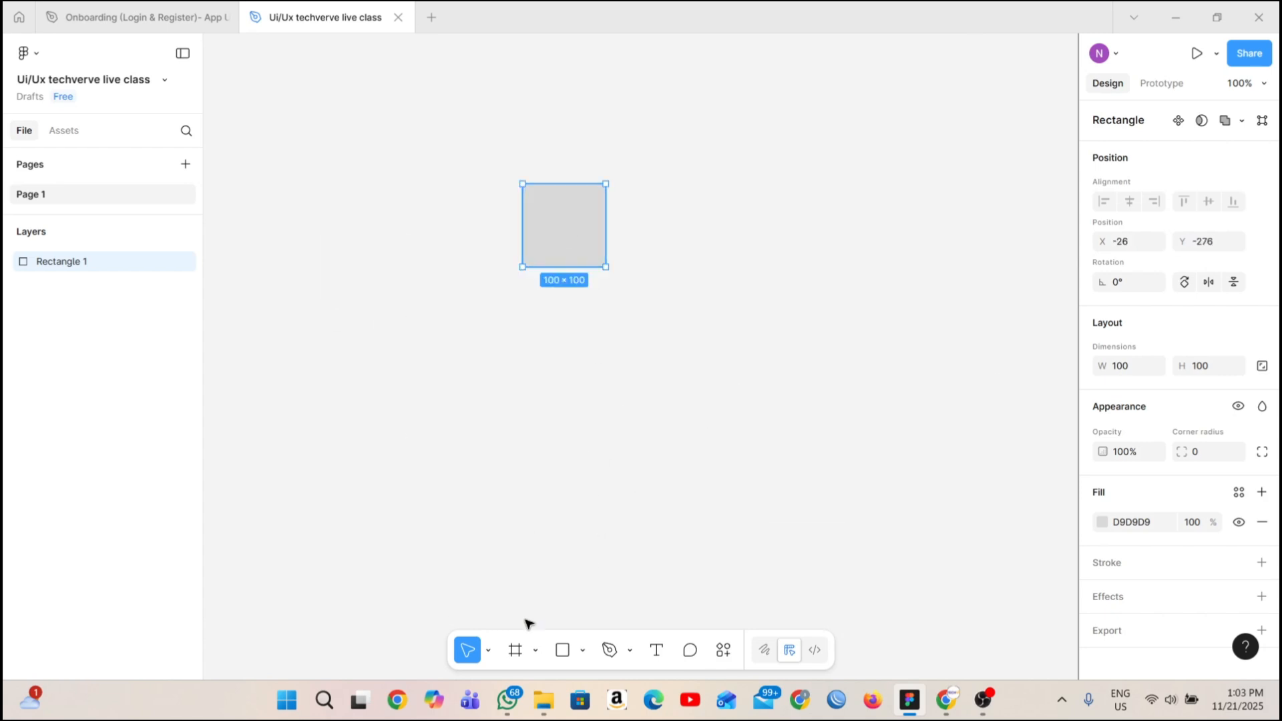
Pan the canvas in several directions with the Hand tool.
{"action": "left_click", "coordinate": [489, 650]}
{"action": "left_click", "coordinate": [549, 595]}
{"action": "left_click_drag", "start_coordinate": [470, 280], "coordinate": [466, 405]}
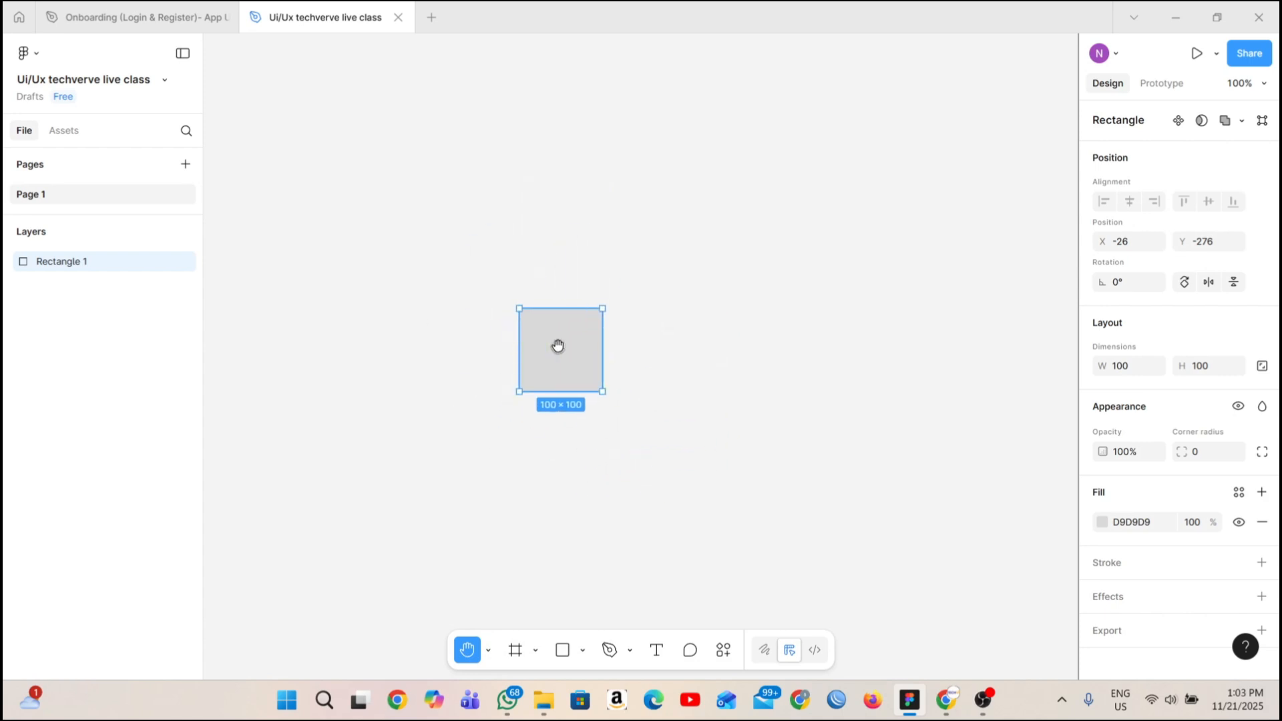
{"action": "left_click_drag", "start_coordinate": [558, 345], "coordinate": [532, 184]}
Switch back to the Move tool, deselect the rectangle, and sweep a selection area across the canvas beside it.
{"action": "left_click", "coordinate": [489, 652]}
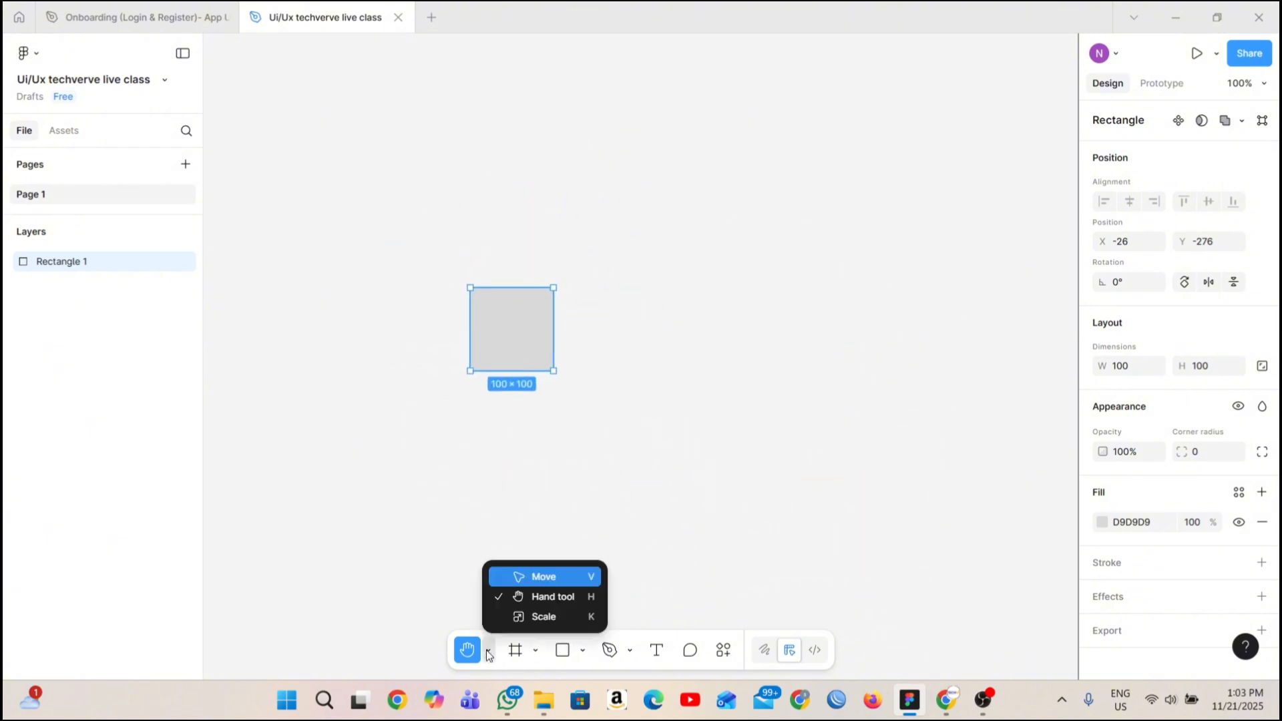
{"action": "left_click", "coordinate": [544, 577]}
{"action": "left_click", "coordinate": [308, 352]}
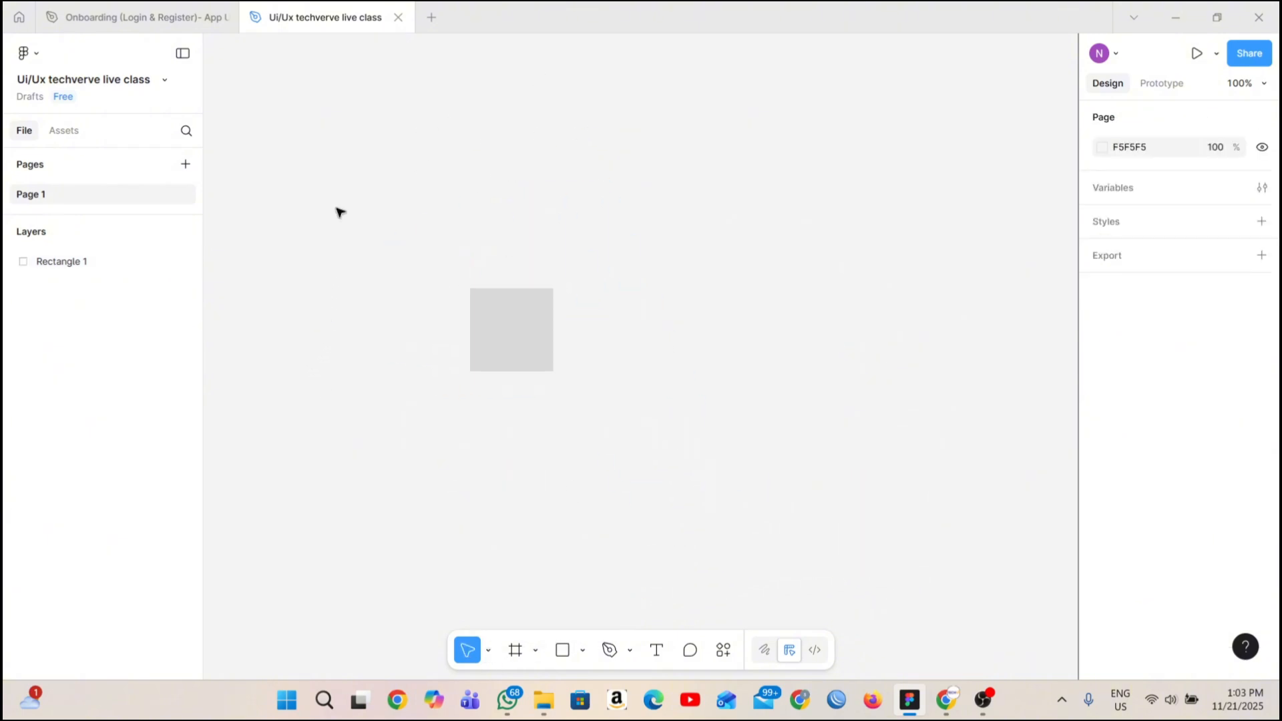
{"action": "left_click_drag", "start_coordinate": [328, 77], "coordinate": [472, 467]}
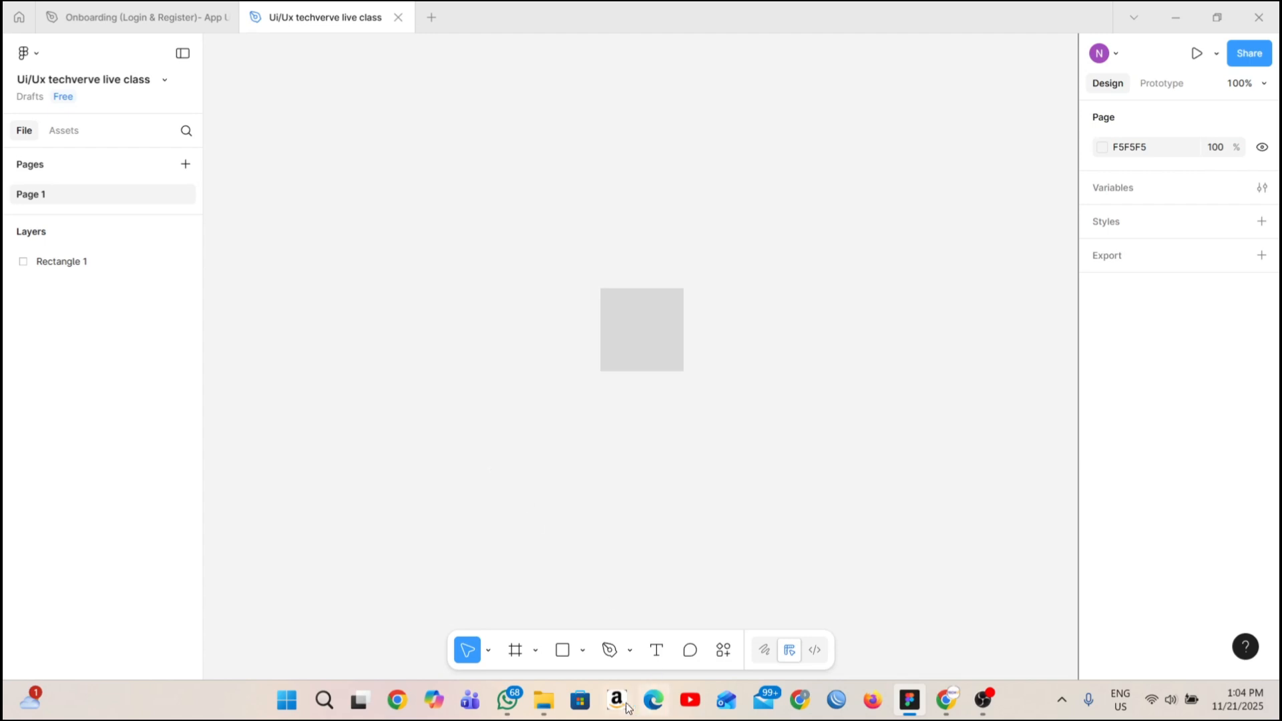
Enlarge the rectangle to about 185 × 185 with the Scale tool and reset its scale to 1x.
{"action": "left_click", "coordinate": [492, 659]}
{"action": "left_click", "coordinate": [523, 620]}
{"action": "left_click", "coordinate": [653, 364]}
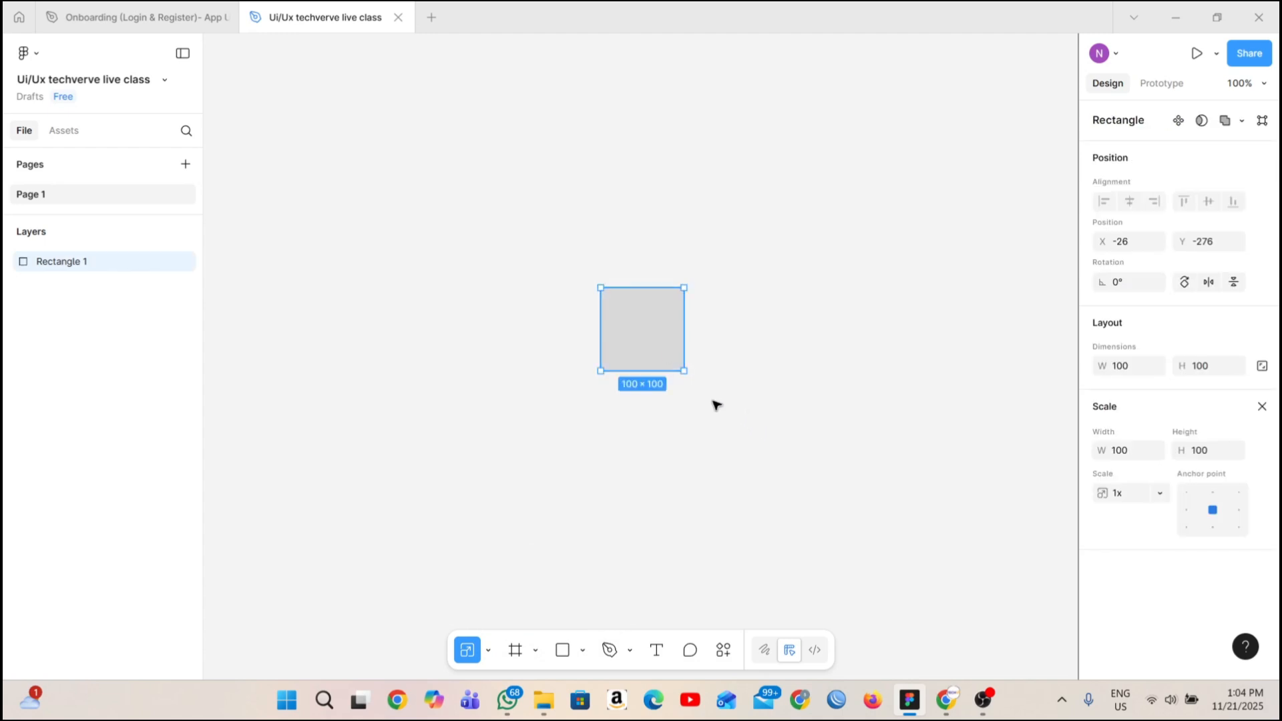
{"action": "left_click_drag", "start_coordinate": [686, 370], "coordinate": [623, 438]}
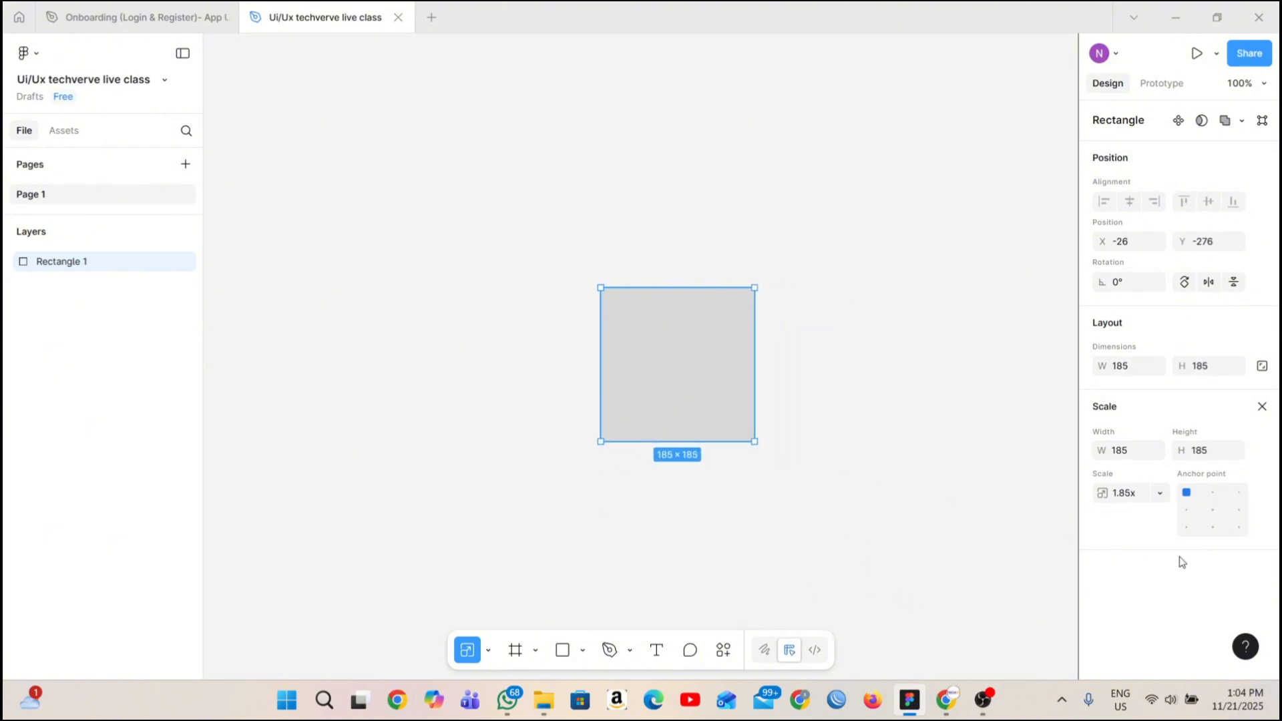
{"action": "left_click", "coordinate": [1162, 494]}
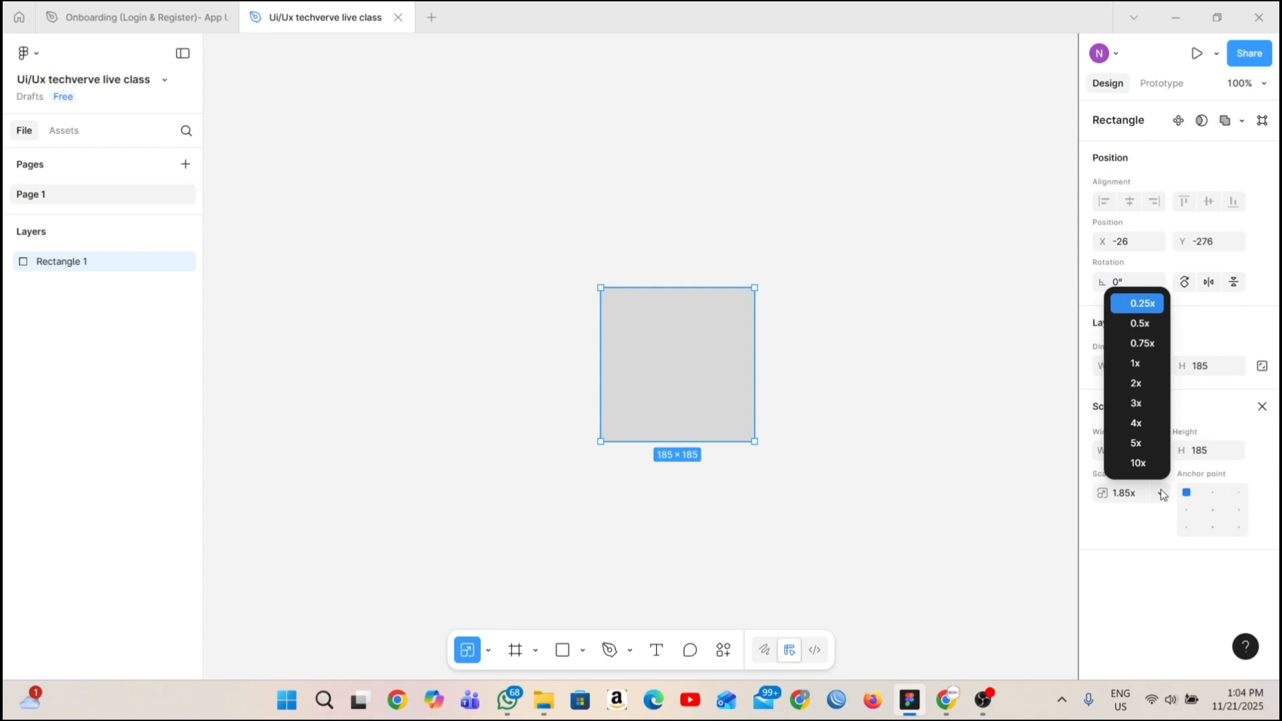
{"action": "left_click", "coordinate": [1137, 364]}
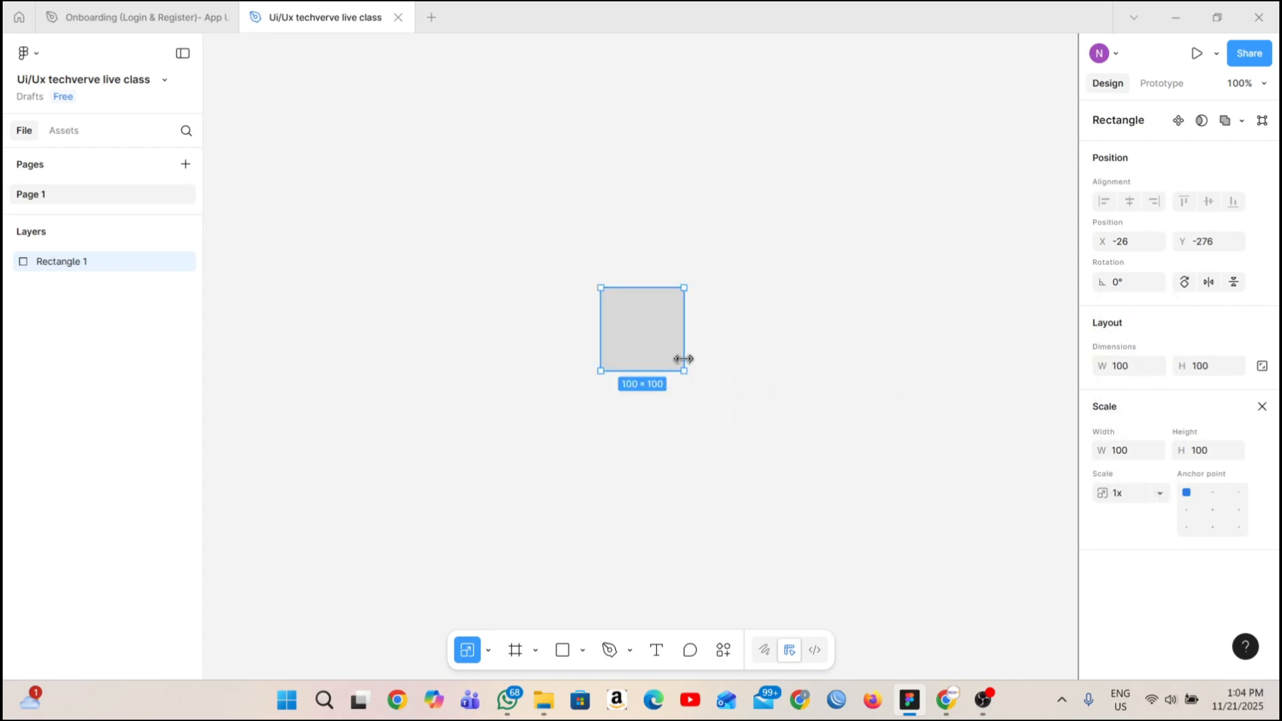
Scale the rectangle through its opposite corner to about 373 × 373 and move it to about X -232, Y -252.
{"action": "left_click_drag", "start_coordinate": [681, 365], "coordinate": [564, 335]}
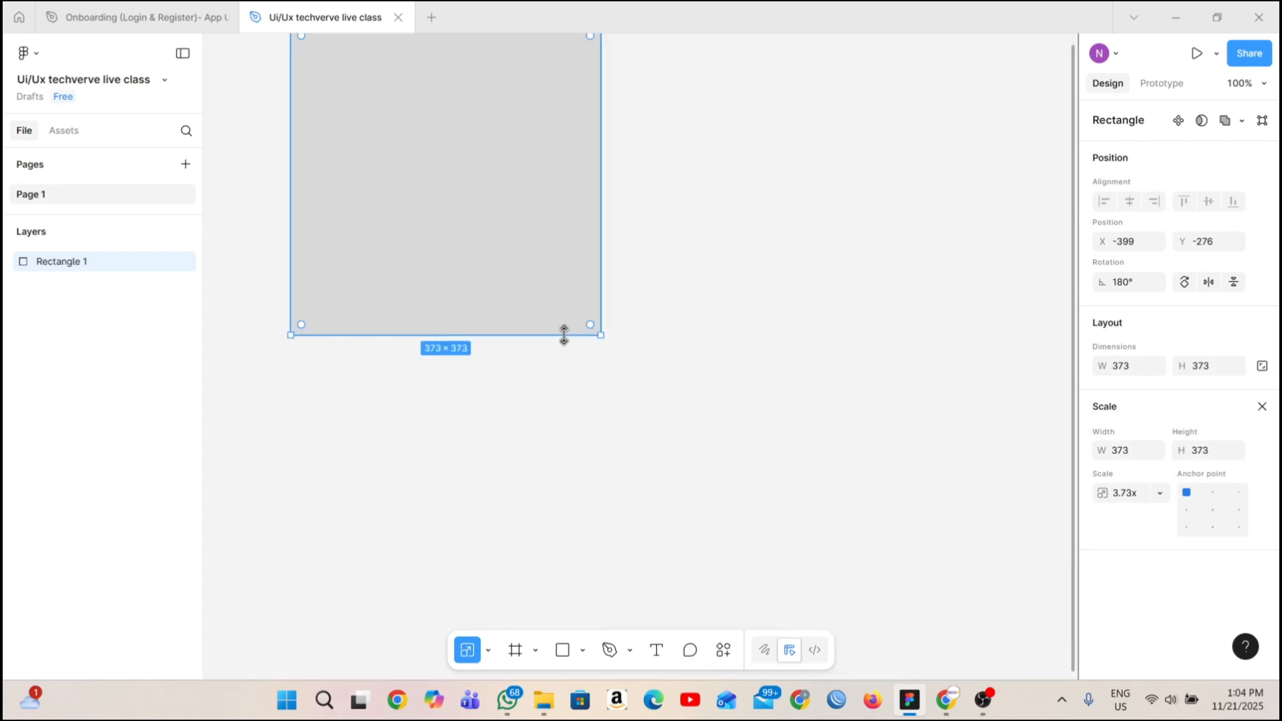
{"action": "scroll", "coordinate": [554, 280], "scroll_direction": "up", "scroll_amount": 1}
{"action": "left_click_drag", "start_coordinate": [554, 279], "coordinate": [644, 286]}
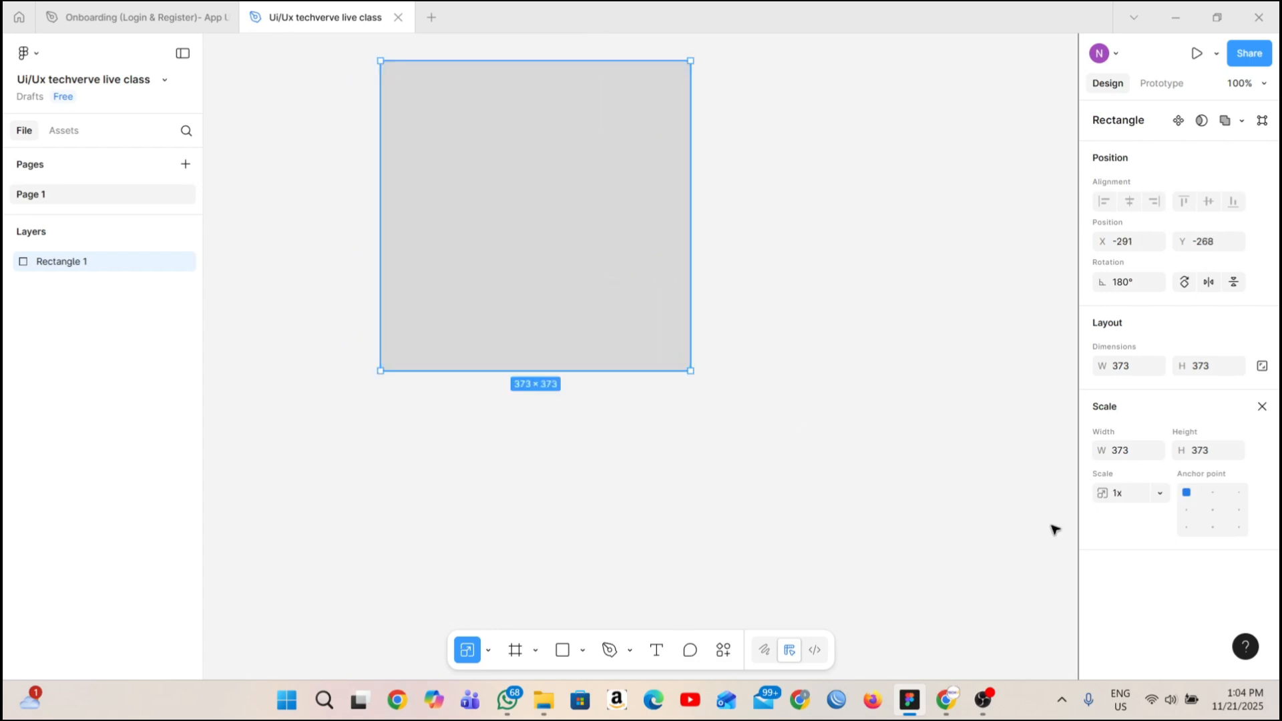
{"action": "scroll", "coordinate": [632, 331], "scroll_direction": "up", "scroll_amount": 1}
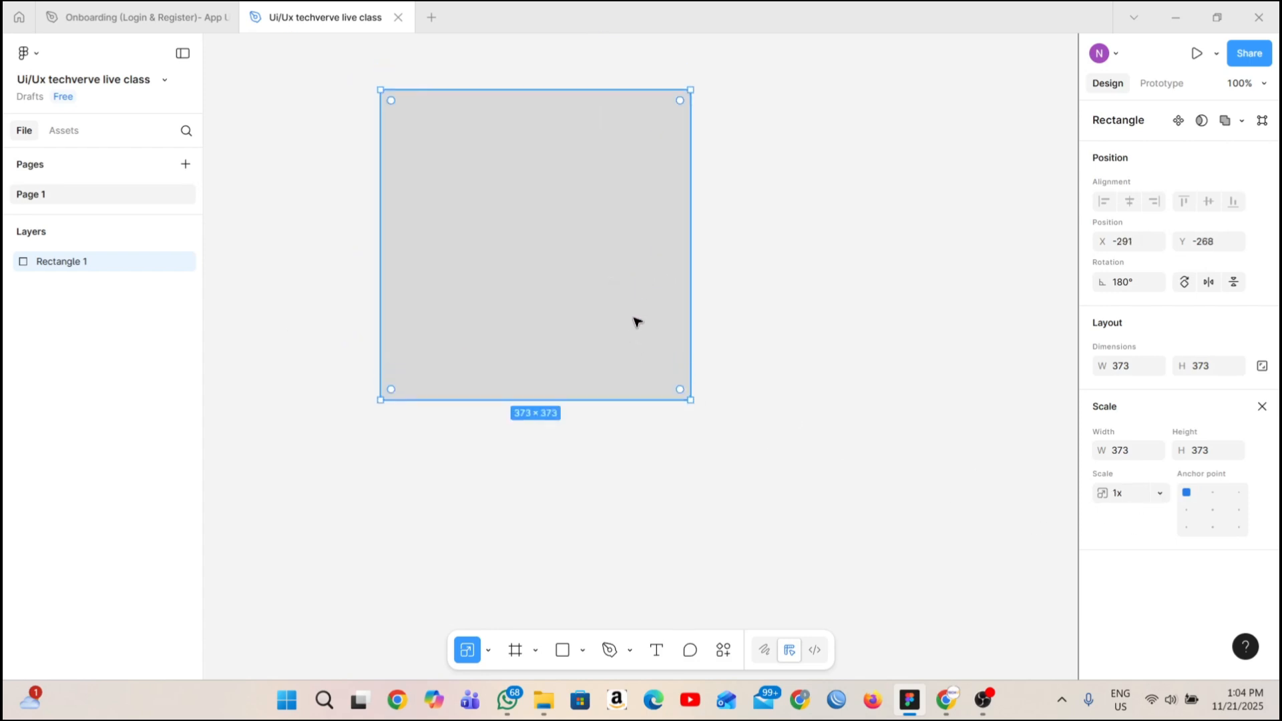
{"action": "left_click_drag", "start_coordinate": [635, 320], "coordinate": [687, 343]}
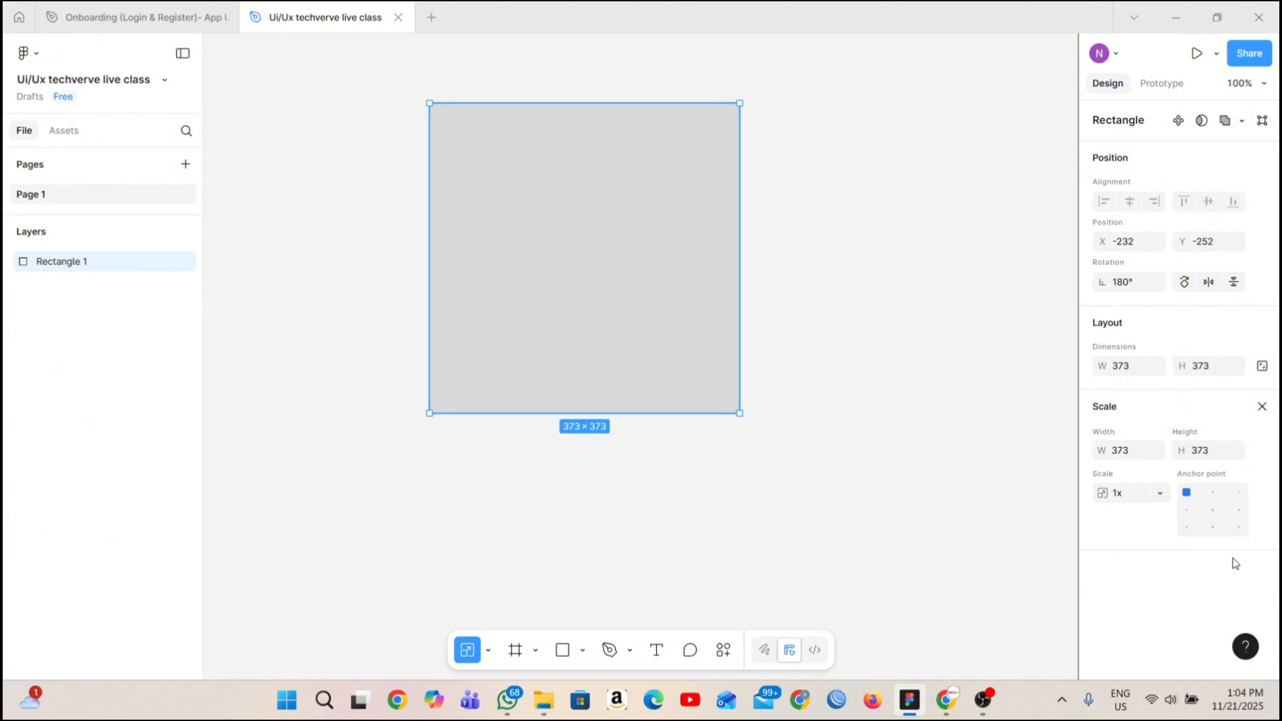
Place a default 100 × 100 frame below the rectangle with the Frame tool and deselect it.
{"action": "left_click", "coordinate": [536, 651]}
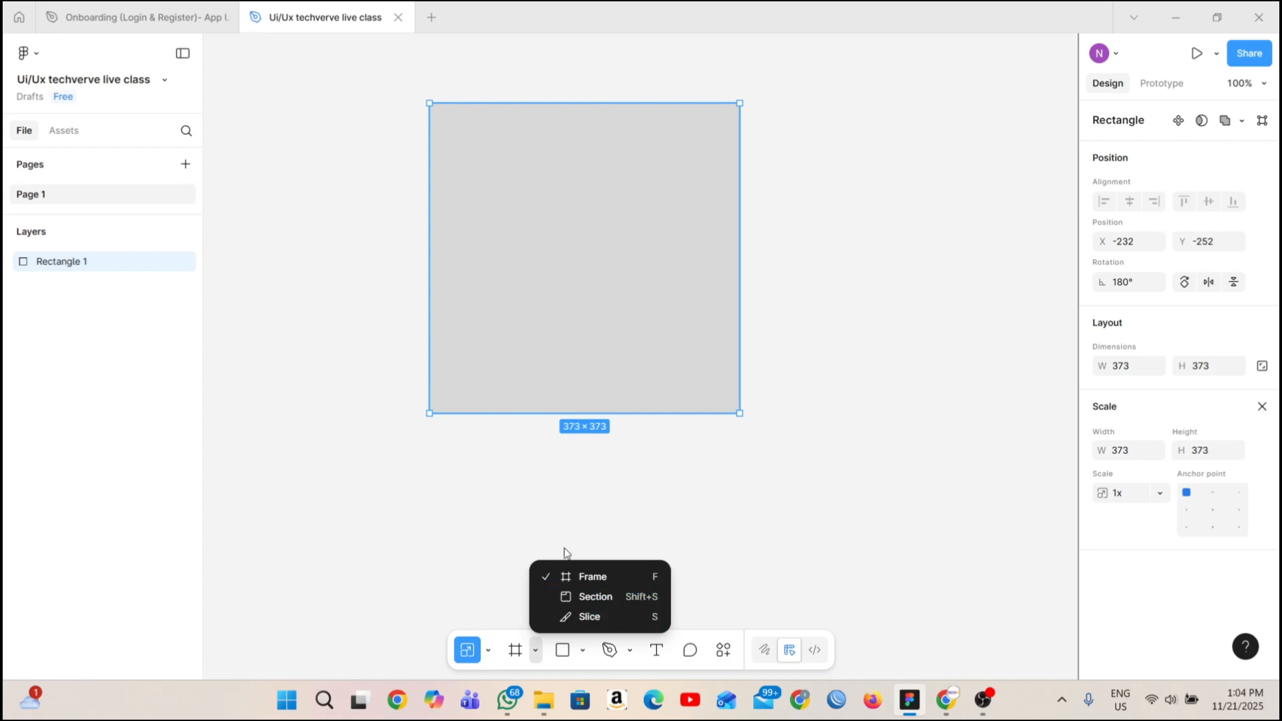
{"action": "left_click", "coordinate": [567, 578]}
{"action": "scroll", "coordinate": [584, 558], "scroll_direction": "down", "scroll_amount": 4}
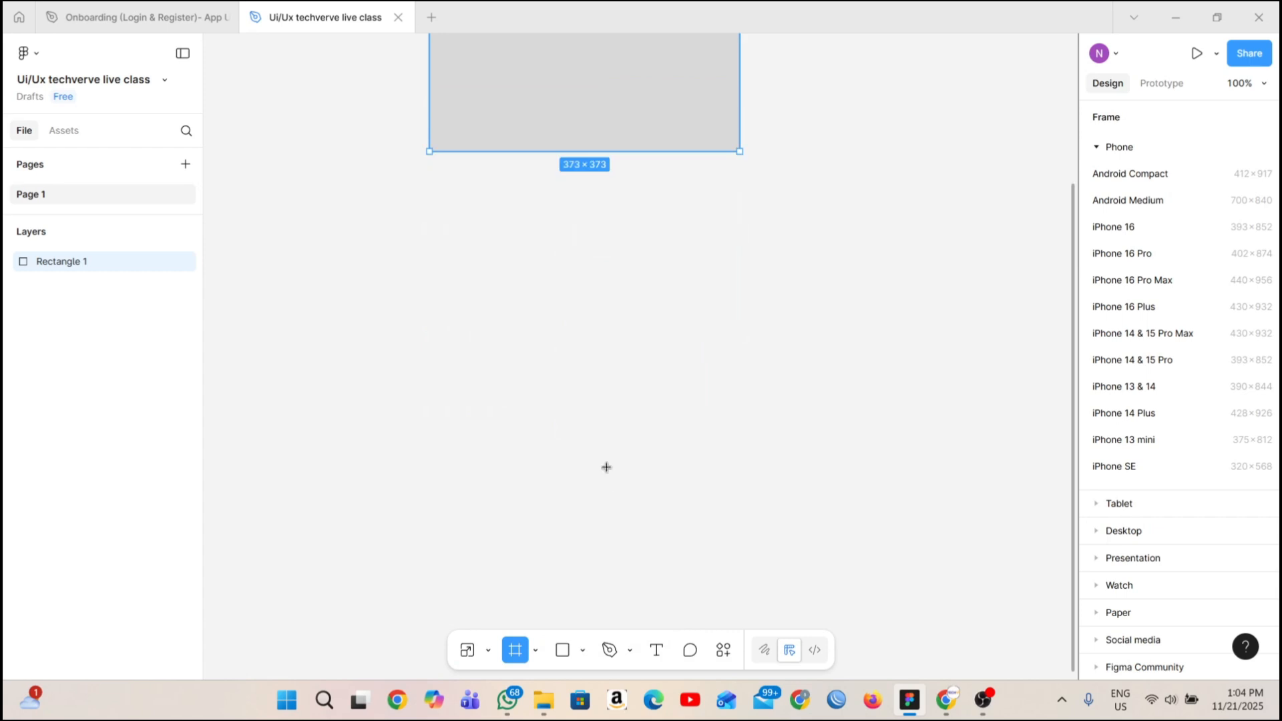
{"action": "left_click", "coordinate": [526, 328]}
{"action": "left_click", "coordinate": [732, 199]}
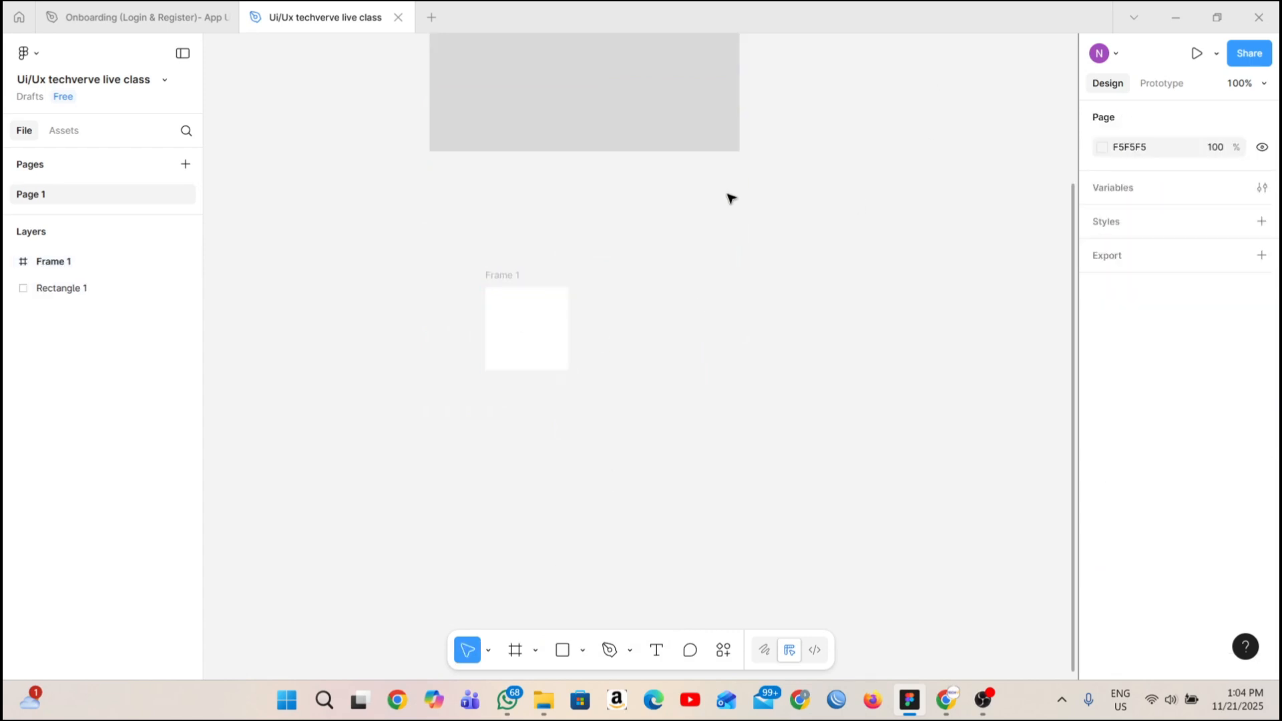
{"action": "scroll", "coordinate": [970, 227], "scroll_direction": "up", "scroll_amount": 1}
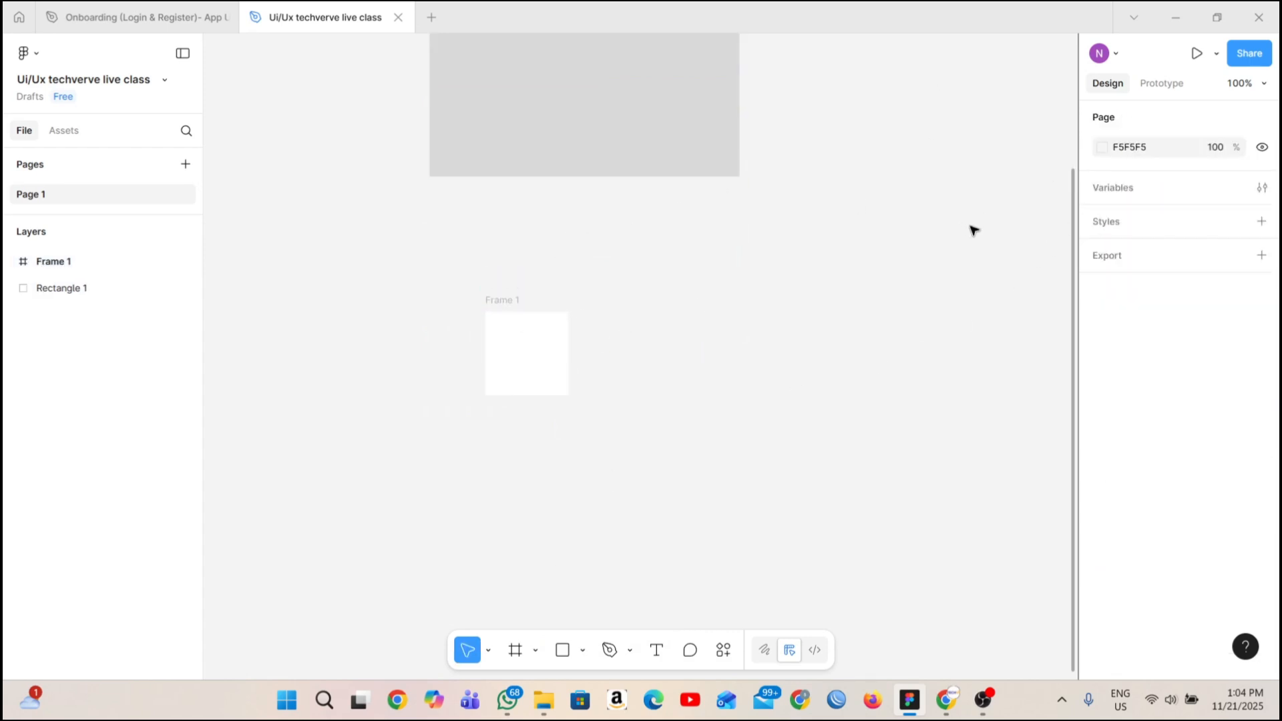
Set the page background colour to 1E1E1E.
{"action": "left_click", "coordinate": [1134, 145]}
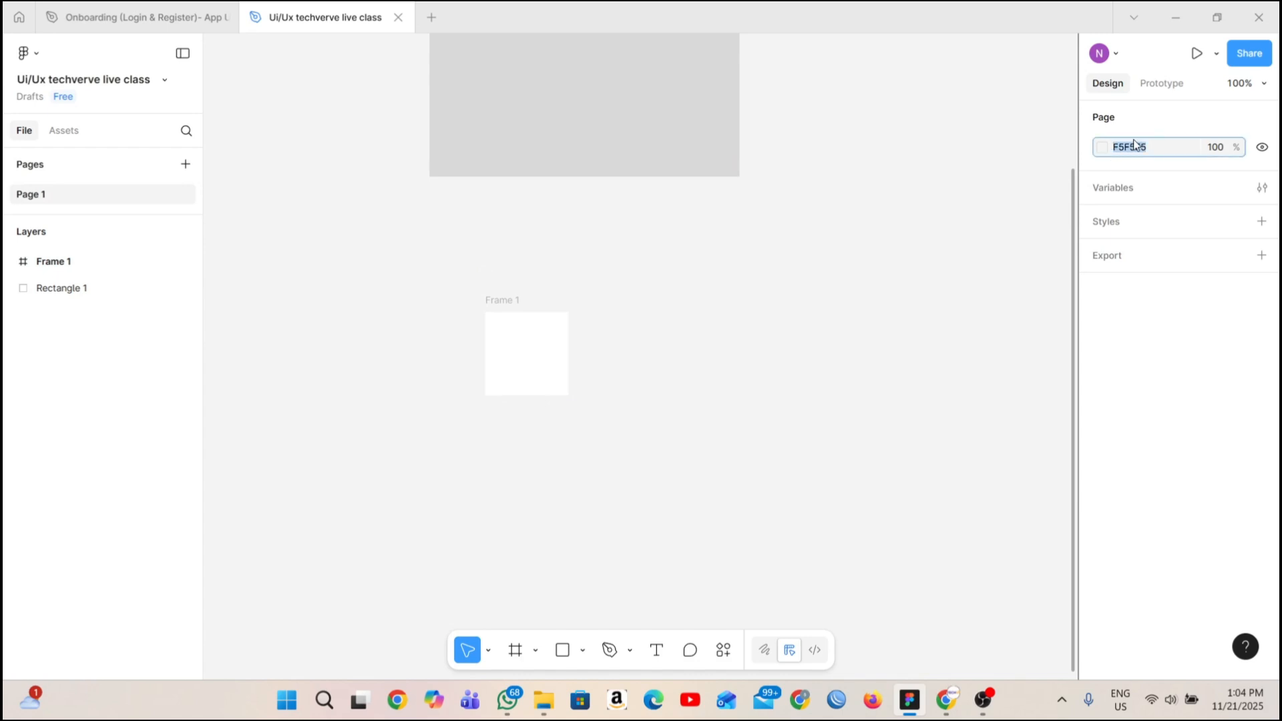
{"action": "type", "text": "1e"}
{"action": "key", "text": "Return"}
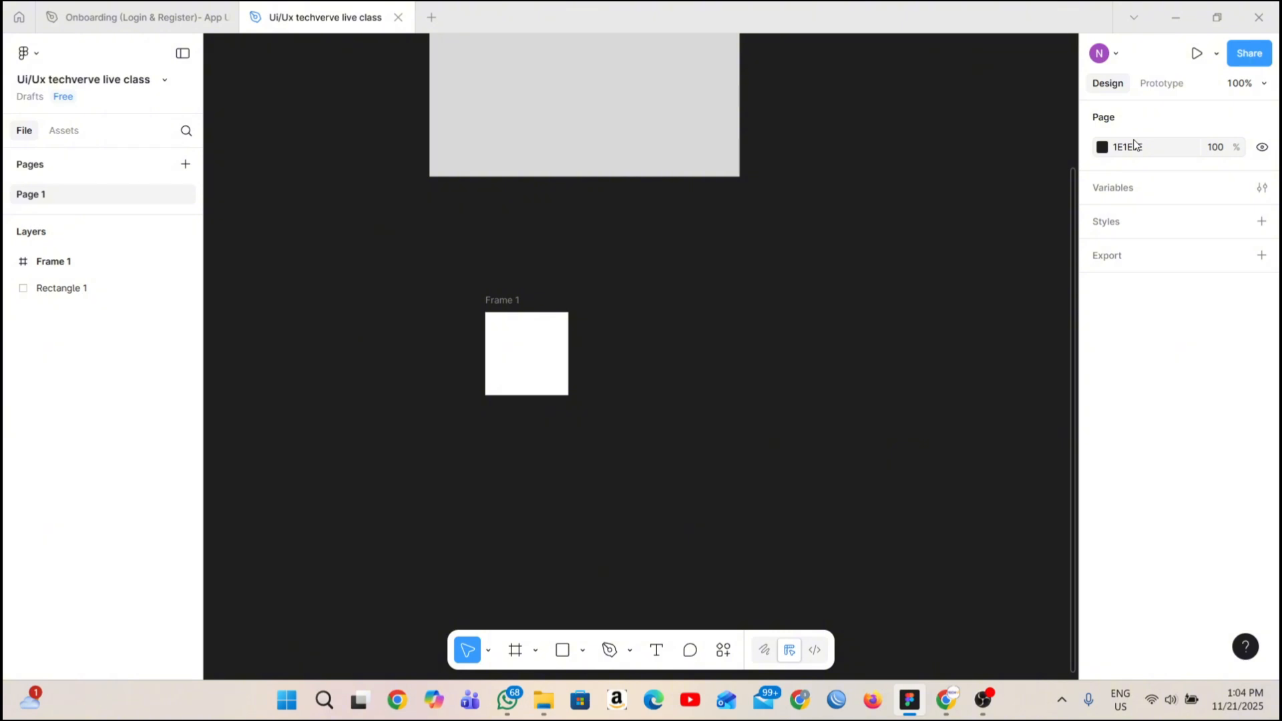
Change the interface theme preference to Dark.
{"action": "left_click", "coordinate": [37, 59]}
{"action": "mouse_move", "coordinate": [133, 317]}
{"action": "scroll", "coordinate": [240, 508], "scroll_direction": "down", "scroll_amount": 1}
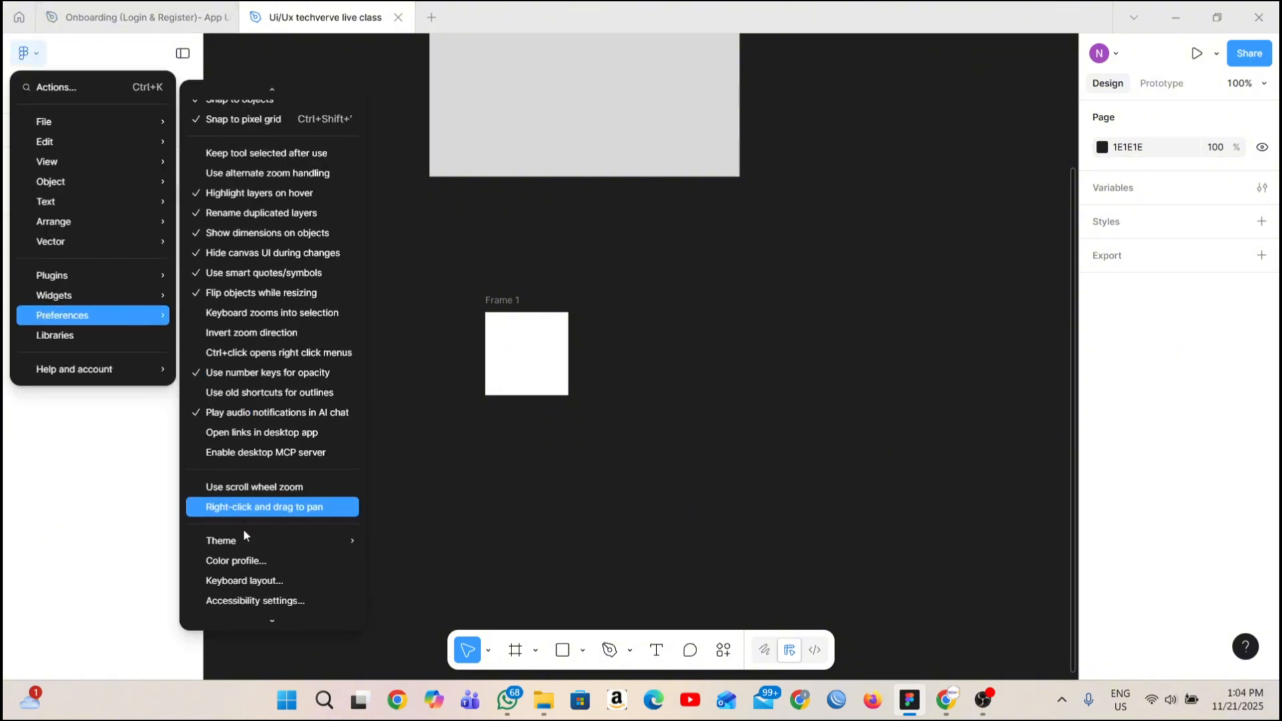
{"action": "mouse_move", "coordinate": [249, 533]}
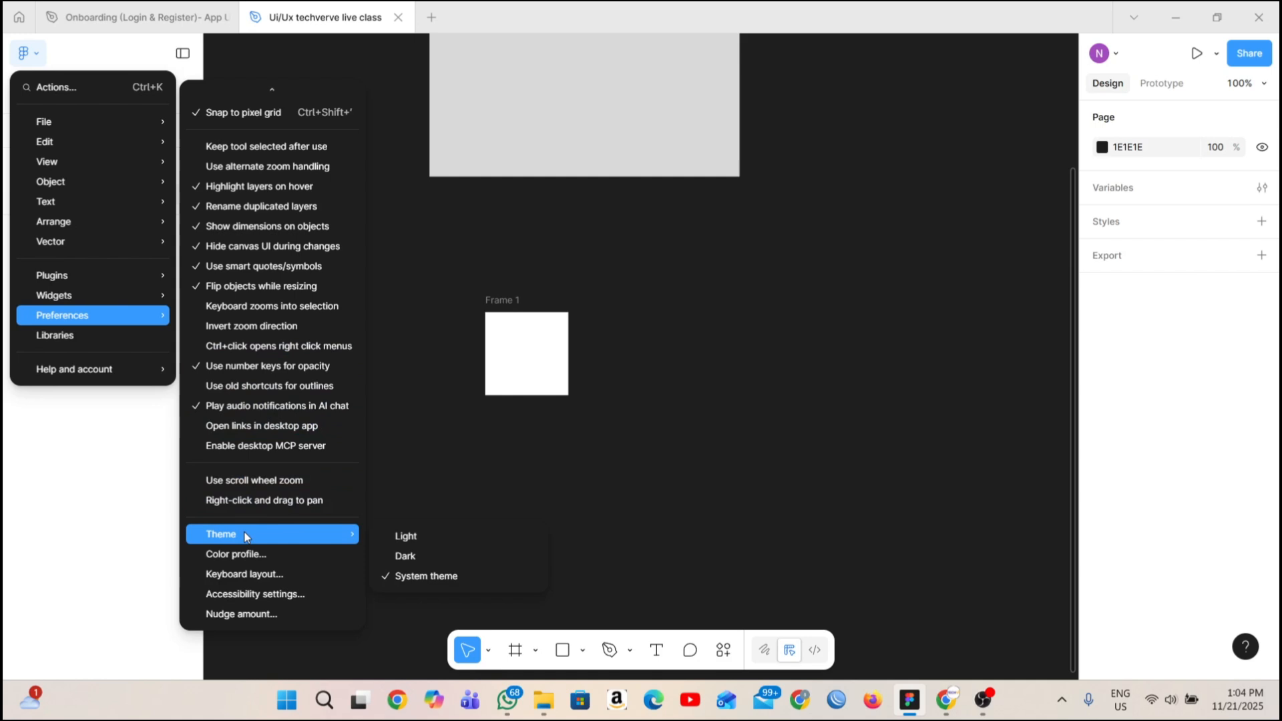
{"action": "left_click", "coordinate": [393, 563]}
Move the large rectangle to about X -187, Y -141, just above the frame.
{"action": "scroll", "coordinate": [348, 204], "scroll_direction": "up", "scroll_amount": 2}
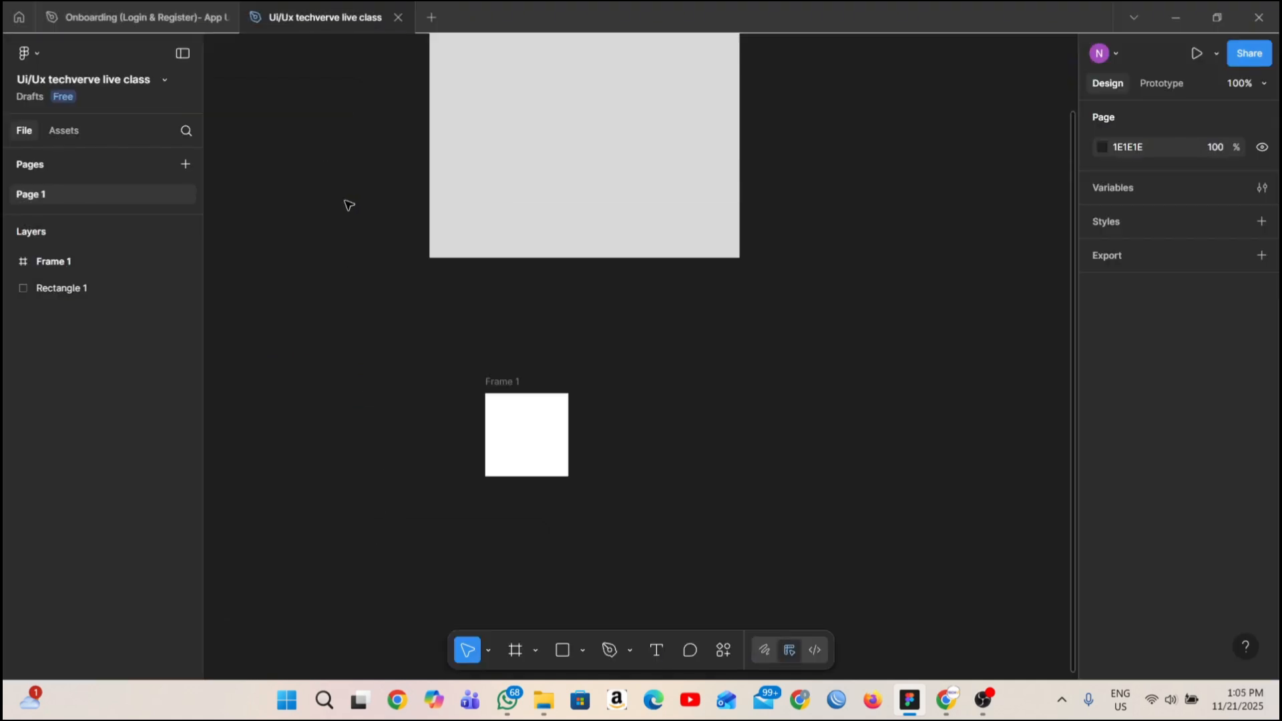
{"action": "scroll", "coordinate": [347, 204], "scroll_direction": "up", "scroll_amount": 2}
{"action": "left_click_drag", "start_coordinate": [552, 189], "coordinate": [592, 223]}
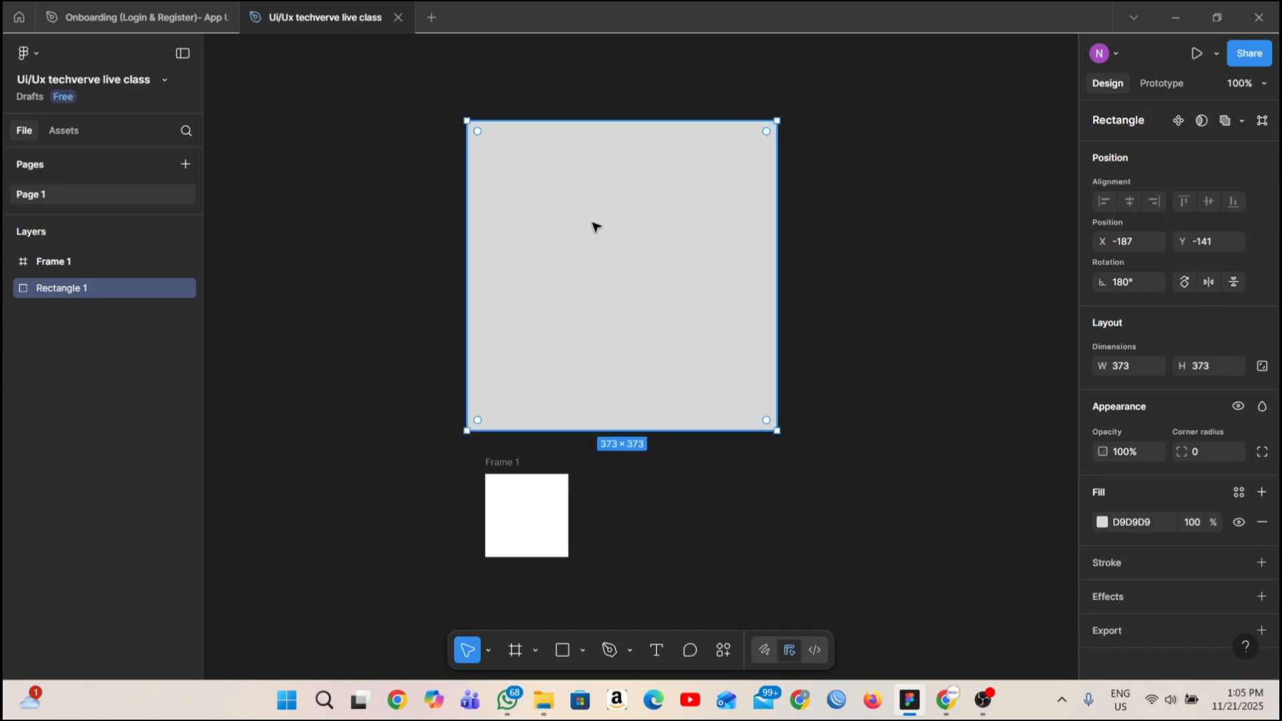
Review the main menu's File, Plugins, Arrange and Preferences options, including the theme choices, and close it without changes.
{"action": "left_click", "coordinate": [37, 60]}
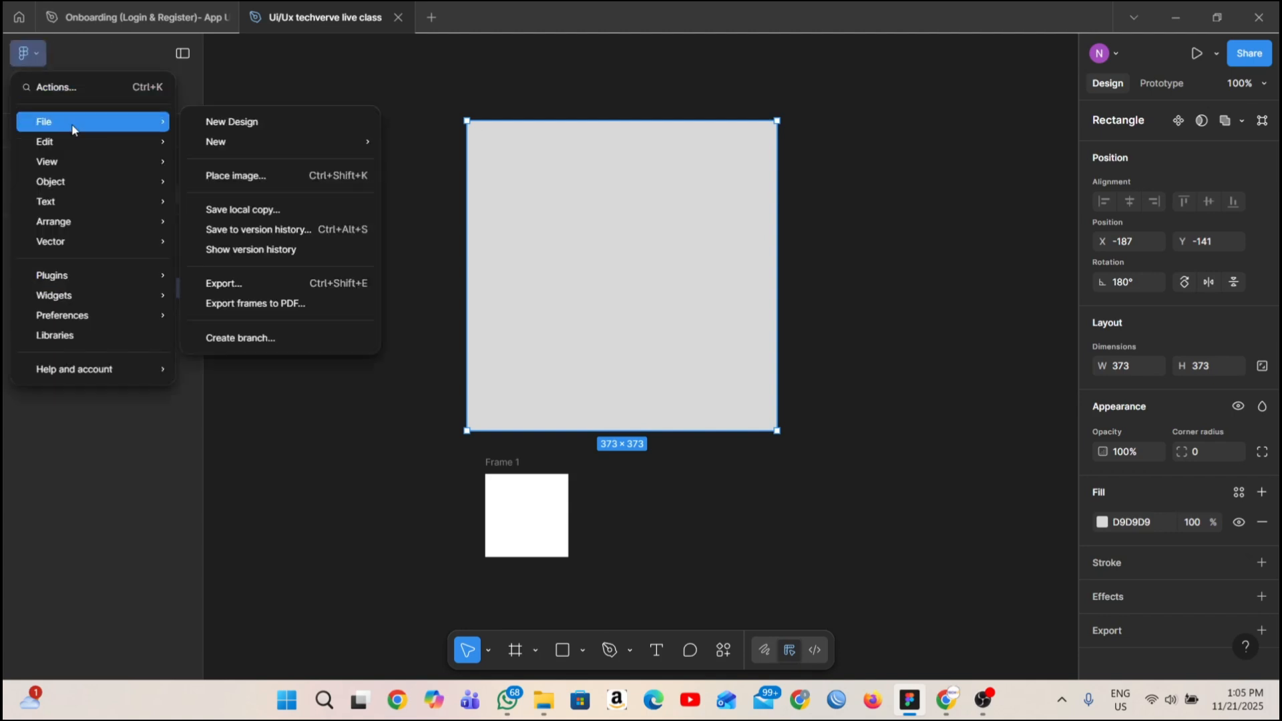
{"action": "mouse_move", "coordinate": [93, 141]}
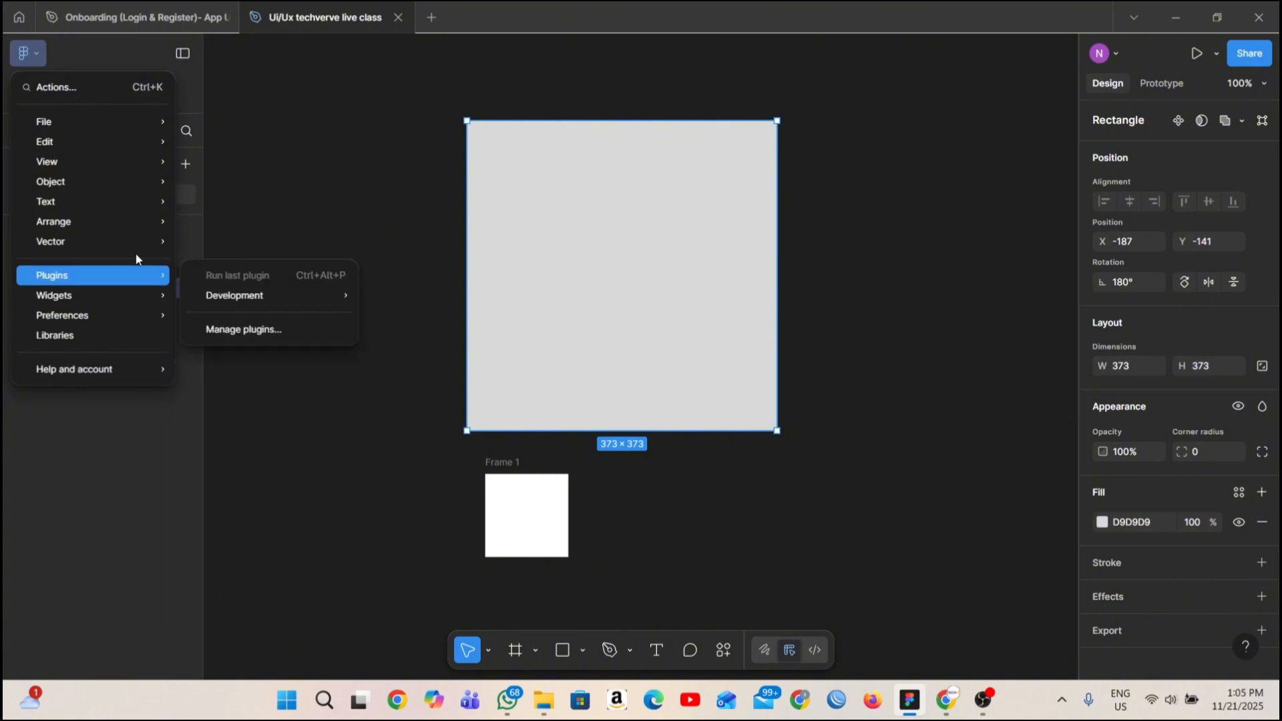
{"action": "mouse_move", "coordinate": [136, 245]}
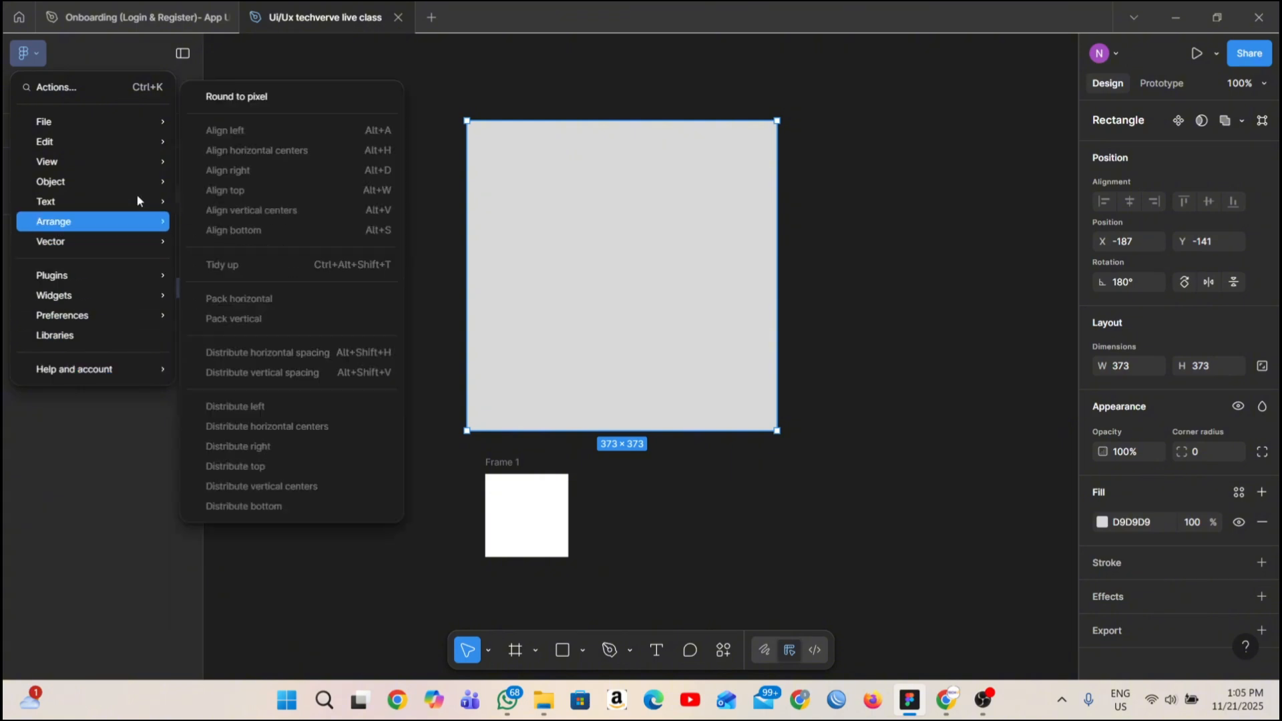
{"action": "mouse_move", "coordinate": [161, 320]}
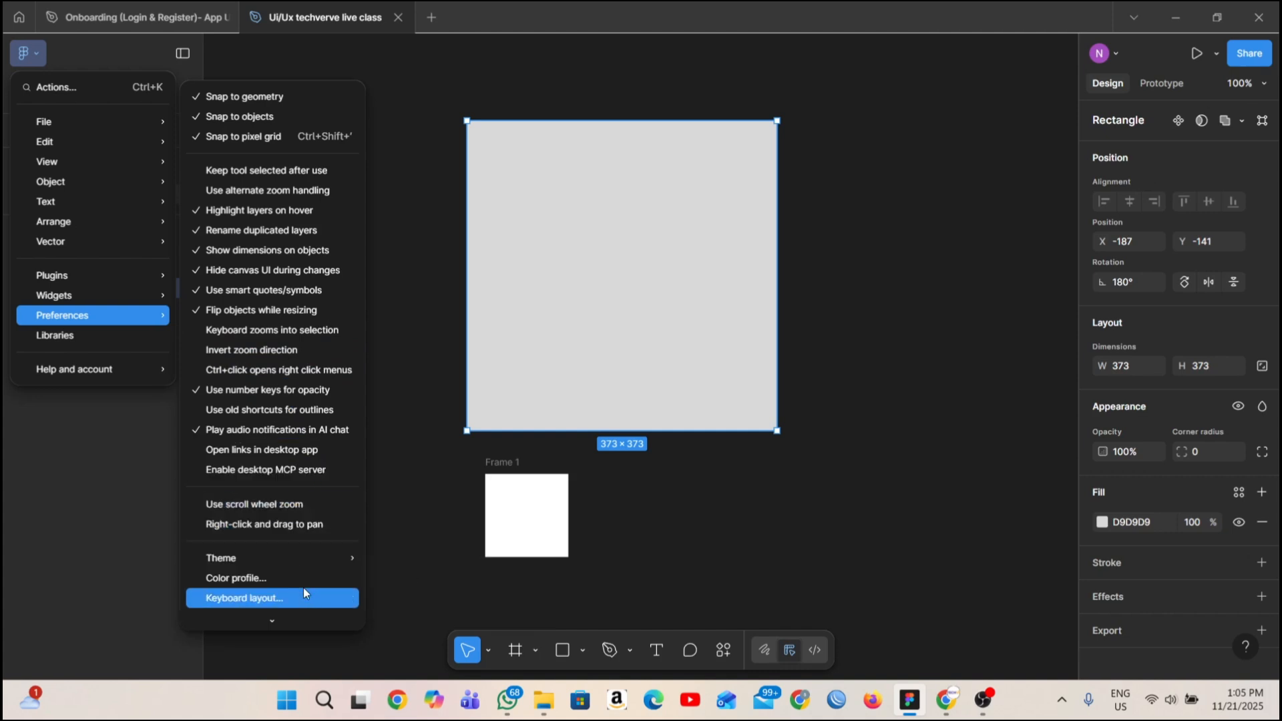
{"action": "mouse_move", "coordinate": [305, 560]}
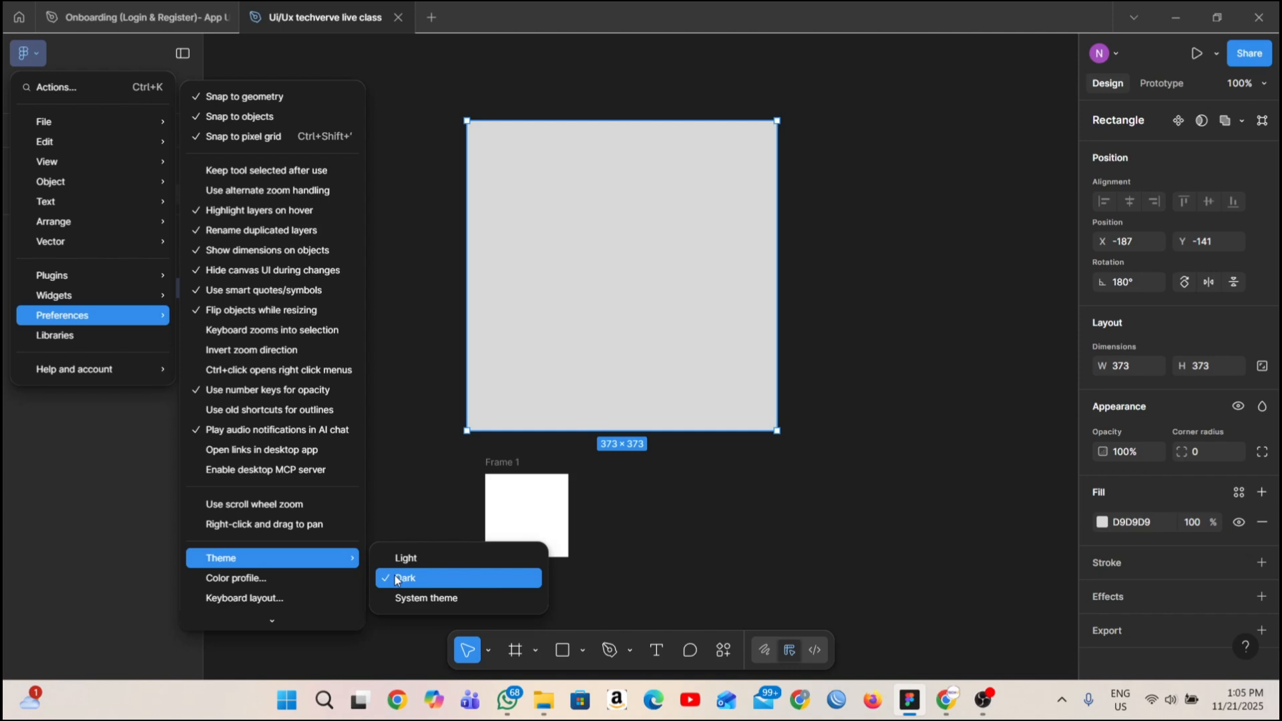
{"action": "left_click", "coordinate": [685, 585]}
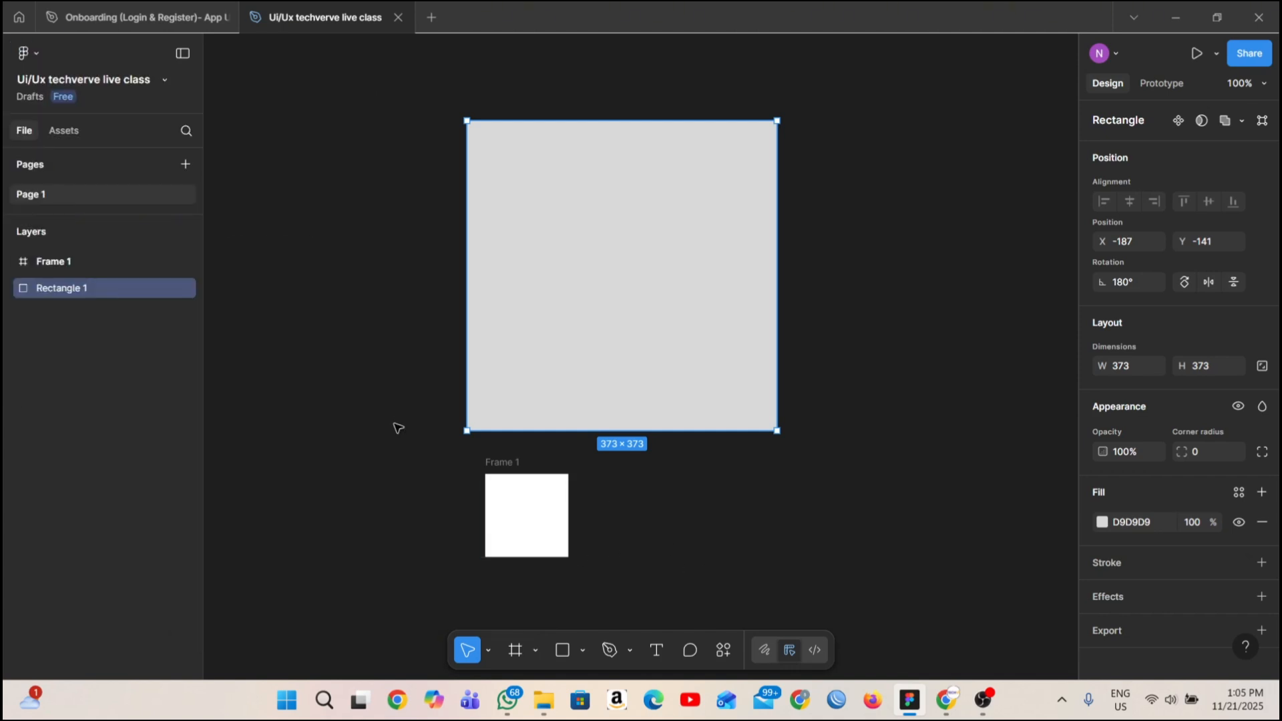
Shift the rectangle up slightly to about Y -148 and select the white frame below it.
{"action": "scroll", "coordinate": [454, 509], "scroll_direction": "up", "scroll_amount": 1}
{"action": "scroll", "coordinate": [481, 492], "scroll_direction": "down", "scroll_amount": 1}
{"action": "left_click_drag", "start_coordinate": [699, 336], "coordinate": [700, 365]}
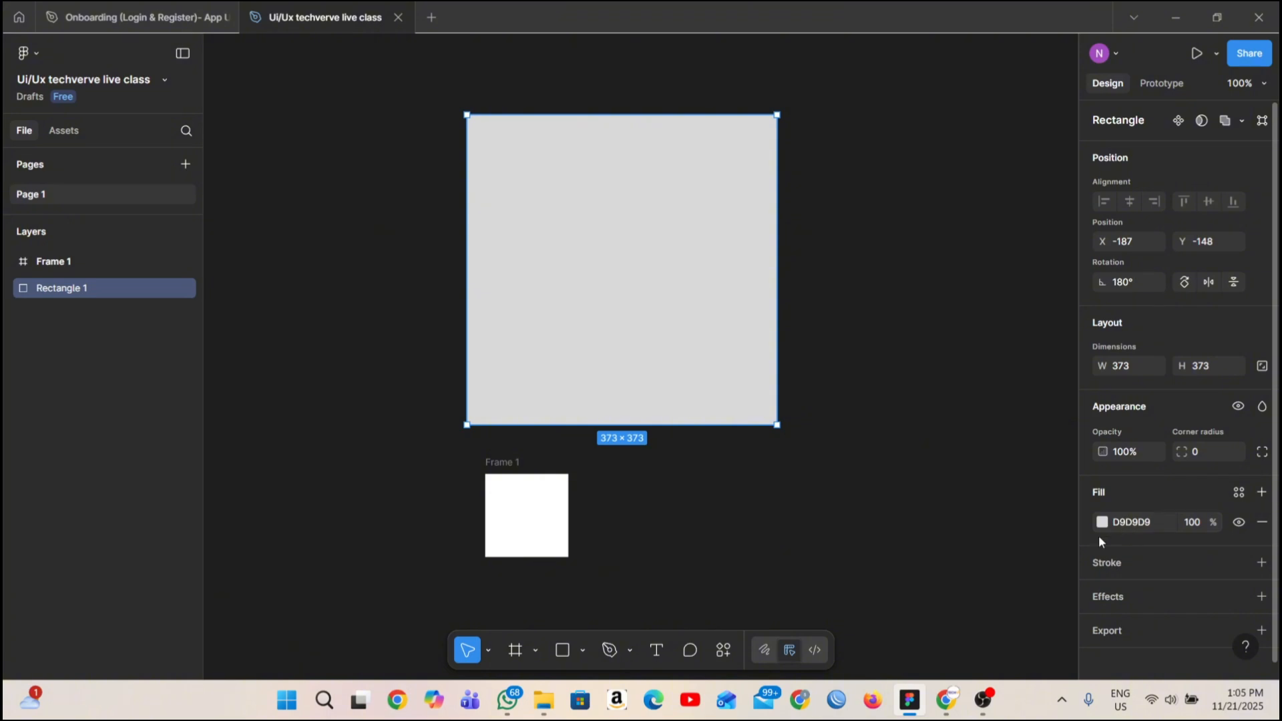
{"action": "left_click", "coordinate": [504, 518]}
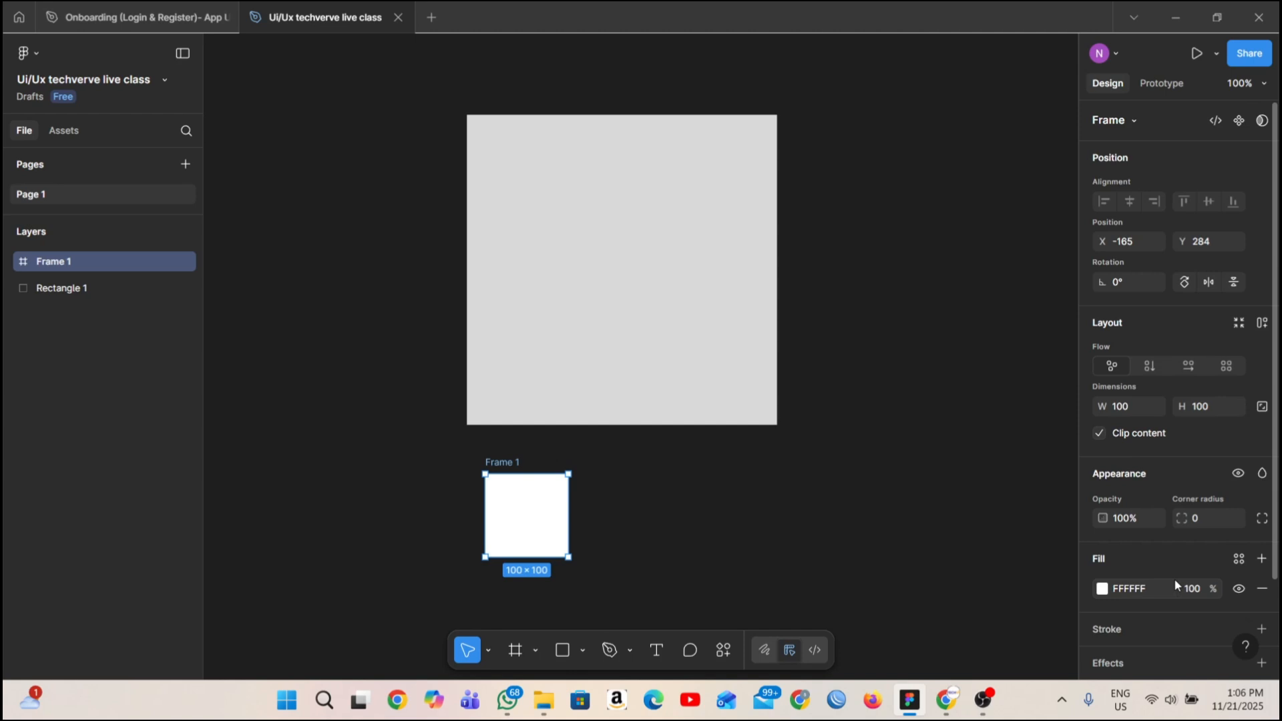
Draw a section about 328 × 274 to the right of the small white frame, around X 57, Y 279, and select it.
{"action": "left_click", "coordinate": [536, 650]}
{"action": "left_click", "coordinate": [595, 596]}
{"action": "scroll", "coordinate": [696, 487], "scroll_direction": "down", "scroll_amount": 5}
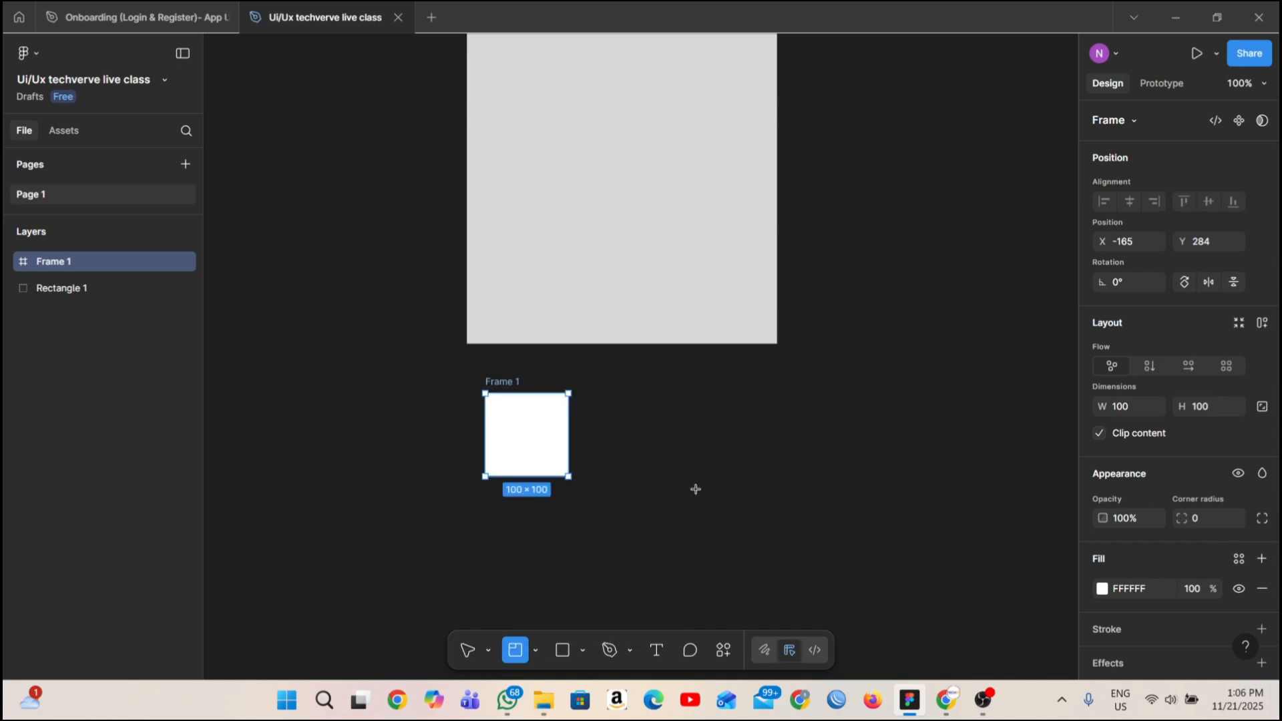
{"action": "mouse_move", "coordinate": [694, 341]}
{"action": "left_mouse_down"}
{"action": "mouse_move", "coordinate": [908, 518]}
{"action": "mouse_move", "coordinate": [968, 521]}
{"action": "mouse_move", "coordinate": [967, 570]}
{"action": "left_mouse_up"}
{"action": "left_click_drag", "start_coordinate": [903, 499], "coordinate": [879, 466]}
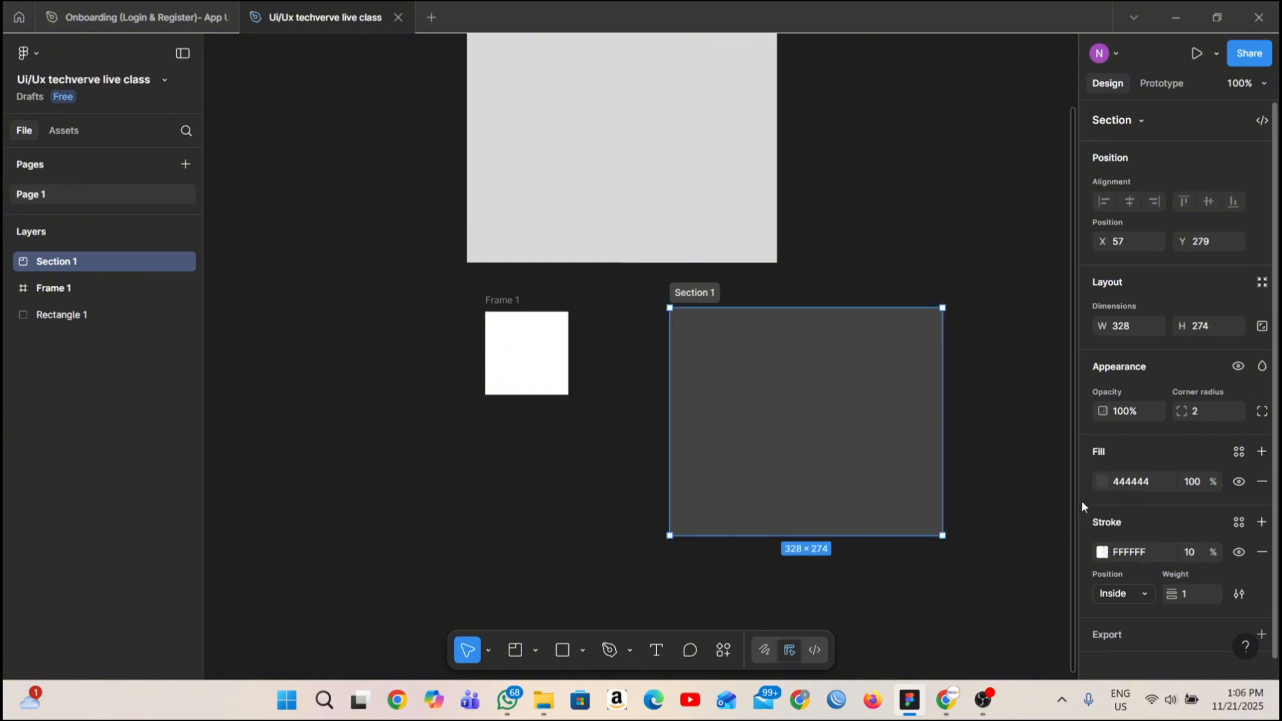
{"action": "left_click", "coordinate": [991, 474]}
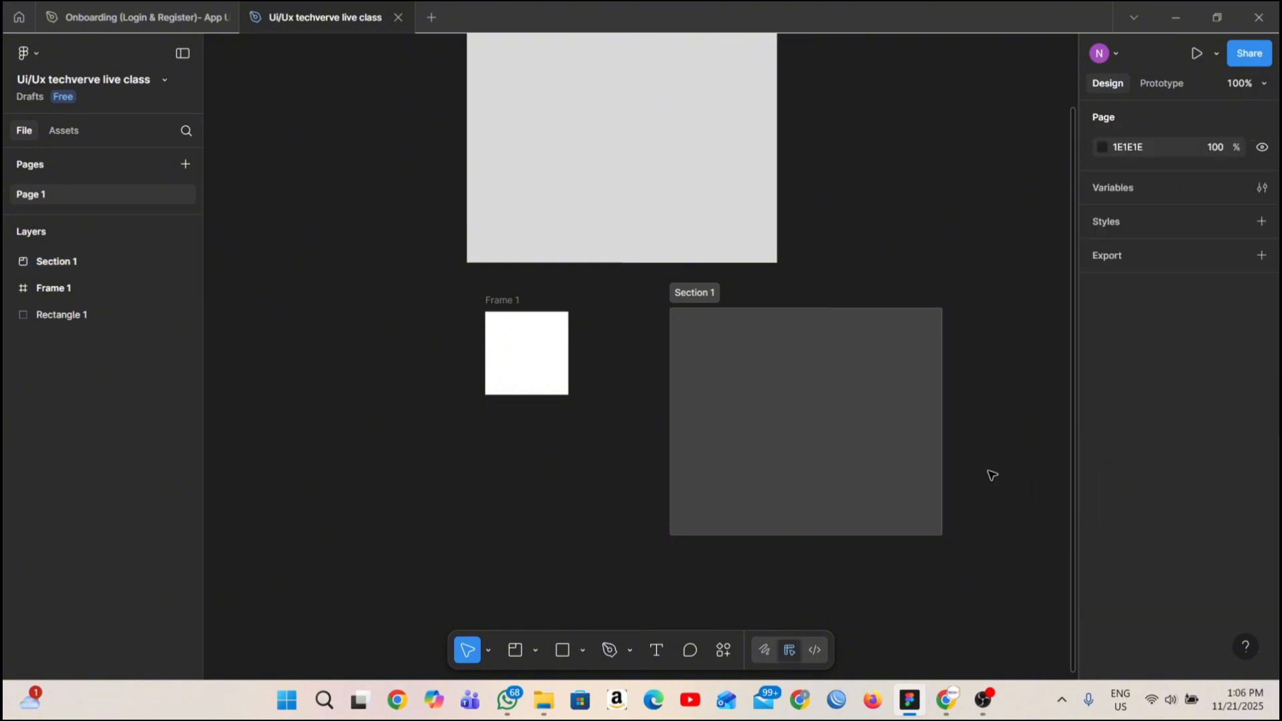
{"action": "left_click", "coordinate": [864, 455]}
{"action": "scroll", "coordinate": [763, 367], "scroll_direction": "down", "scroll_amount": 3}
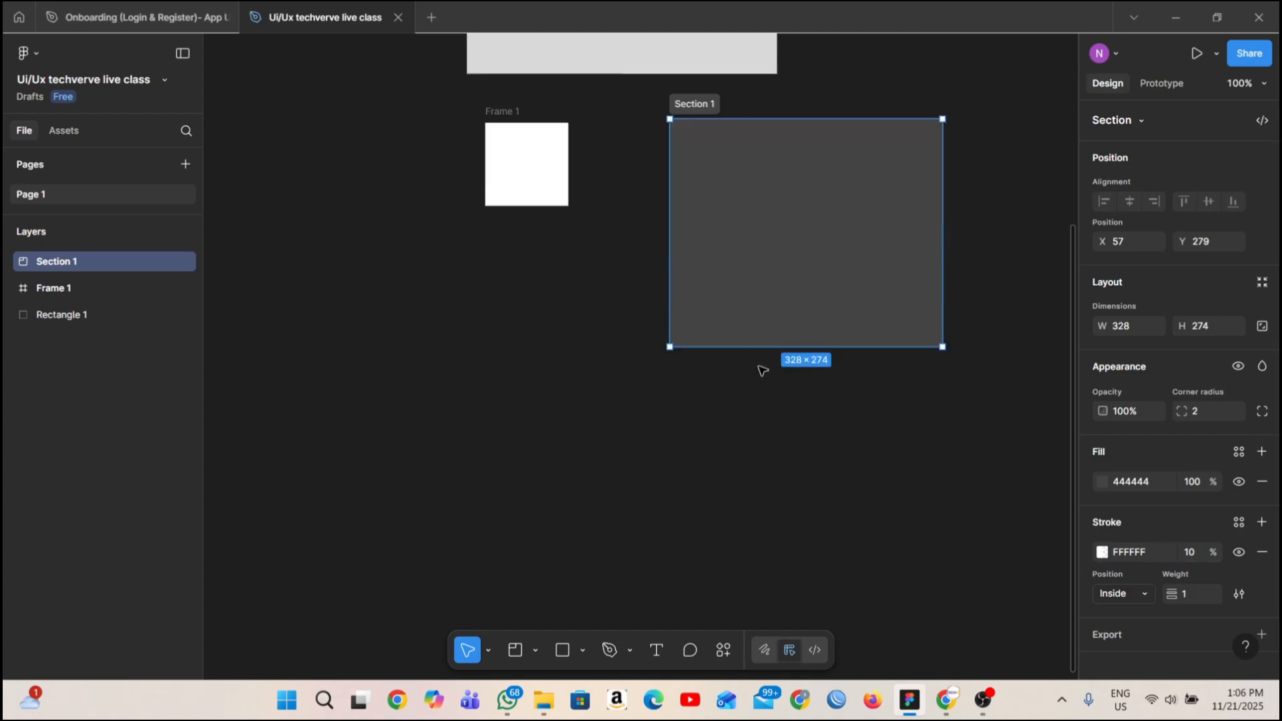
Move the small white frame into the section and duplicate it three times to form a two-by-two arrangement.
{"action": "scroll", "coordinate": [763, 367], "scroll_direction": "up", "scroll_amount": 1}
{"action": "left_click_drag", "start_coordinate": [527, 221], "coordinate": [744, 240]}
{"action": "left_click_drag", "start_coordinate": [726, 236], "coordinate": [735, 359]}
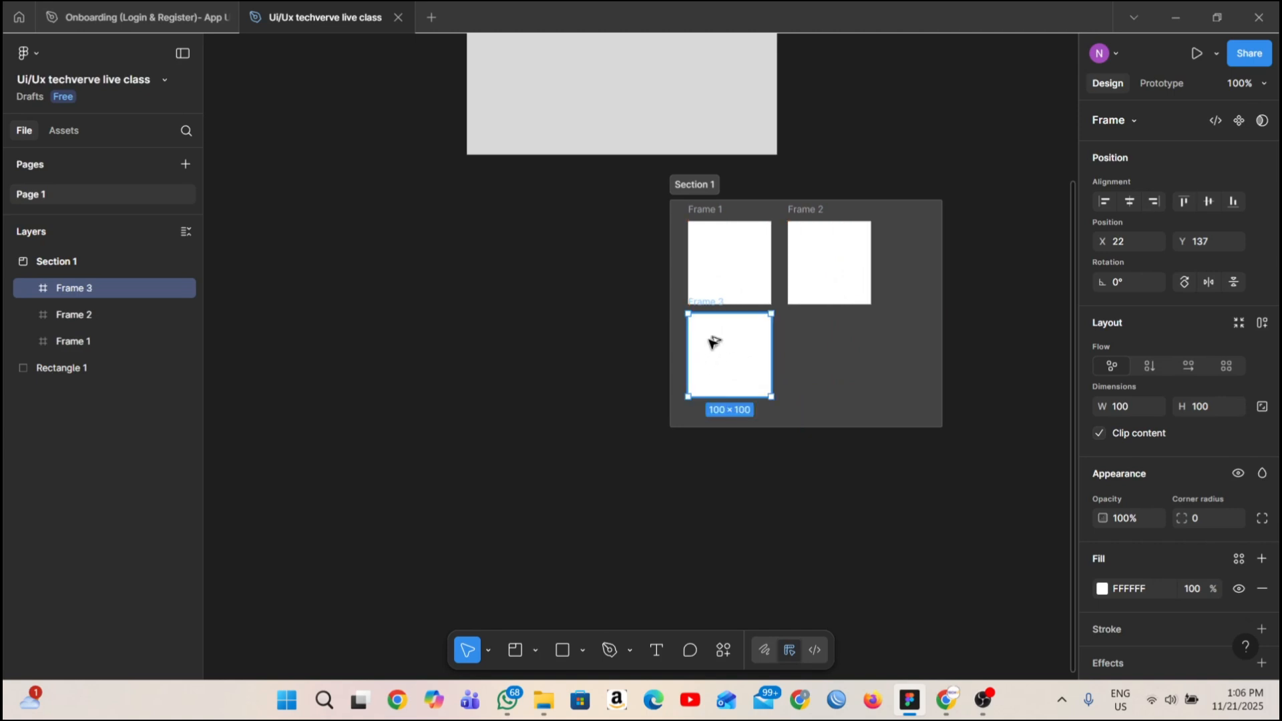
{"action": "left_click_drag", "start_coordinate": [710, 343], "coordinate": [811, 350]}
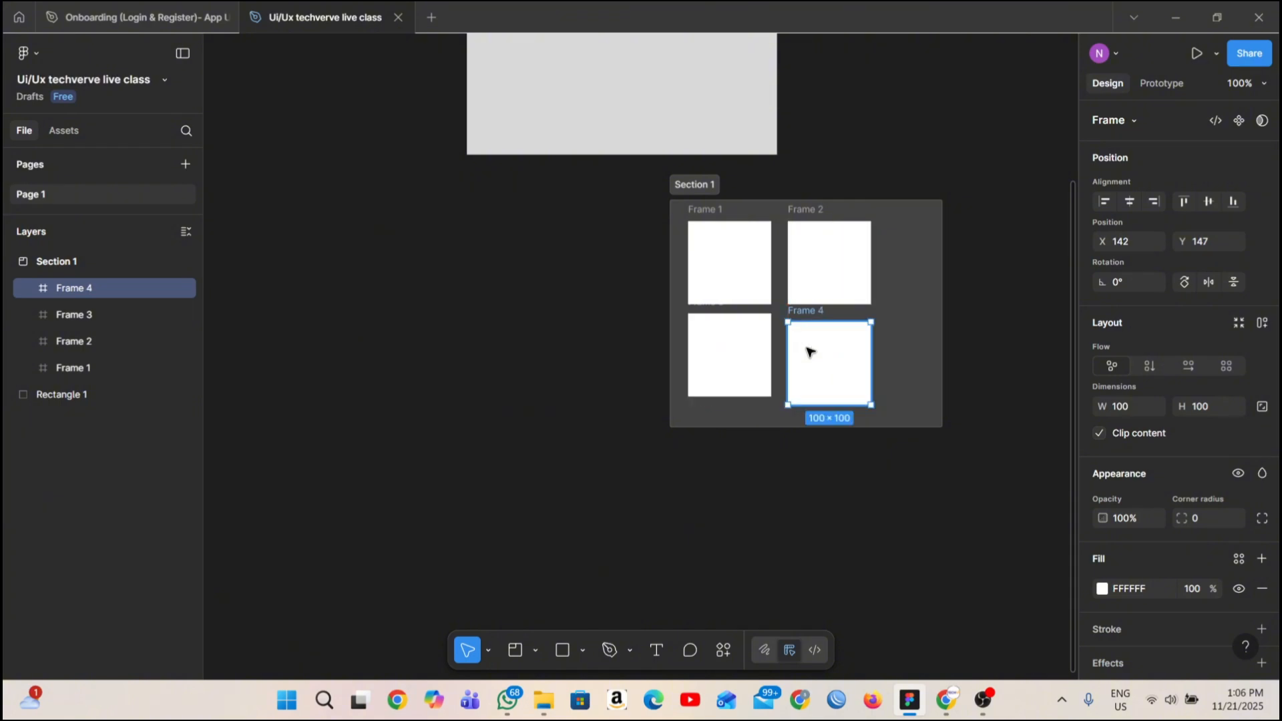
Move the section with its four frames to the left of the large rectangle, at about X -547, Y -116.
{"action": "scroll", "coordinate": [700, 400], "scroll_direction": "down", "scroll_amount": 1}
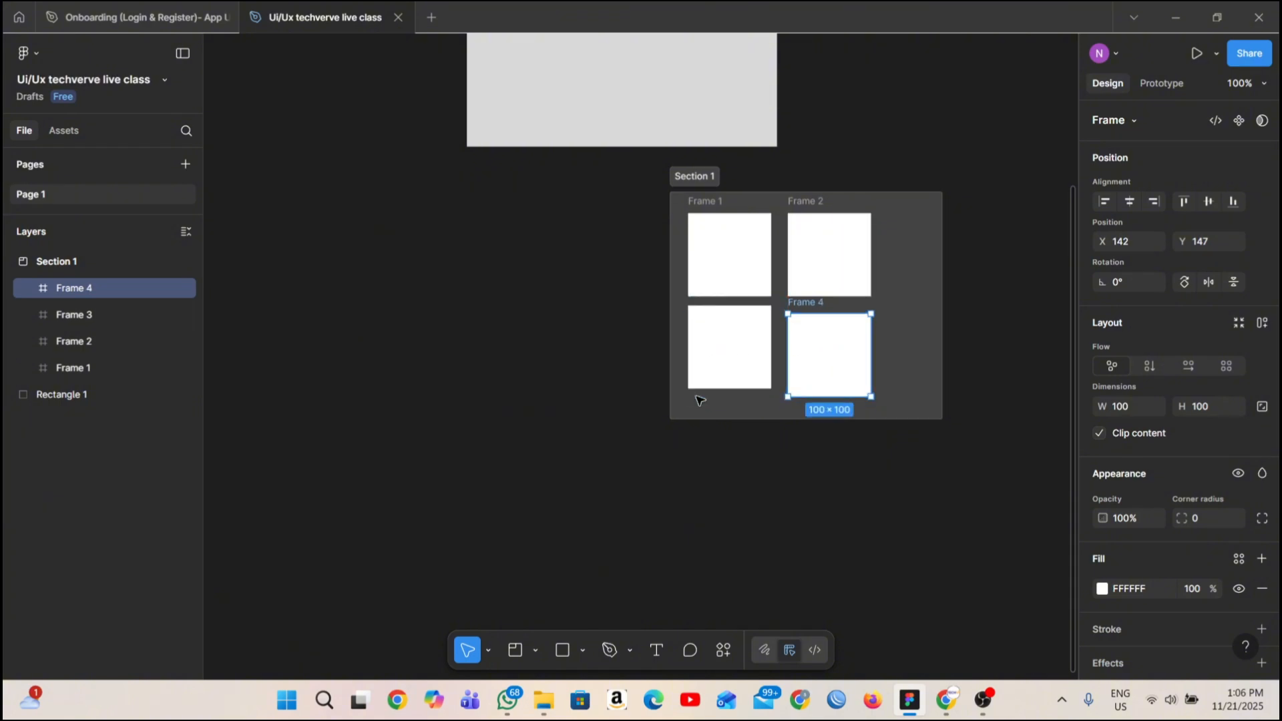
{"action": "left_click", "coordinate": [678, 206]}
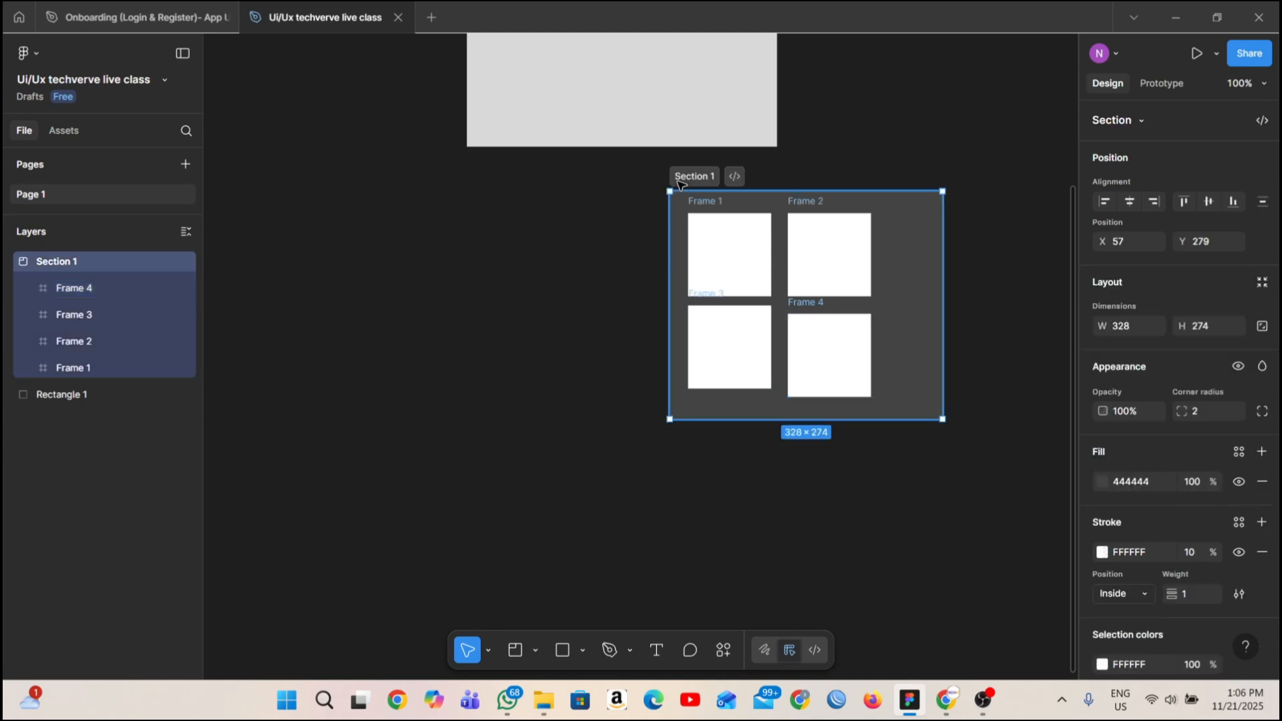
{"action": "left_click", "coordinate": [641, 289]}
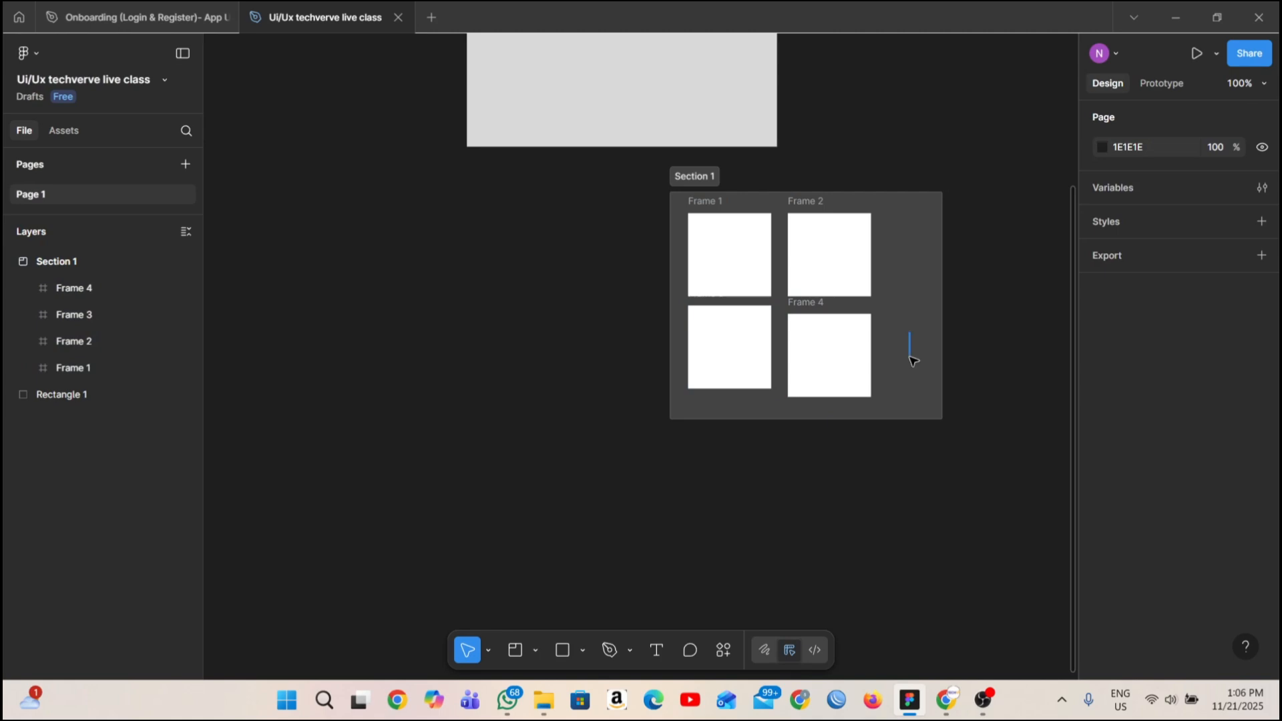
{"action": "left_click", "coordinate": [713, 181]}
{"action": "left_click_drag", "start_coordinate": [713, 181], "coordinate": [409, 77]}
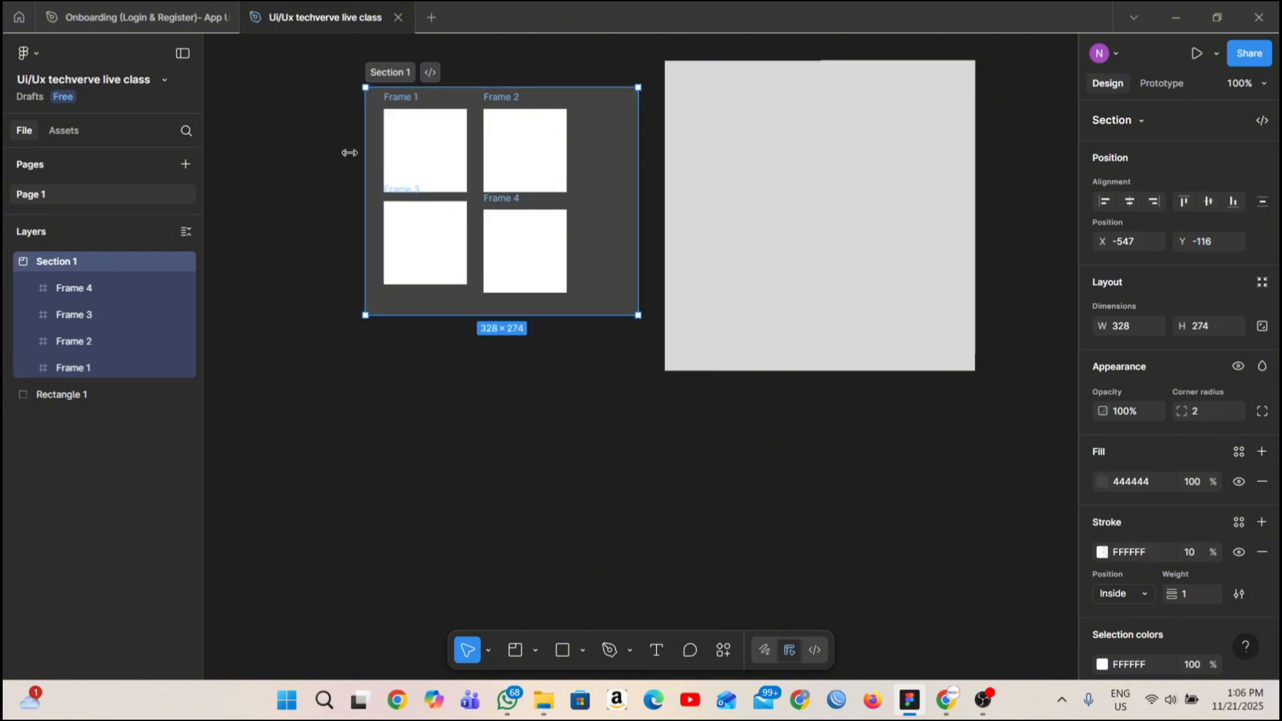
{"action": "left_click", "coordinate": [372, 391]}
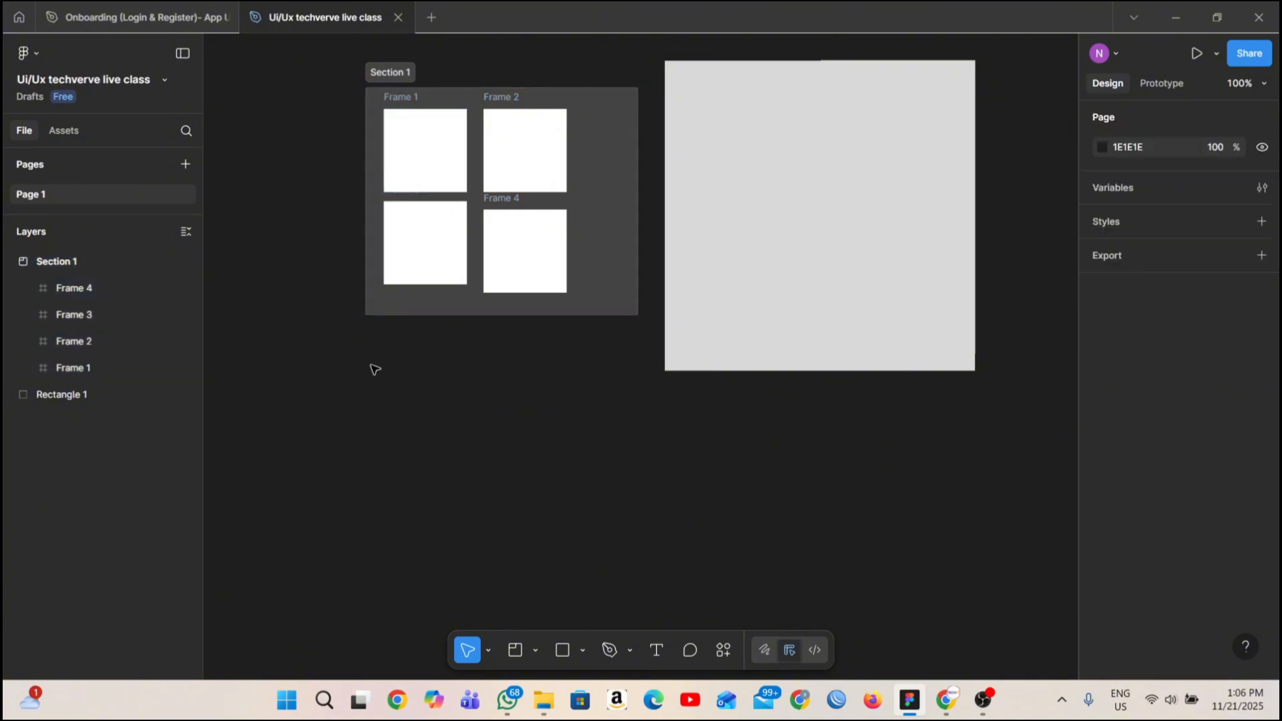
Undo the section's move and clear the selection.
{"action": "key", "text": "ctrl+z"}
{"action": "key", "text": "ctrl+z"}
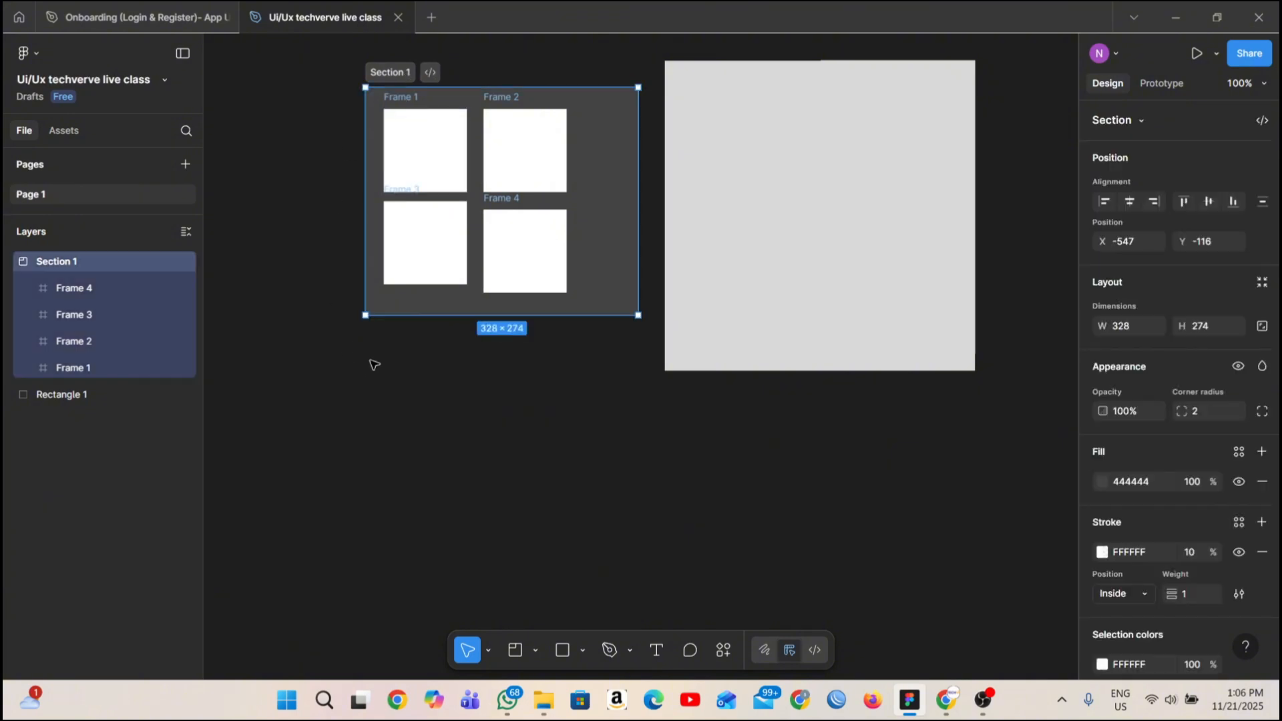
{"action": "left_click", "coordinate": [665, 418]}
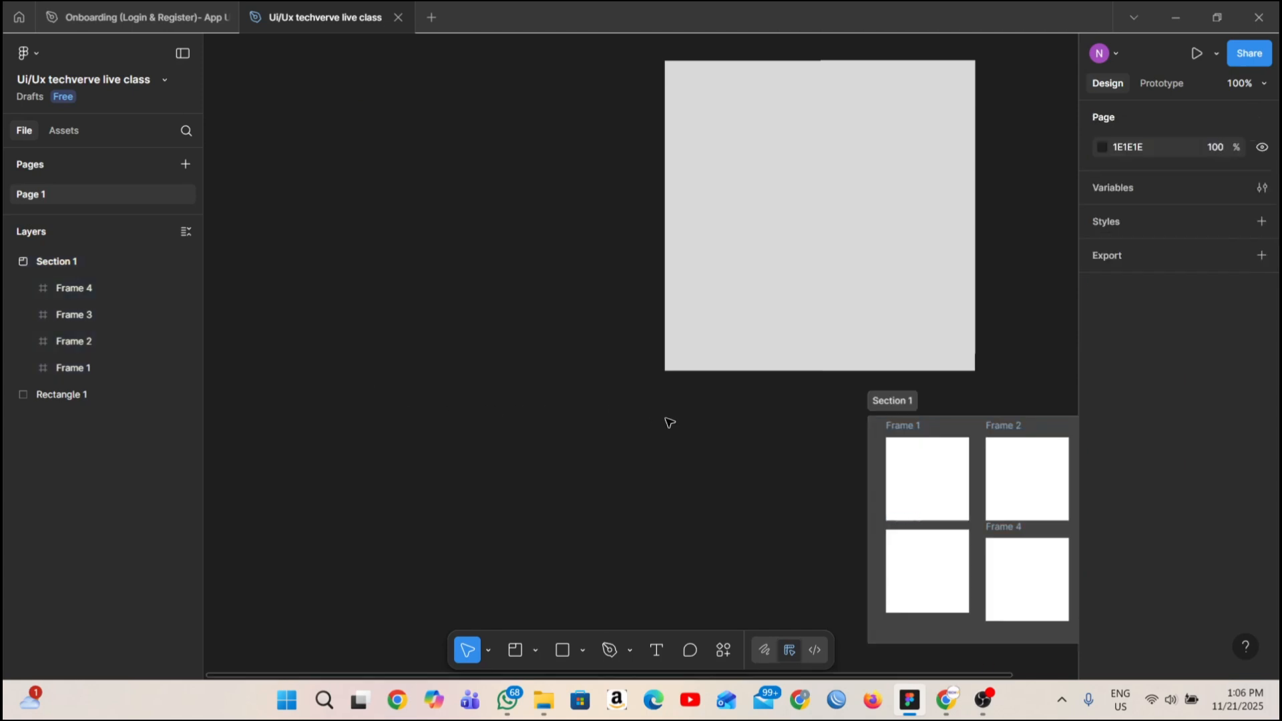
Move the section with its frames to the large rectangle's left side, at about X -549, Y -98, and deselect it.
{"action": "scroll", "coordinate": [670, 419], "scroll_direction": "right", "scroll_amount": 5}
{"action": "scroll", "coordinate": [675, 410], "scroll_direction": "left", "scroll_amount": 2}
{"action": "left_click", "coordinate": [637, 403]}
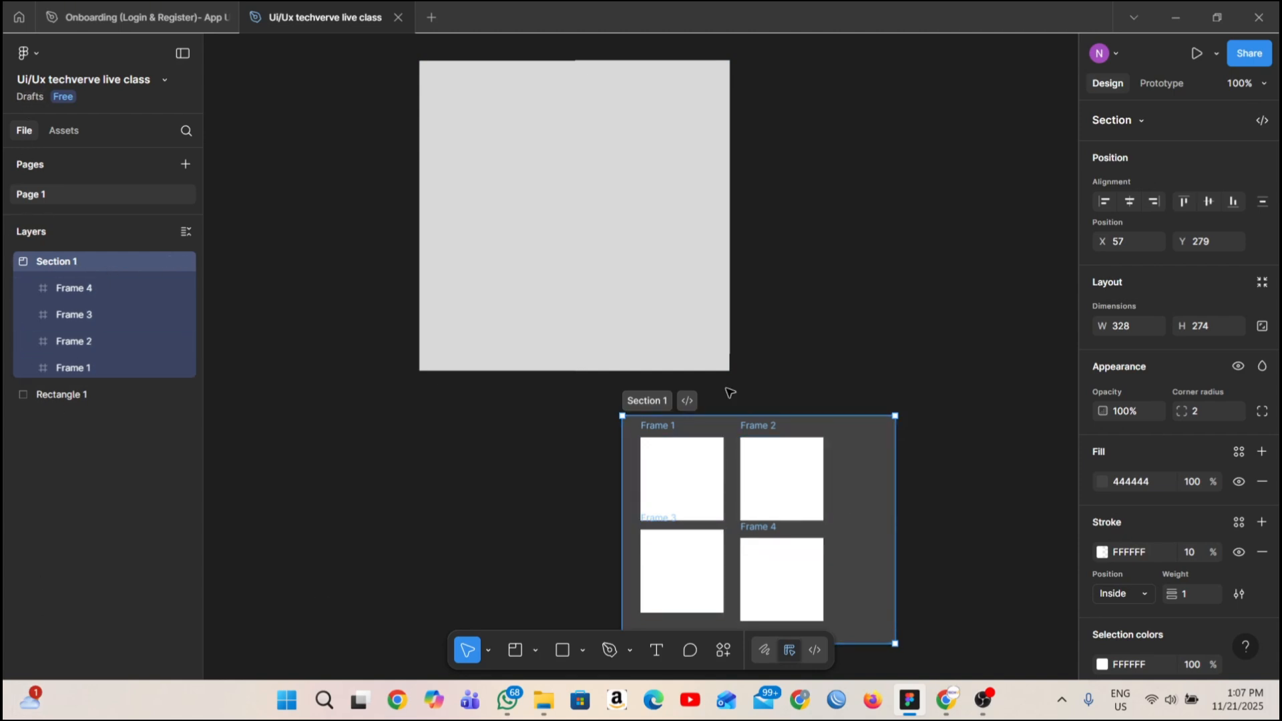
{"action": "left_click_drag", "start_coordinate": [628, 401], "coordinate": [426, 84]}
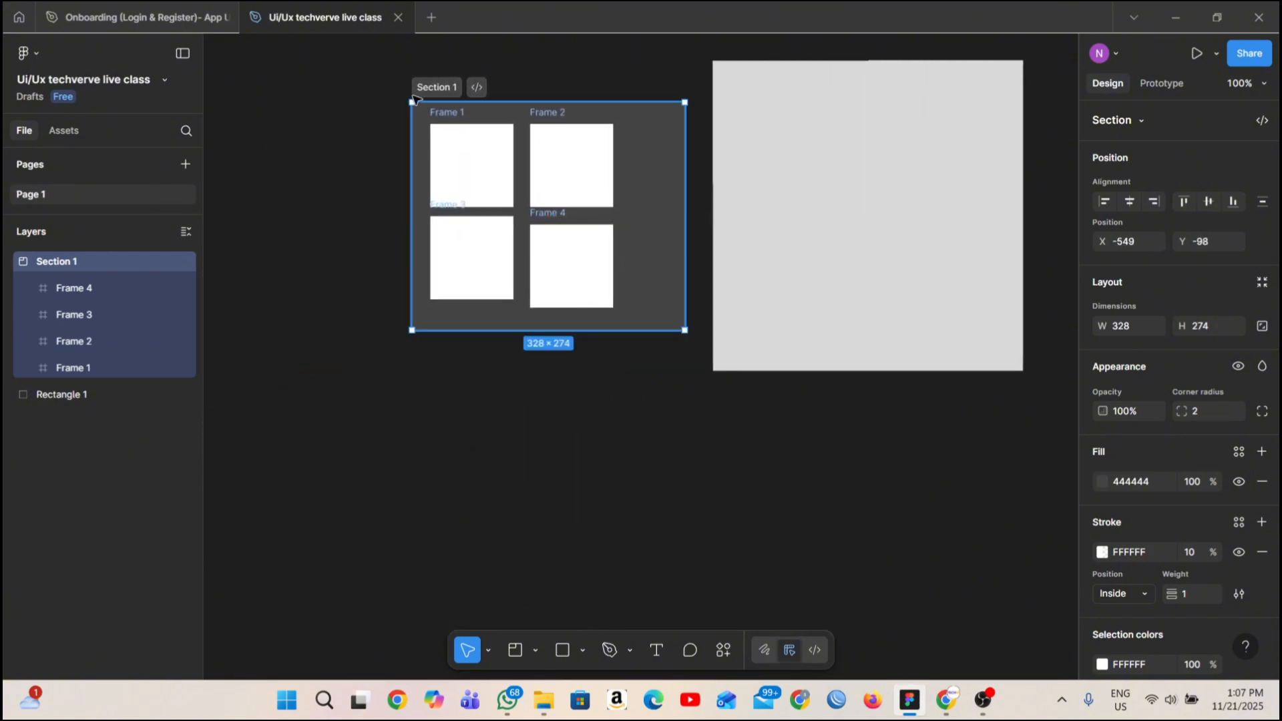
{"action": "left_click", "coordinate": [507, 392]}
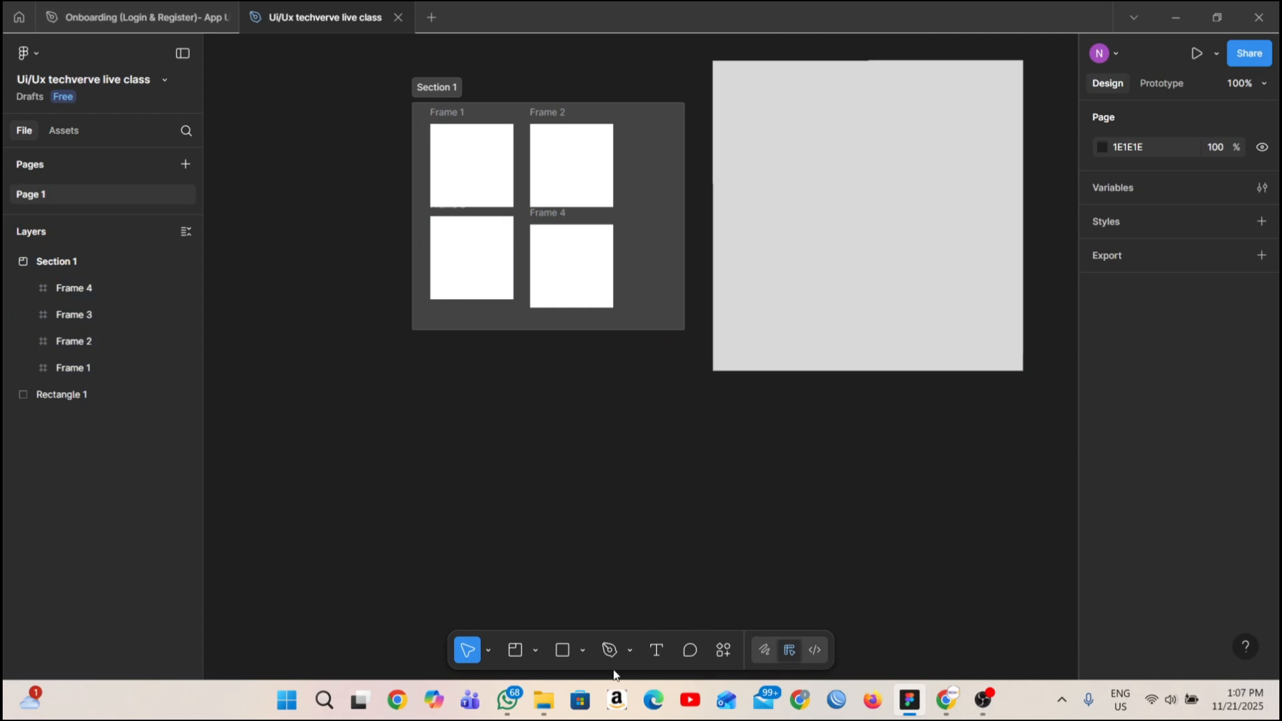
Review the available shape tools and the Pen and Pencil drawing tools without choosing any of them.
{"action": "left_click", "coordinate": [582, 650]}
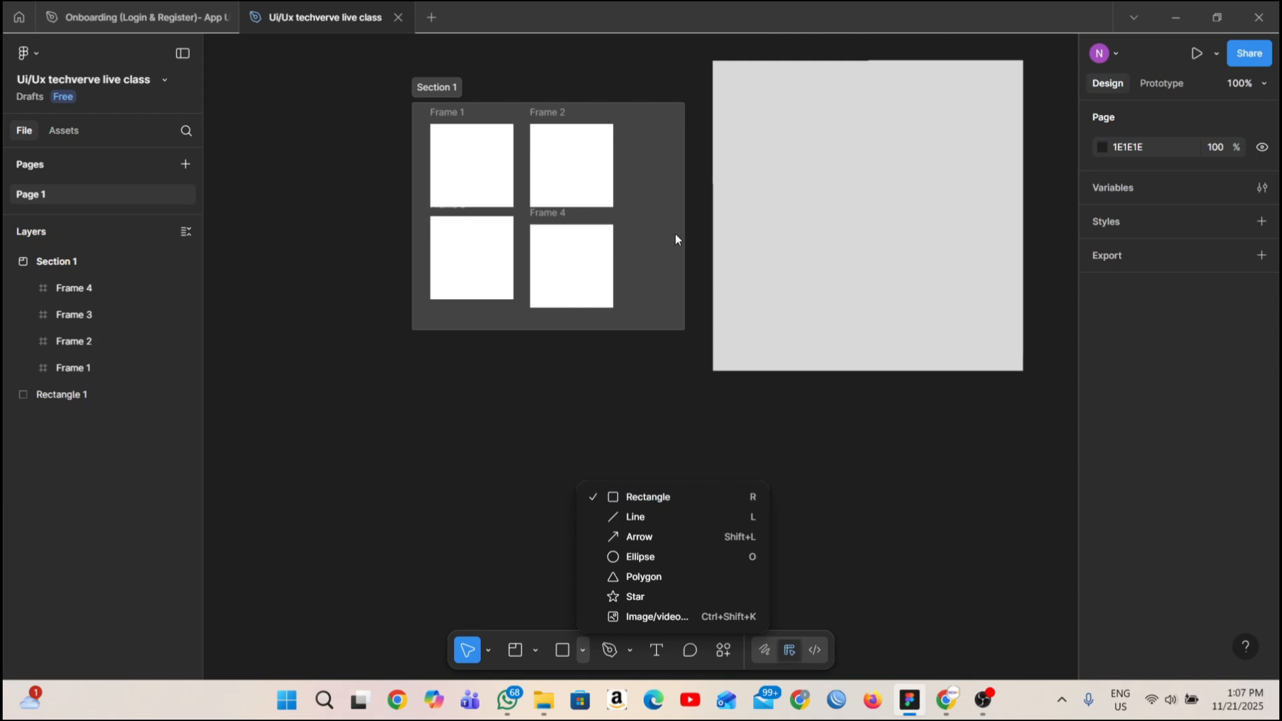
{"action": "left_click", "coordinate": [792, 479]}
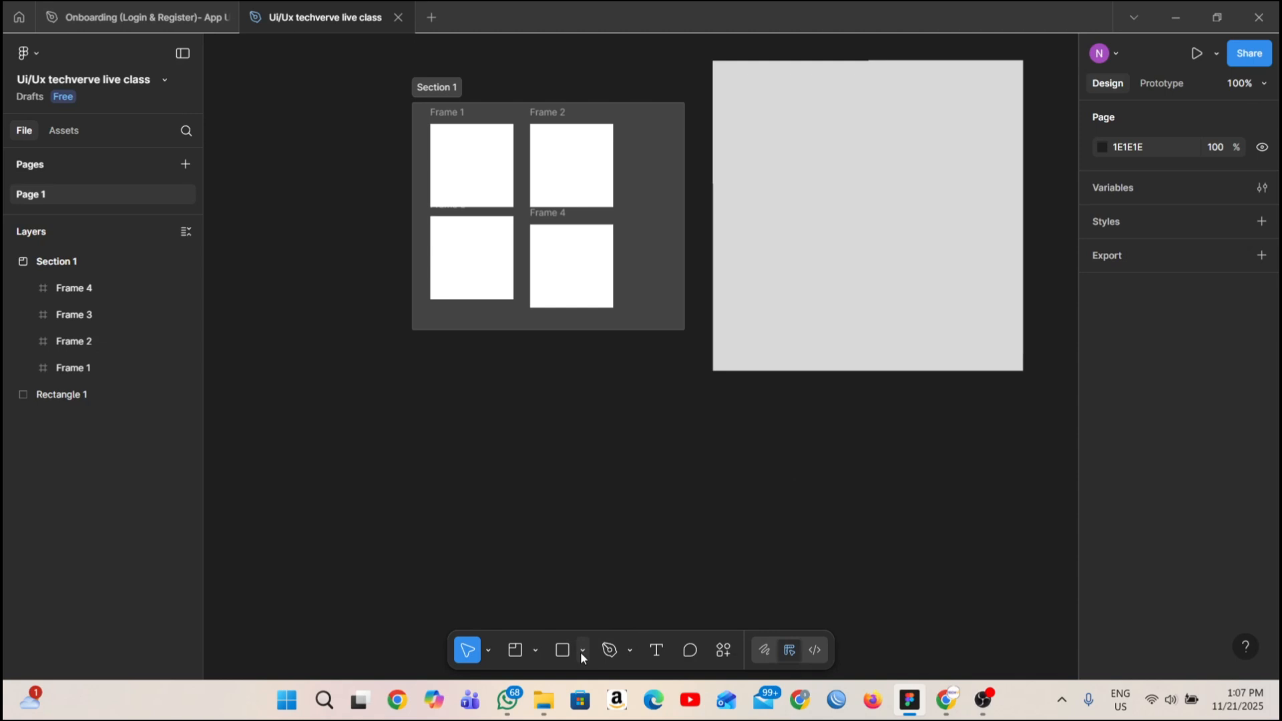
{"action": "left_click", "coordinate": [635, 643]}
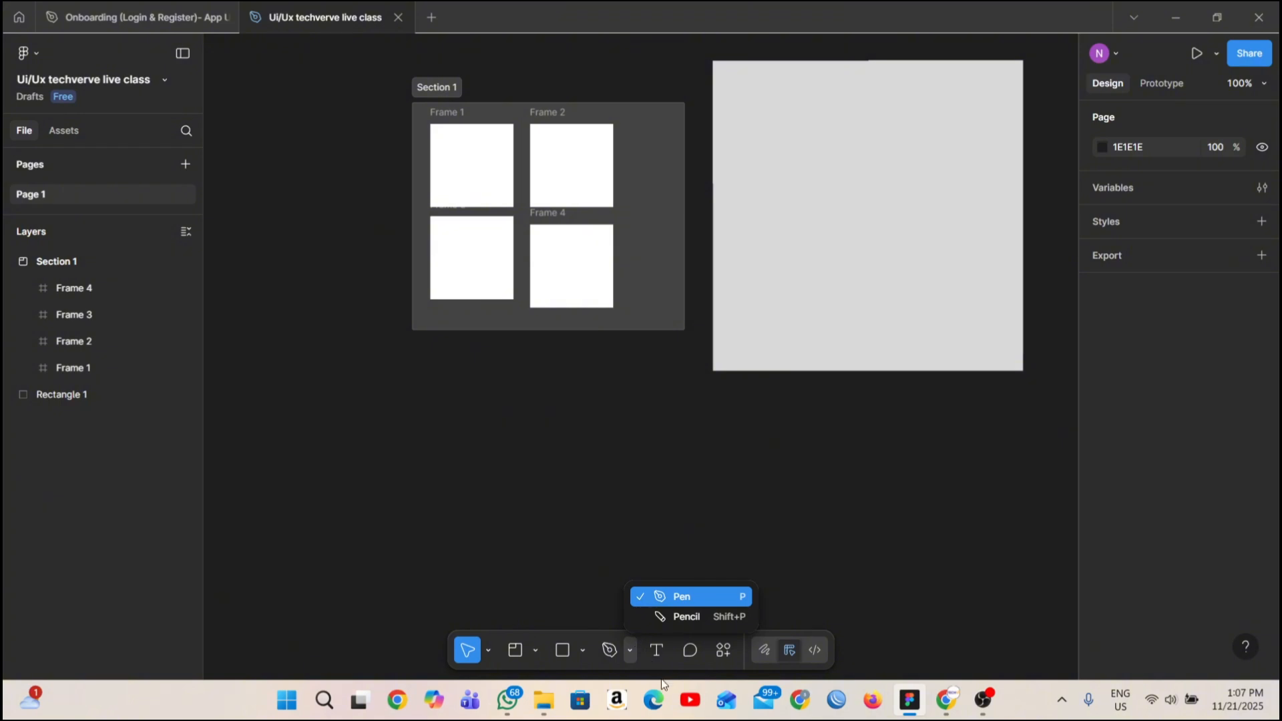
{"action": "left_click", "coordinate": [665, 650]}
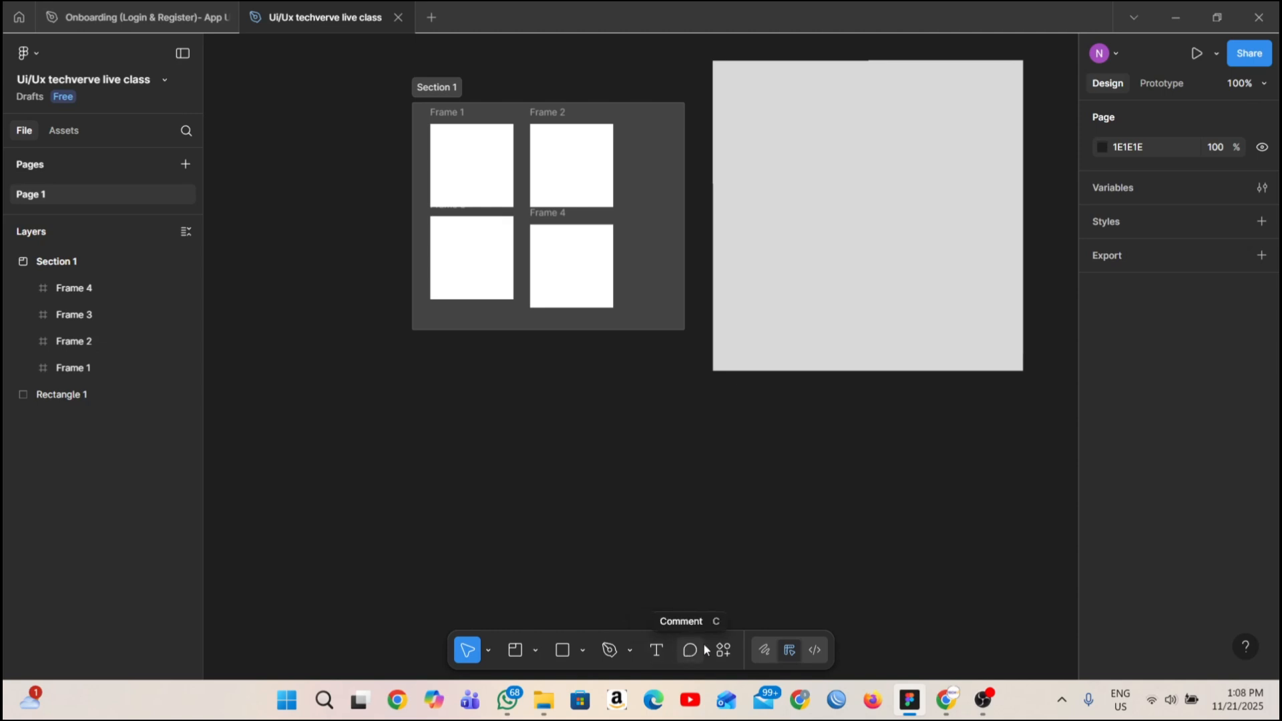
{"action": "left_click", "coordinate": [612, 288]}
{"action": "scroll", "coordinate": [607, 281], "scroll_direction": "down", "scroll_amount": 4}
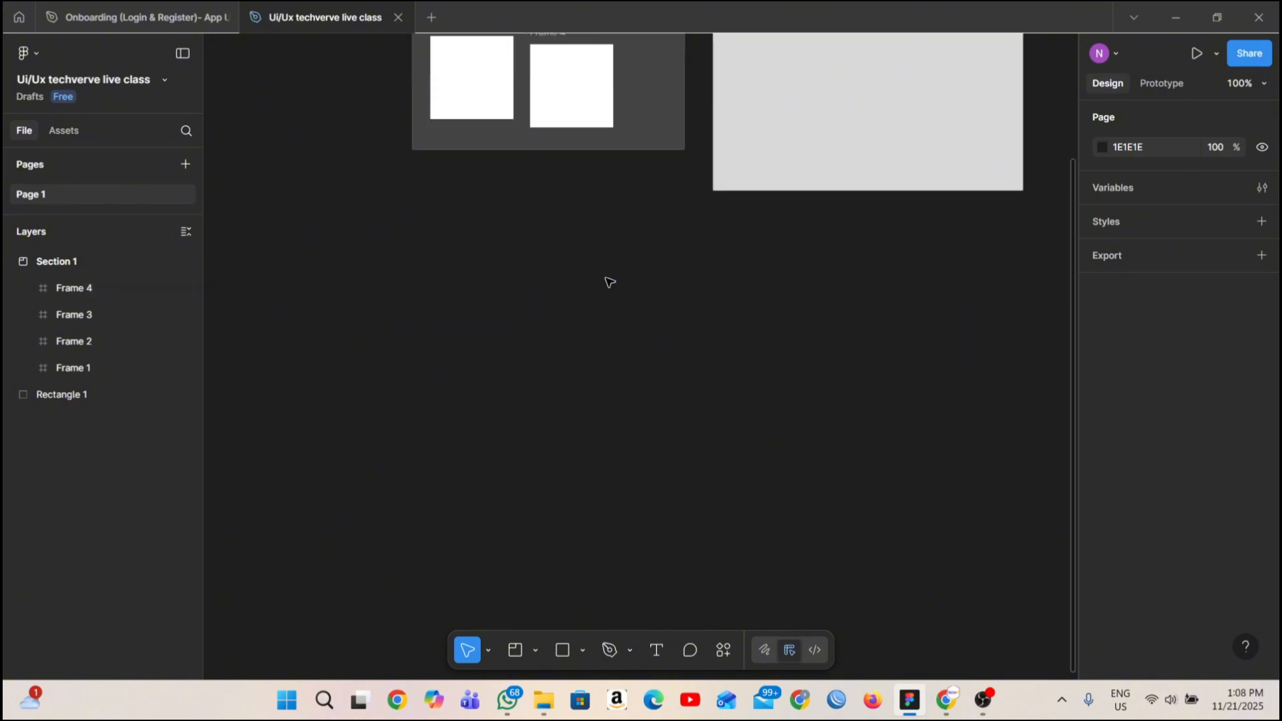
{"action": "scroll", "coordinate": [605, 297], "scroll_direction": "up", "scroll_amount": 1}
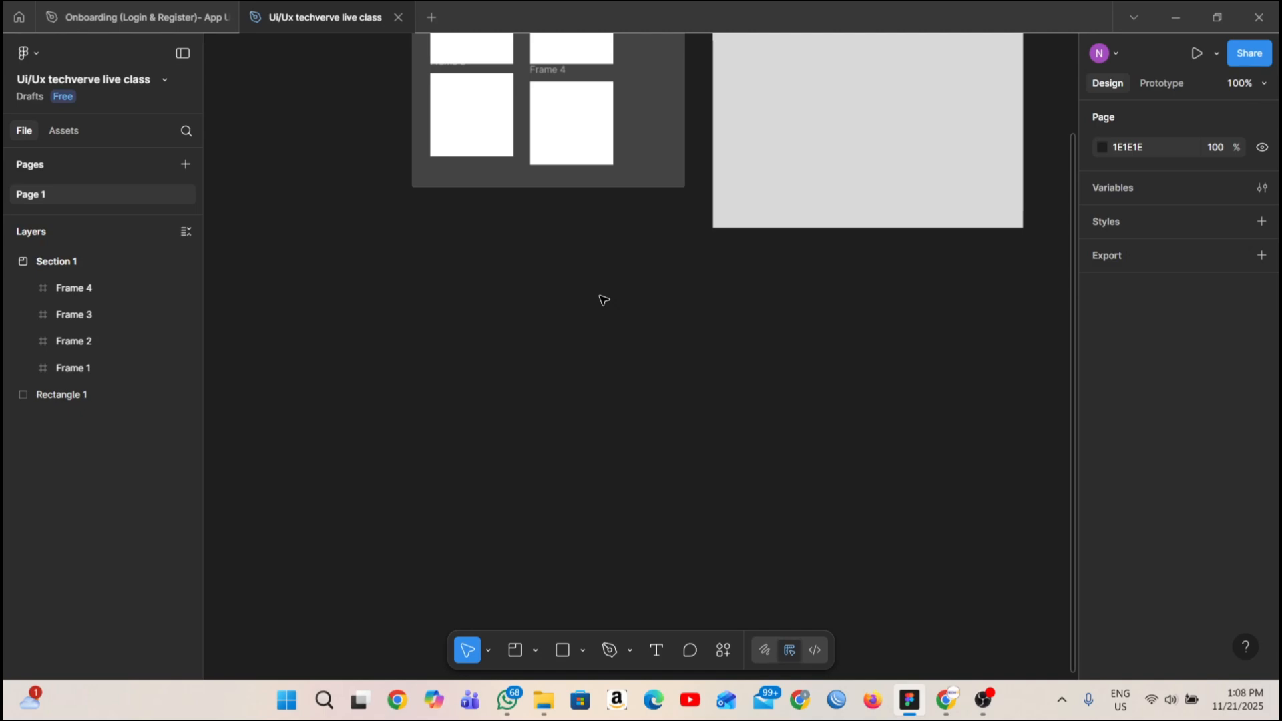
Post the comment "this is good" on the section's upper edge and answer the mobile app offer with Email me.
{"action": "left_click", "coordinate": [690, 651]}
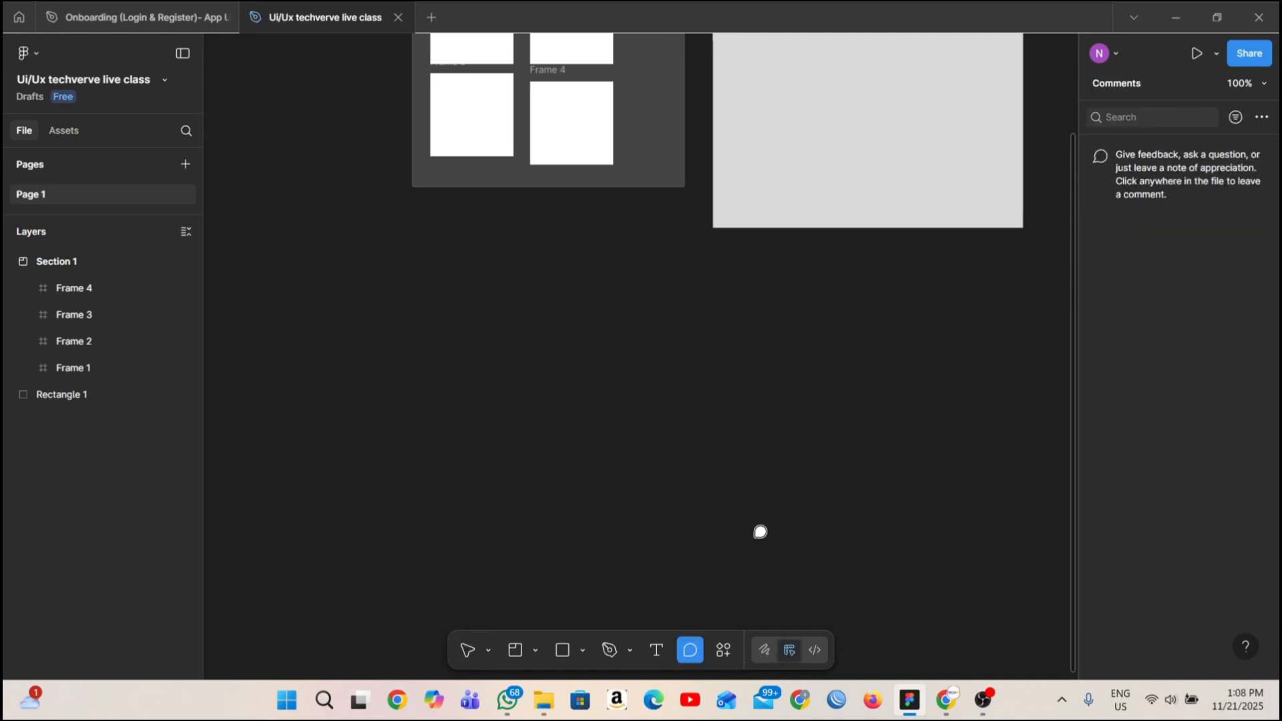
{"action": "scroll", "coordinate": [758, 530], "scroll_direction": "up", "scroll_amount": 5}
{"action": "left_click", "coordinate": [621, 243]}
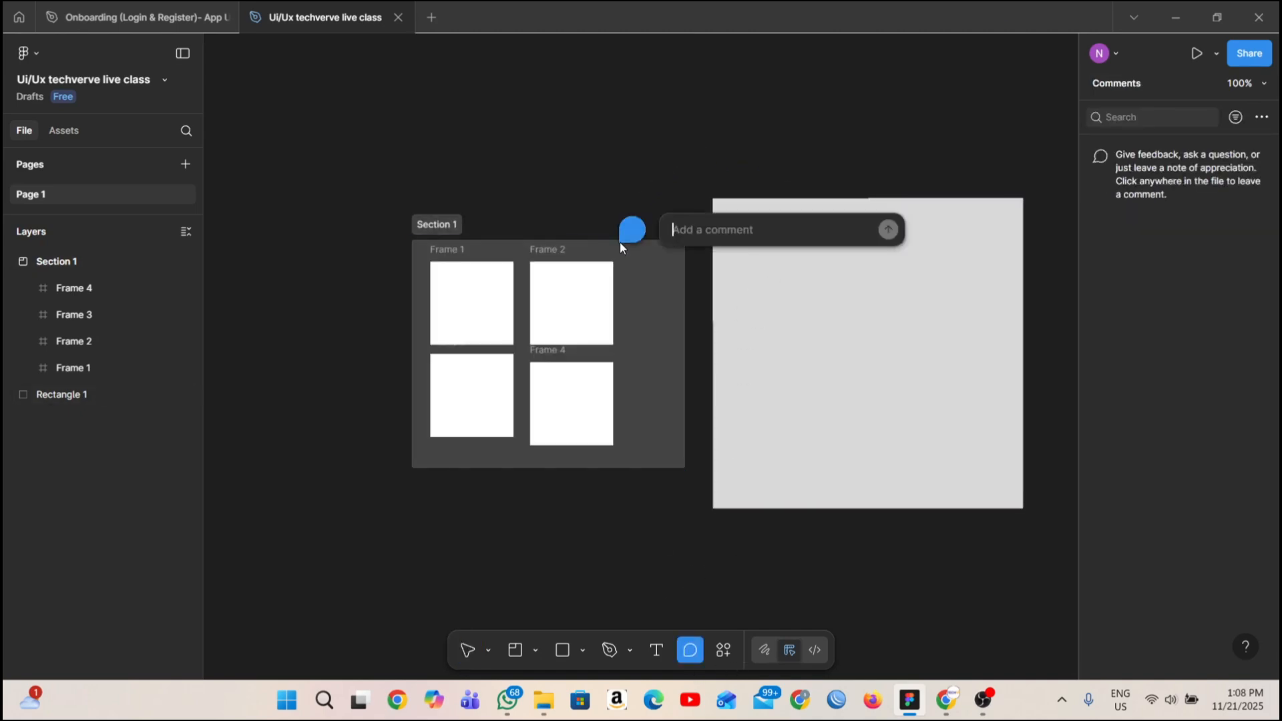
{"action": "type", "text": "th"}
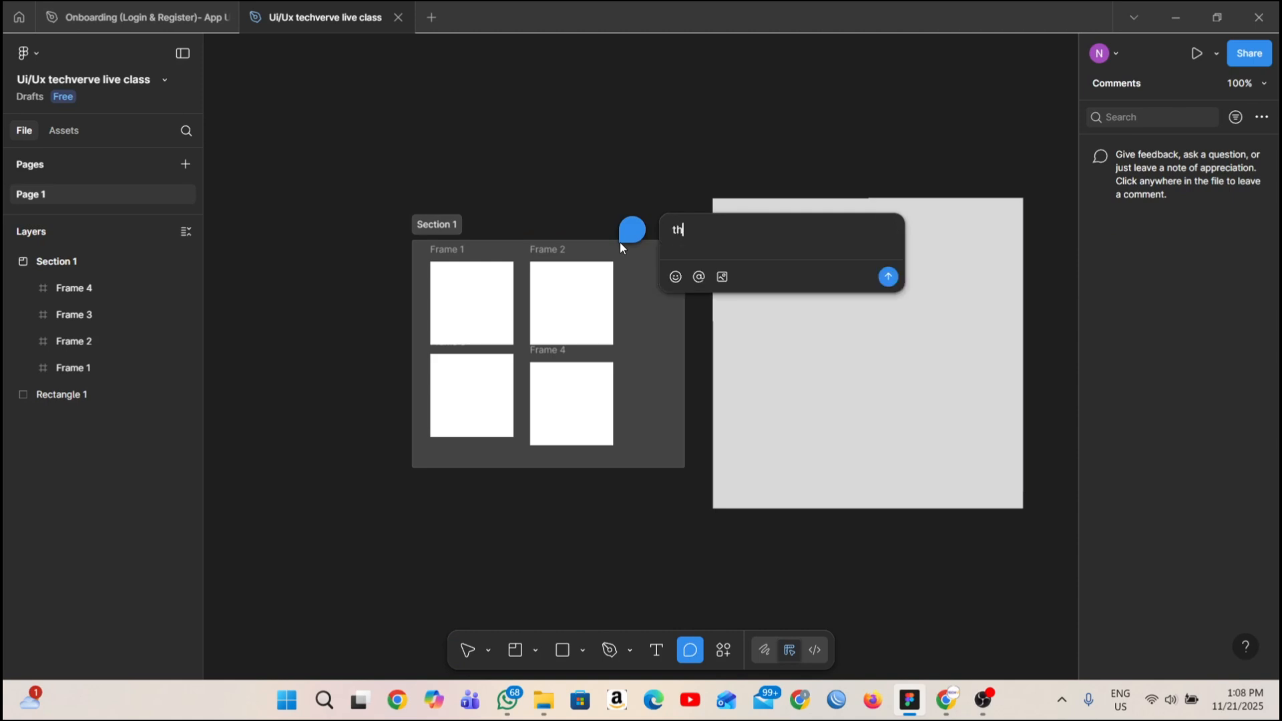
{"action": "type", "text": "is is good"}
{"action": "key", "text": "Return"}
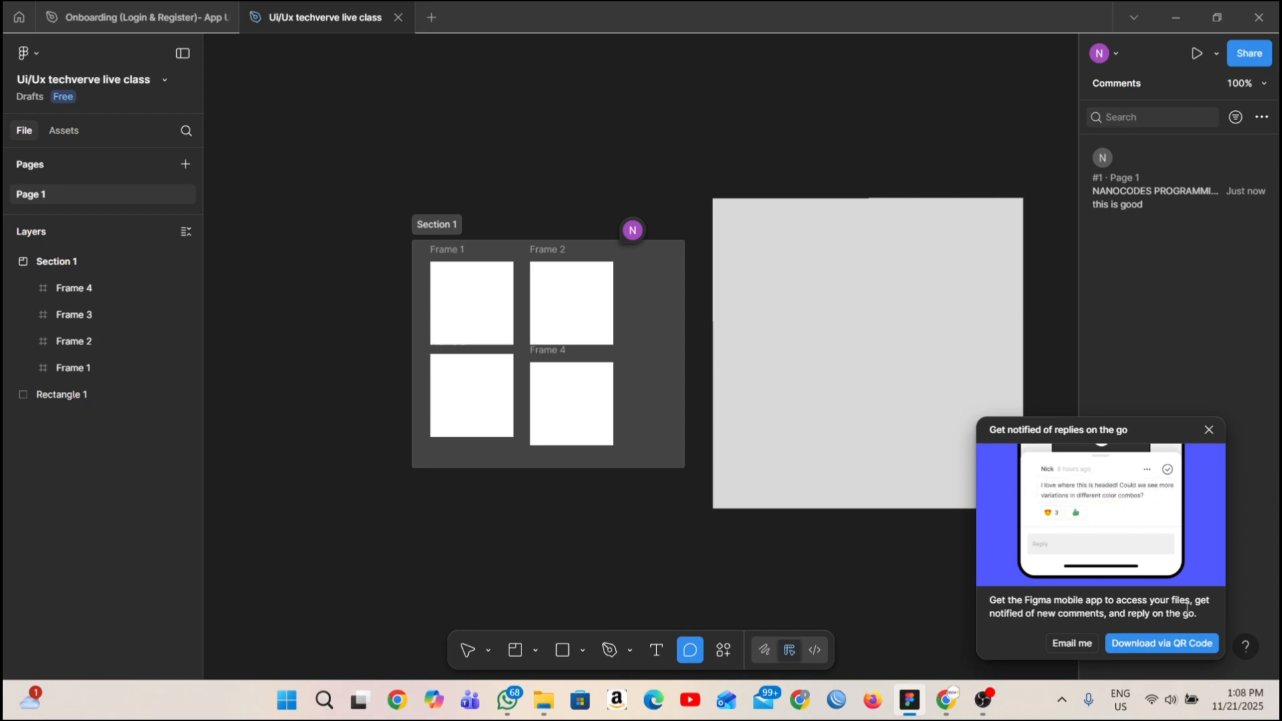
{"action": "scroll", "coordinate": [1068, 613], "scroll_direction": "down", "scroll_amount": 1}
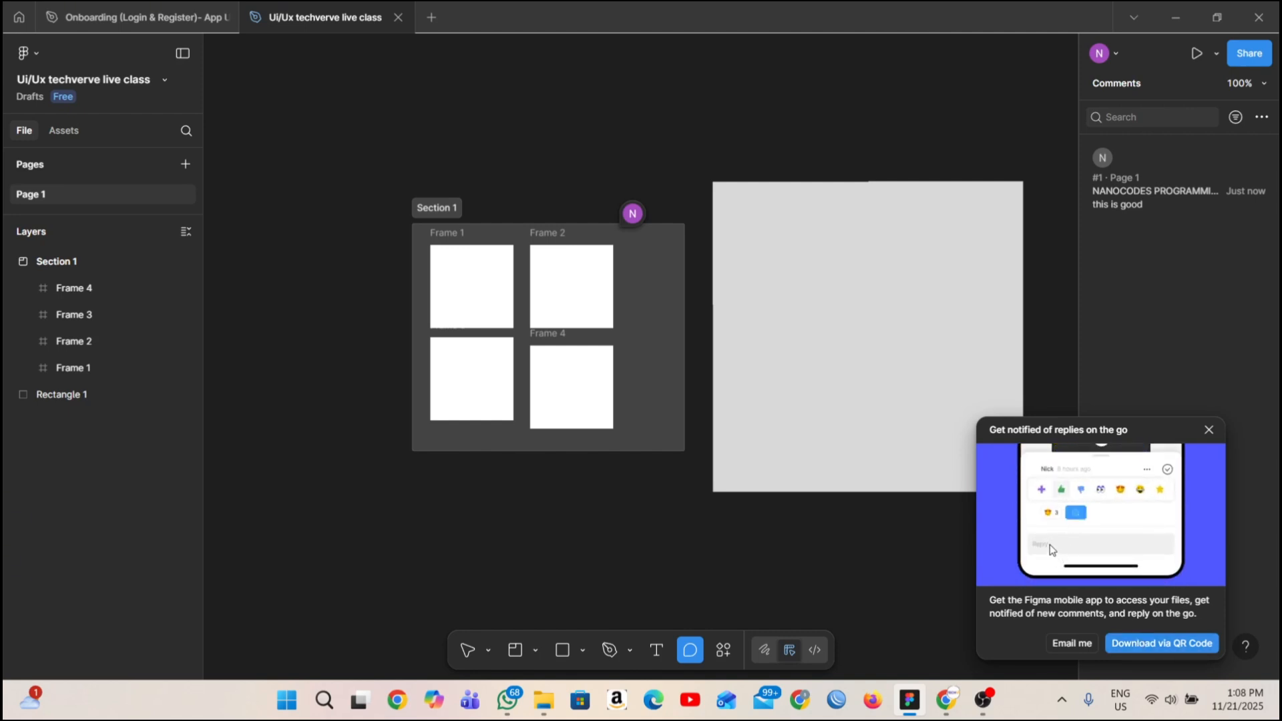
{"action": "left_click", "coordinate": [1088, 643]}
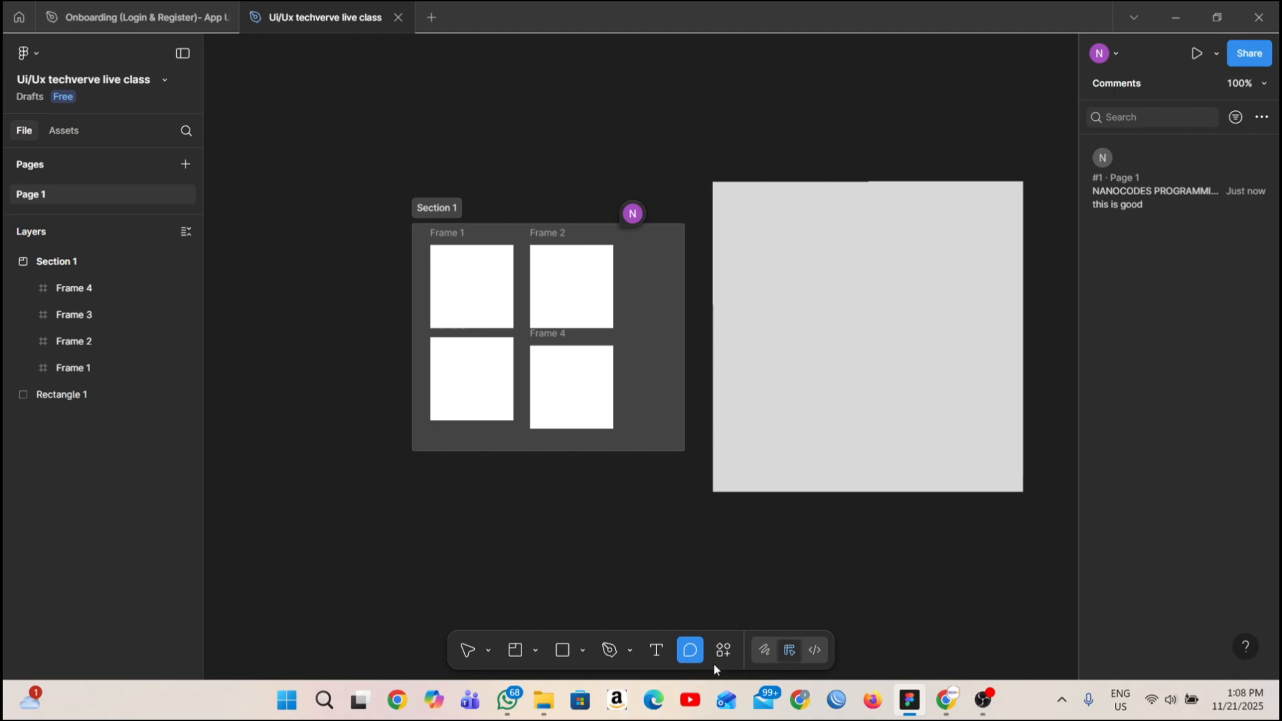
Add the text "vjvDYVIAKHCGYFIKABGV" inside the large grey rectangle.
{"action": "left_click", "coordinate": [663, 656]}
{"action": "scroll", "coordinate": [641, 504], "scroll_direction": "down", "scroll_amount": 2}
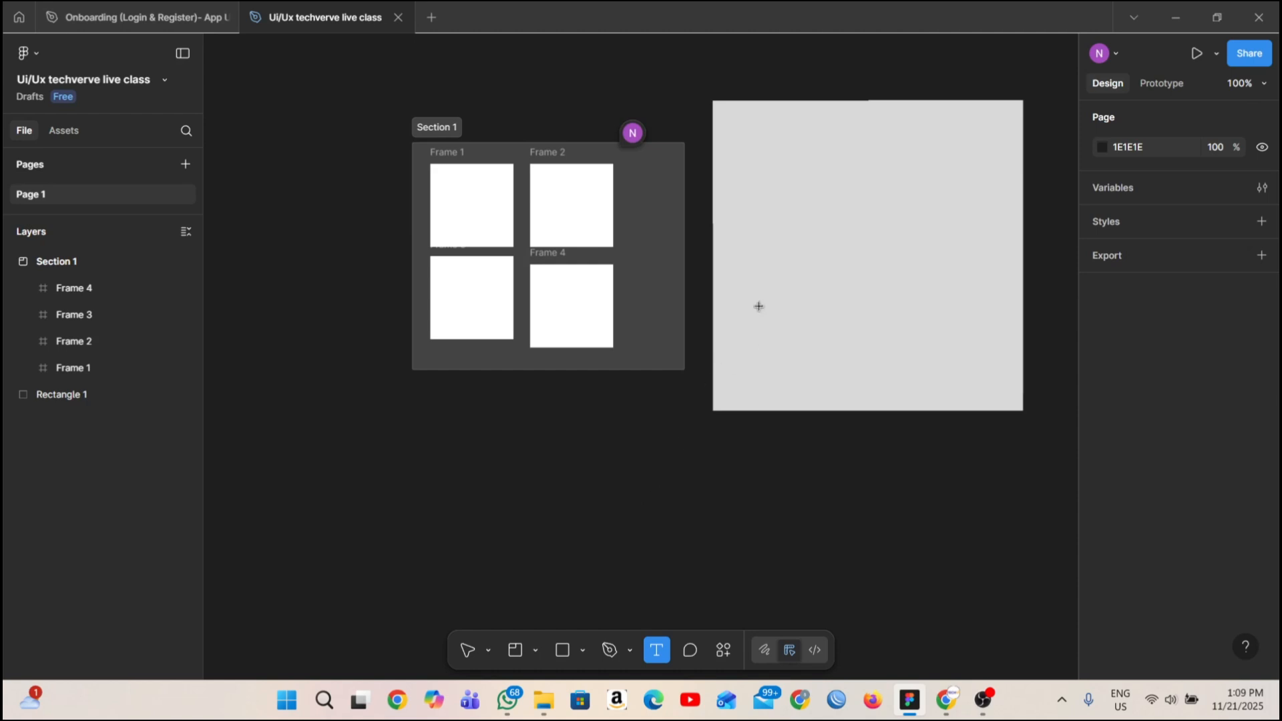
{"action": "left_click", "coordinate": [821, 243]}
{"action": "type", "text": "vjvDYVIA"}
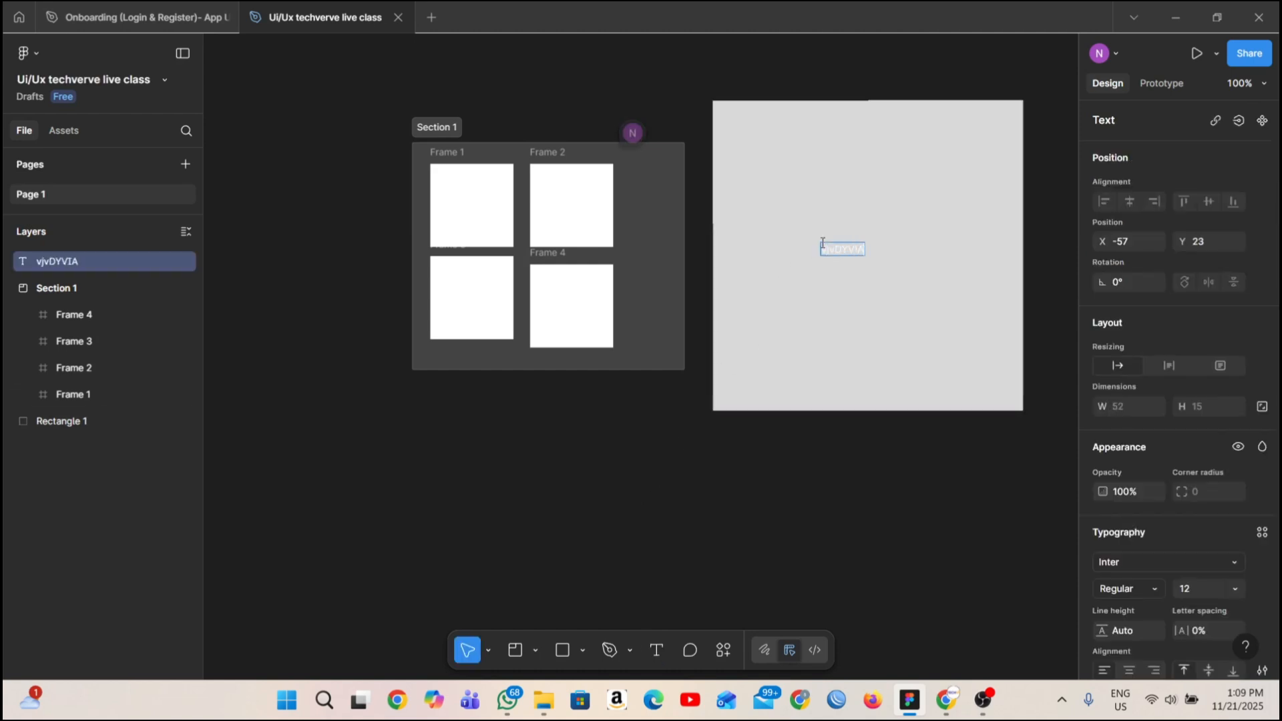
{"action": "type", "text": "KHCGYFIKABGV"}
{"action": "key", "text": "Escape"}
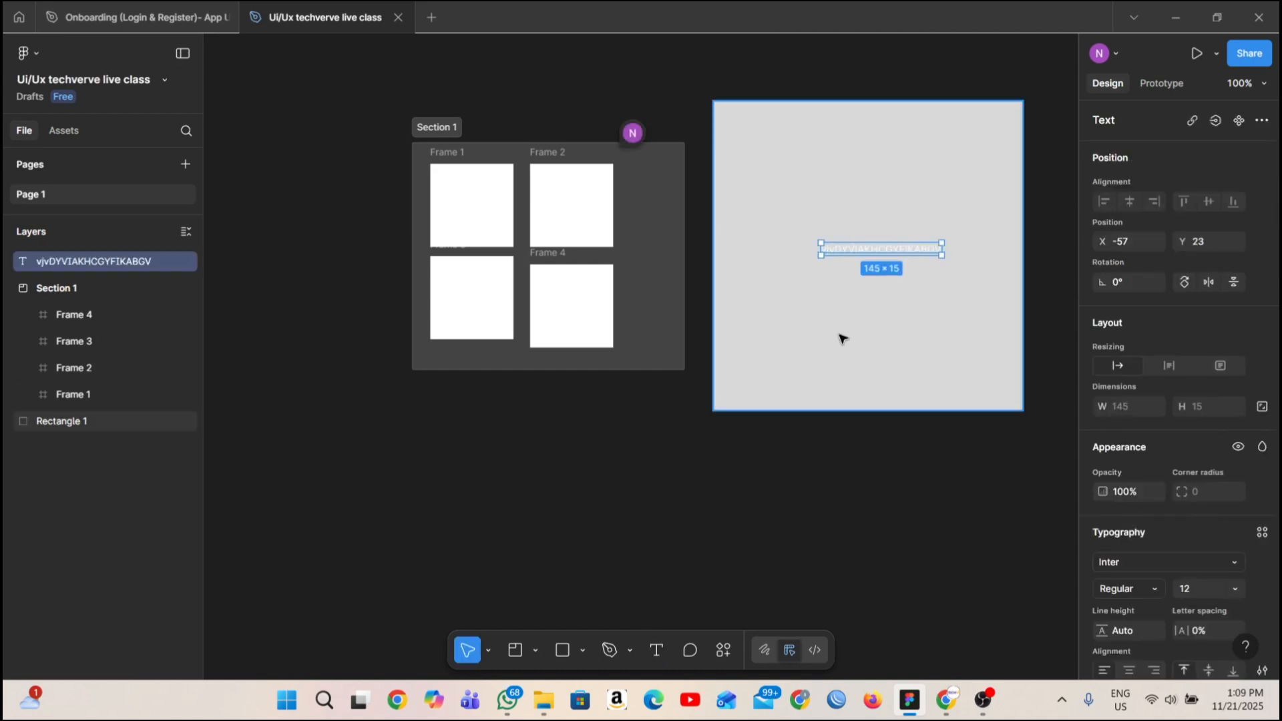
Change the fill colour of the text on the grey rectangle to red and deselect it.
{"action": "scroll", "coordinate": [1237, 597], "scroll_direction": "down", "scroll_amount": 3}
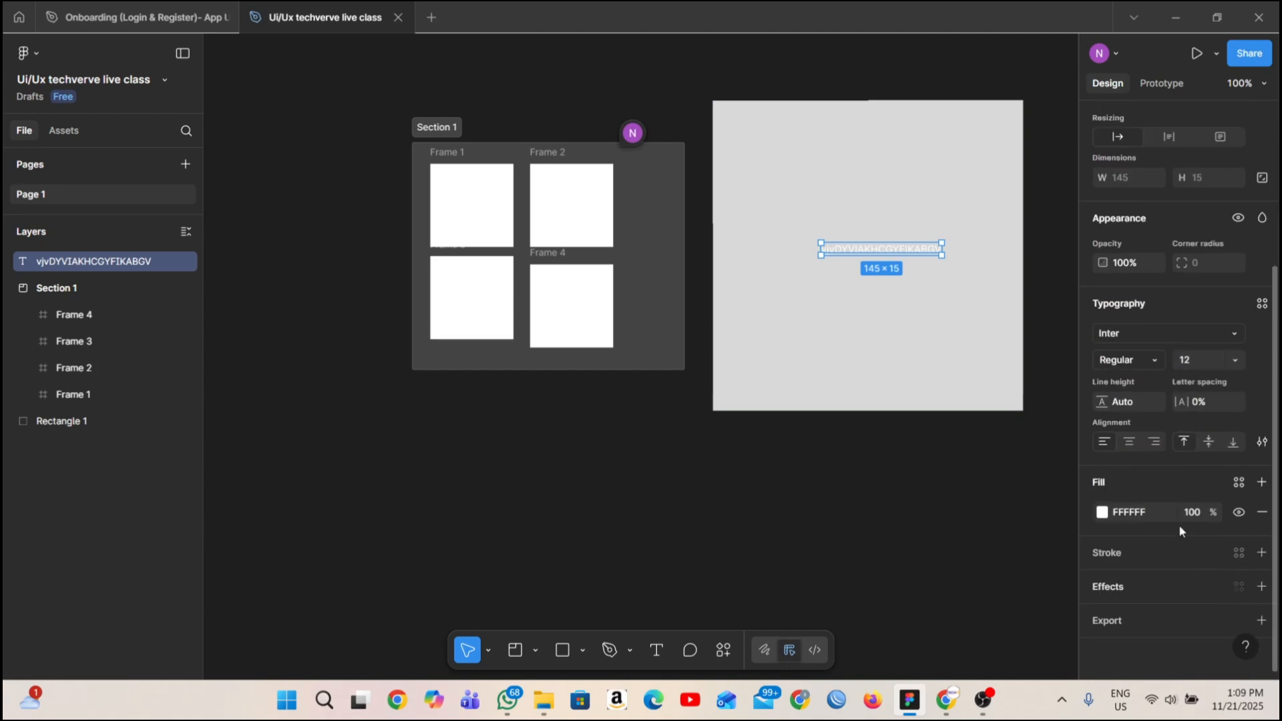
{"action": "left_click", "coordinate": [1103, 513]}
{"action": "left_click", "coordinate": [1037, 400]}
{"action": "left_click", "coordinate": [778, 535]}
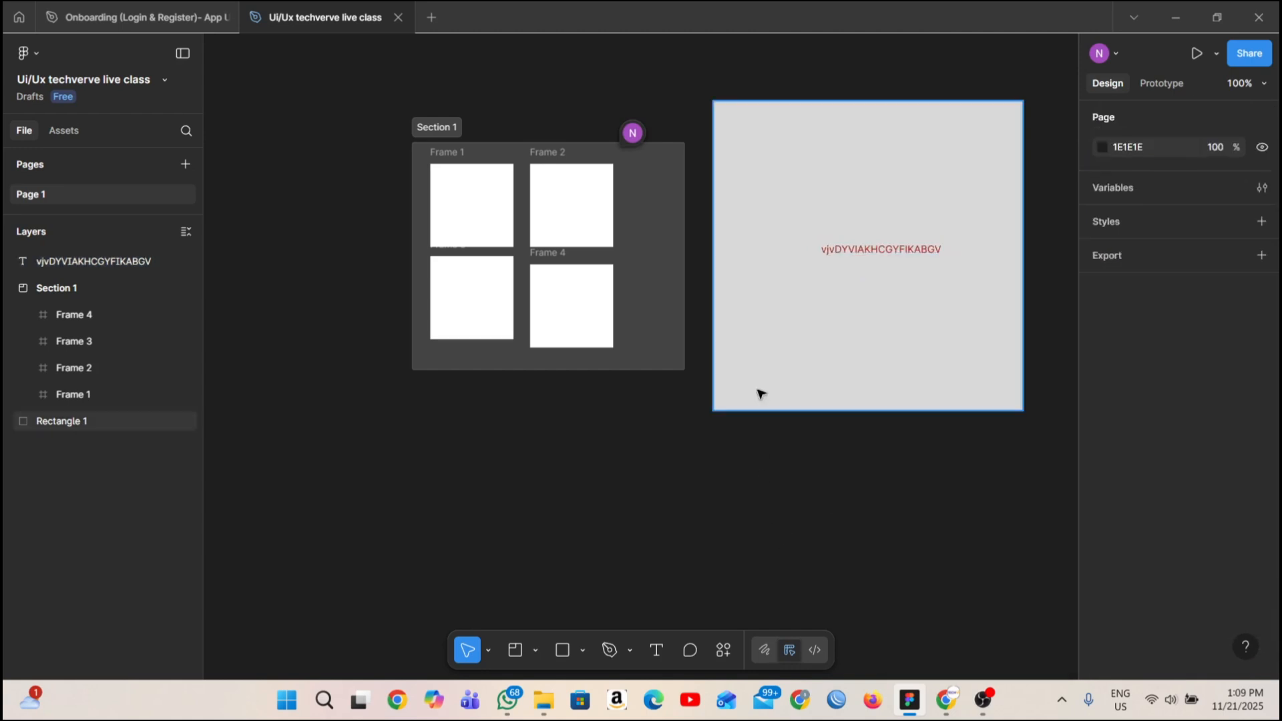
Review the actions, assets, and plugins and widgets offered for the text on the grey rectangle without choosing any.
{"action": "left_click", "coordinate": [865, 249]}
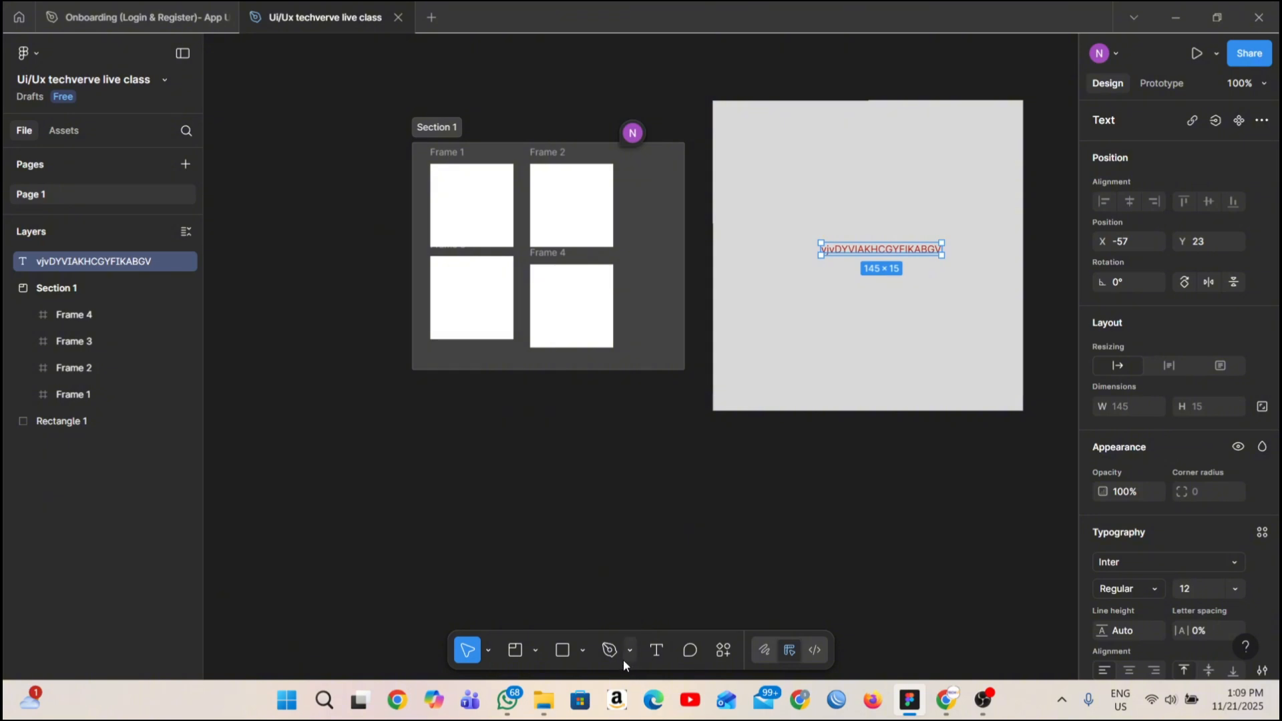
{"action": "left_click", "coordinate": [728, 659]}
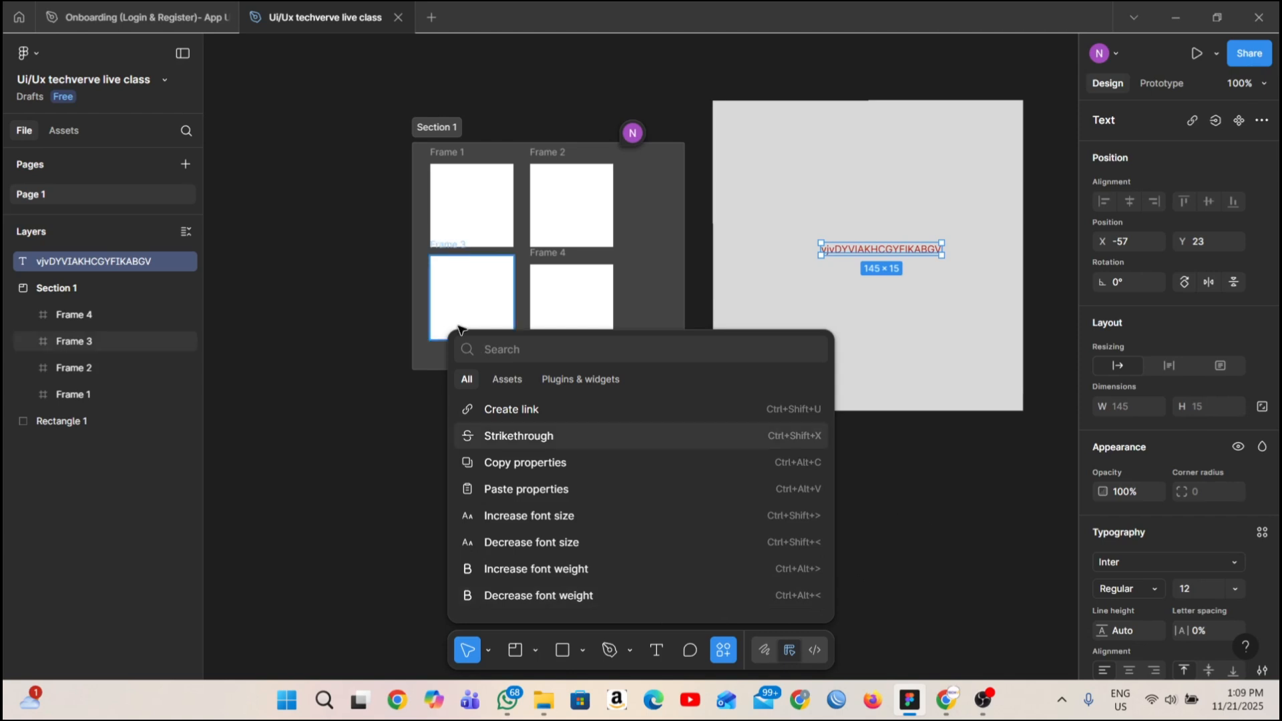
{"action": "left_click", "coordinate": [519, 378]}
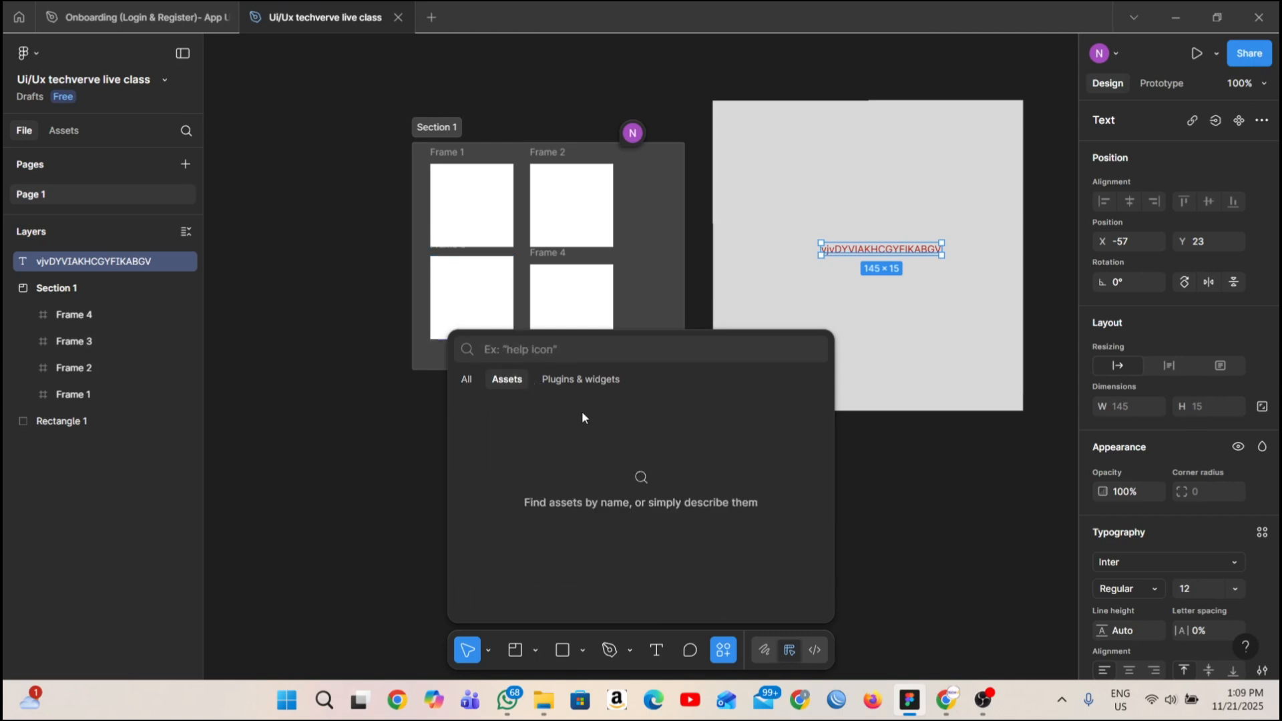
{"action": "left_click", "coordinate": [580, 379]}
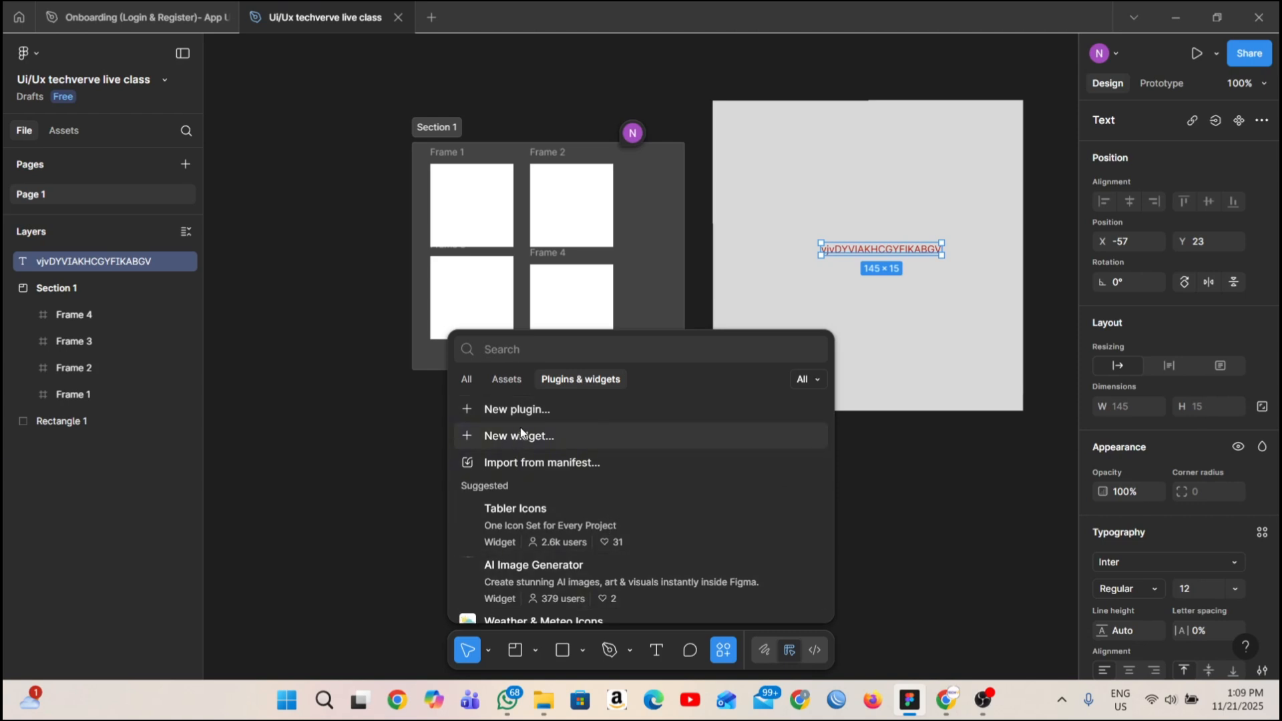
{"action": "left_click", "coordinate": [919, 481]}
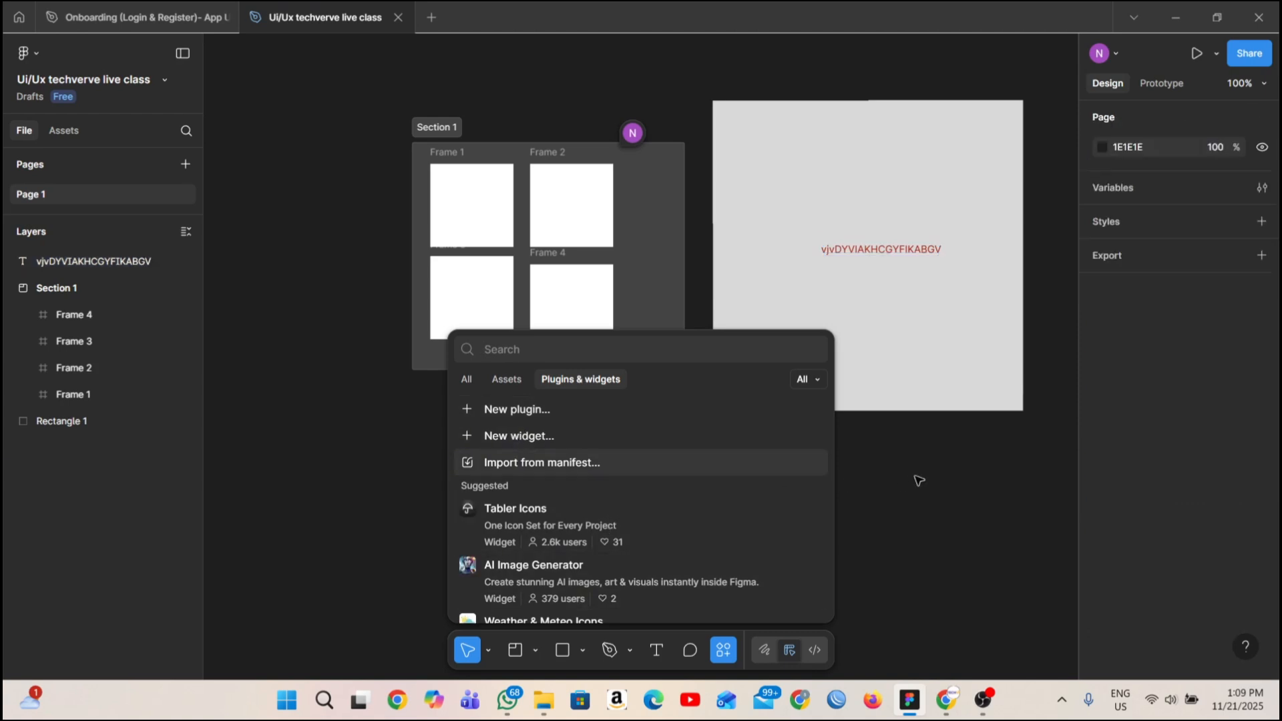
{"action": "mouse_move", "coordinate": [634, 130]}
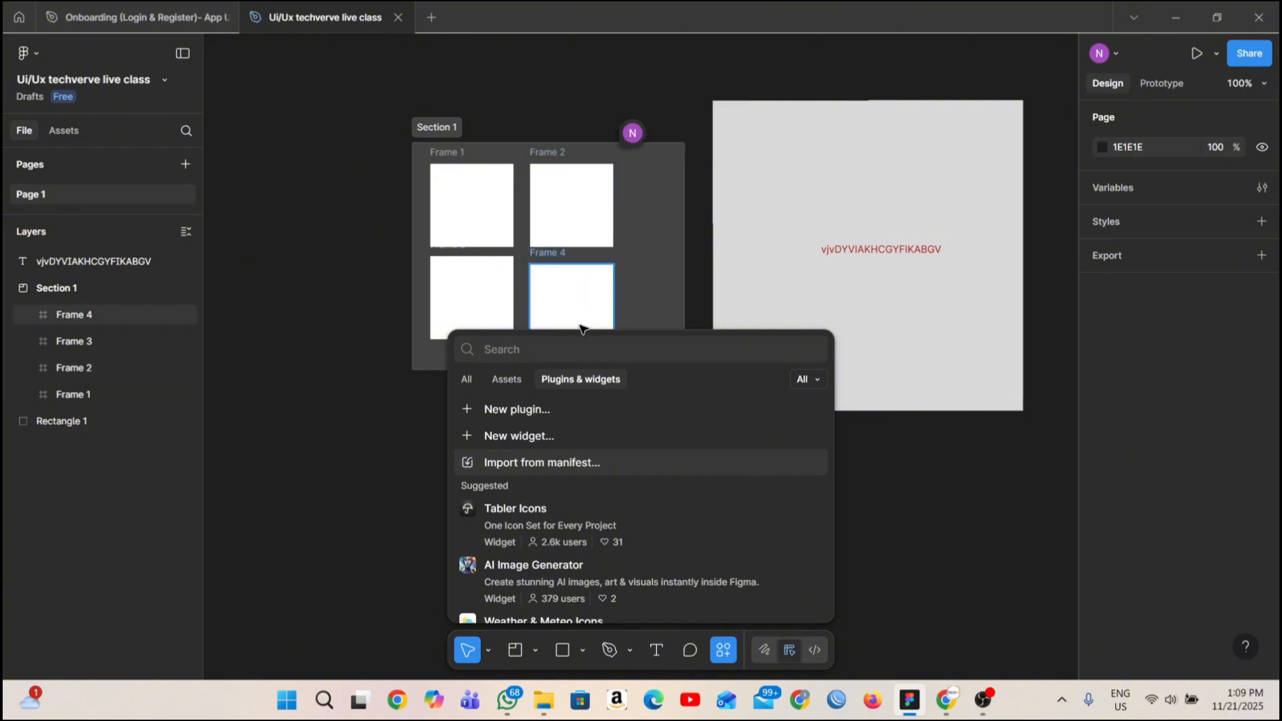
{"action": "left_click", "coordinate": [415, 387]}
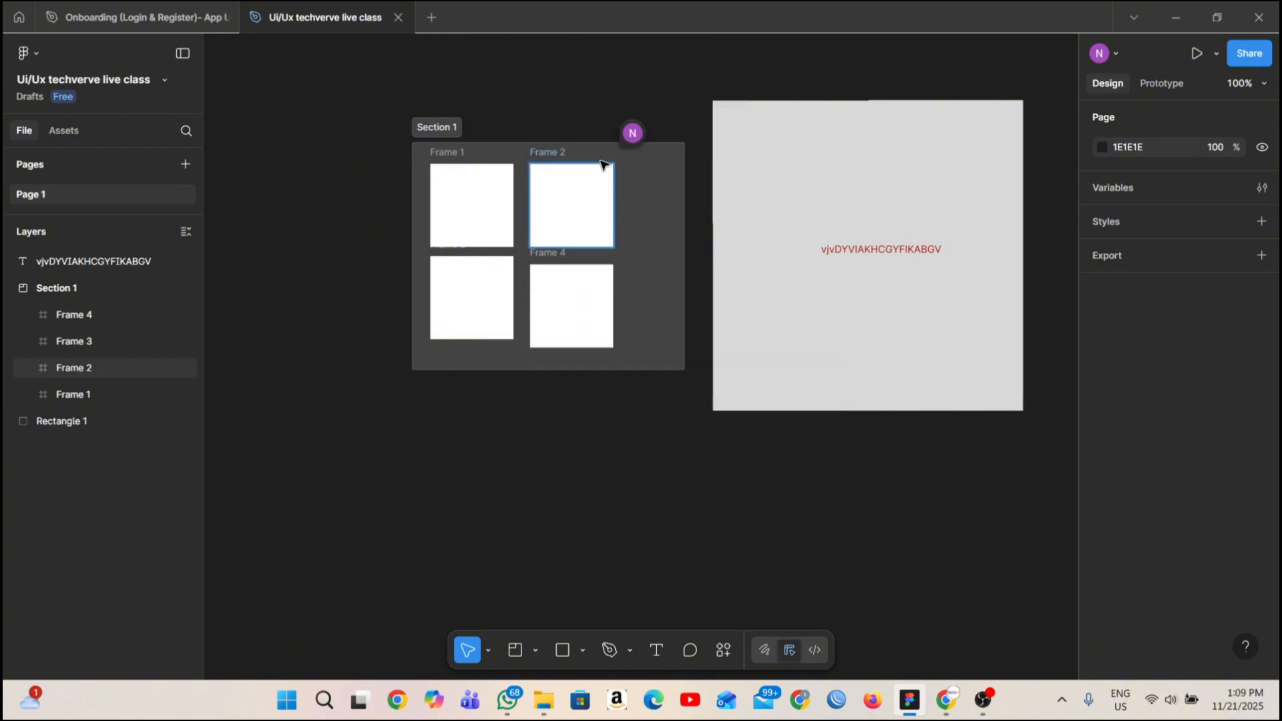
Edit the "this is good" comment on the section by adding a heart-eyes smiley emoji after its text.
{"action": "left_click", "coordinate": [637, 131]}
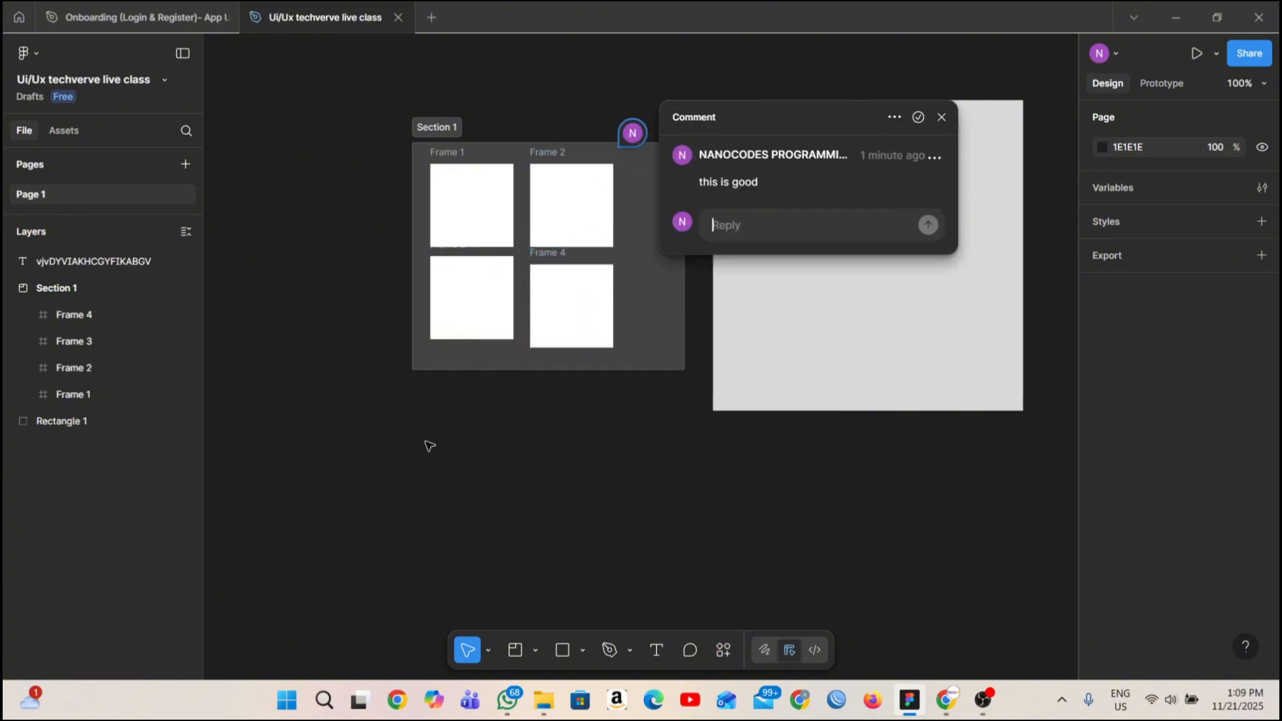
{"action": "left_click", "coordinate": [935, 158]}
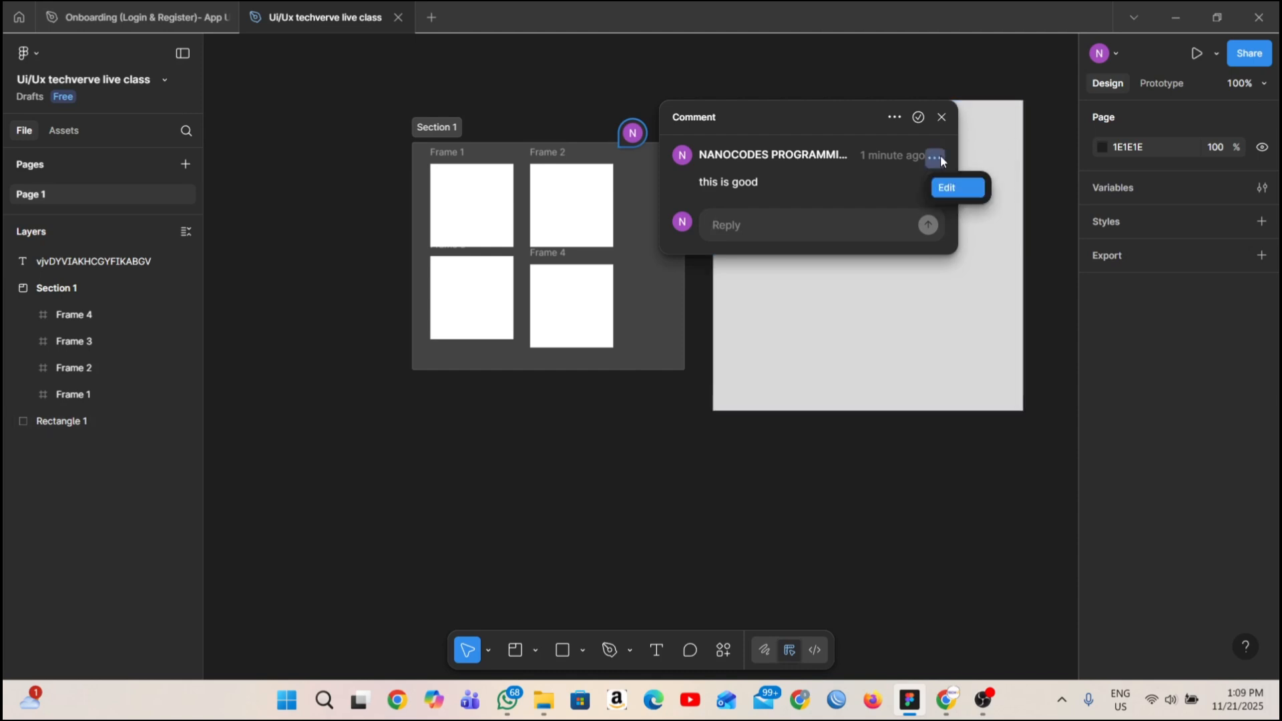
{"action": "left_click", "coordinate": [949, 189]}
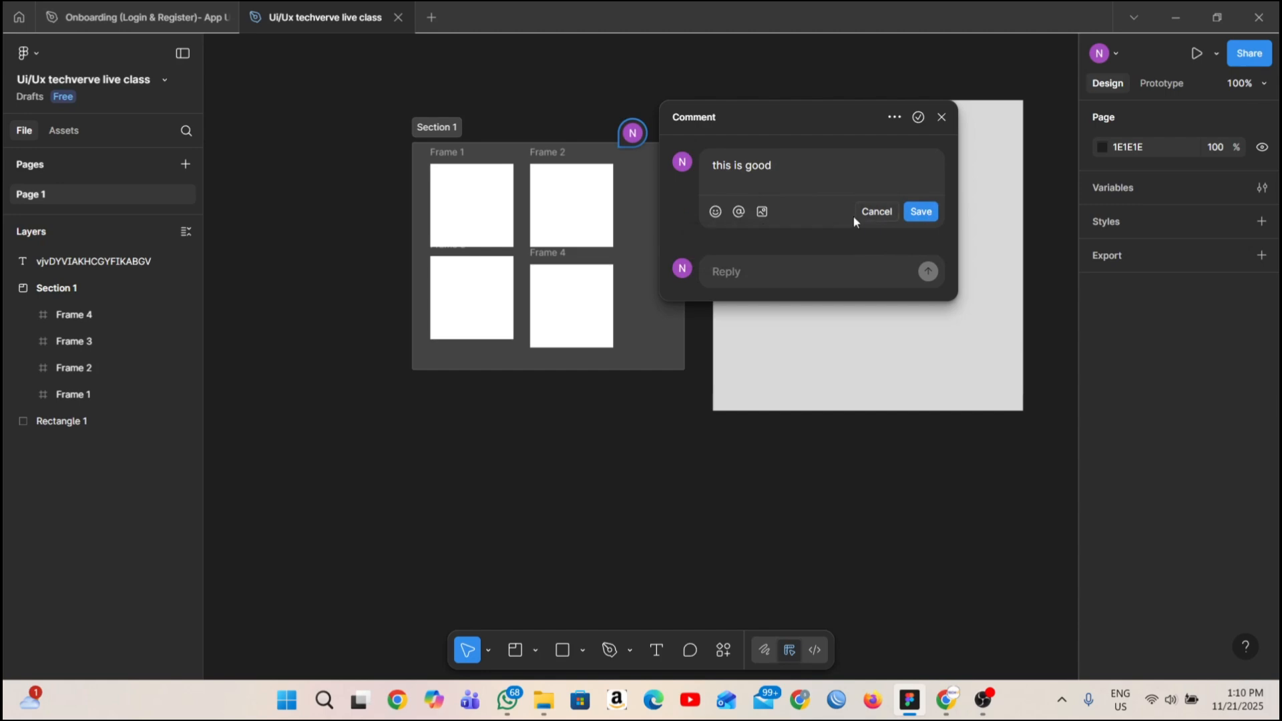
{"action": "left_click", "coordinate": [716, 211]}
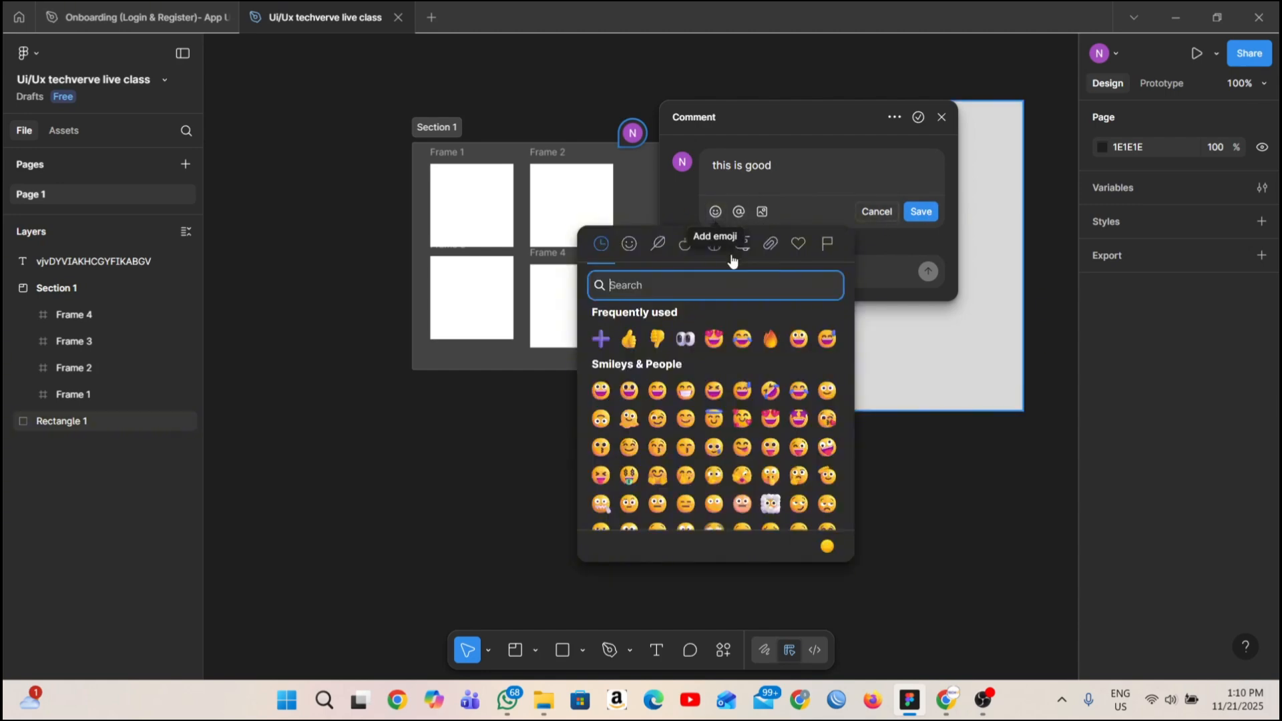
{"action": "left_click", "coordinate": [723, 336]}
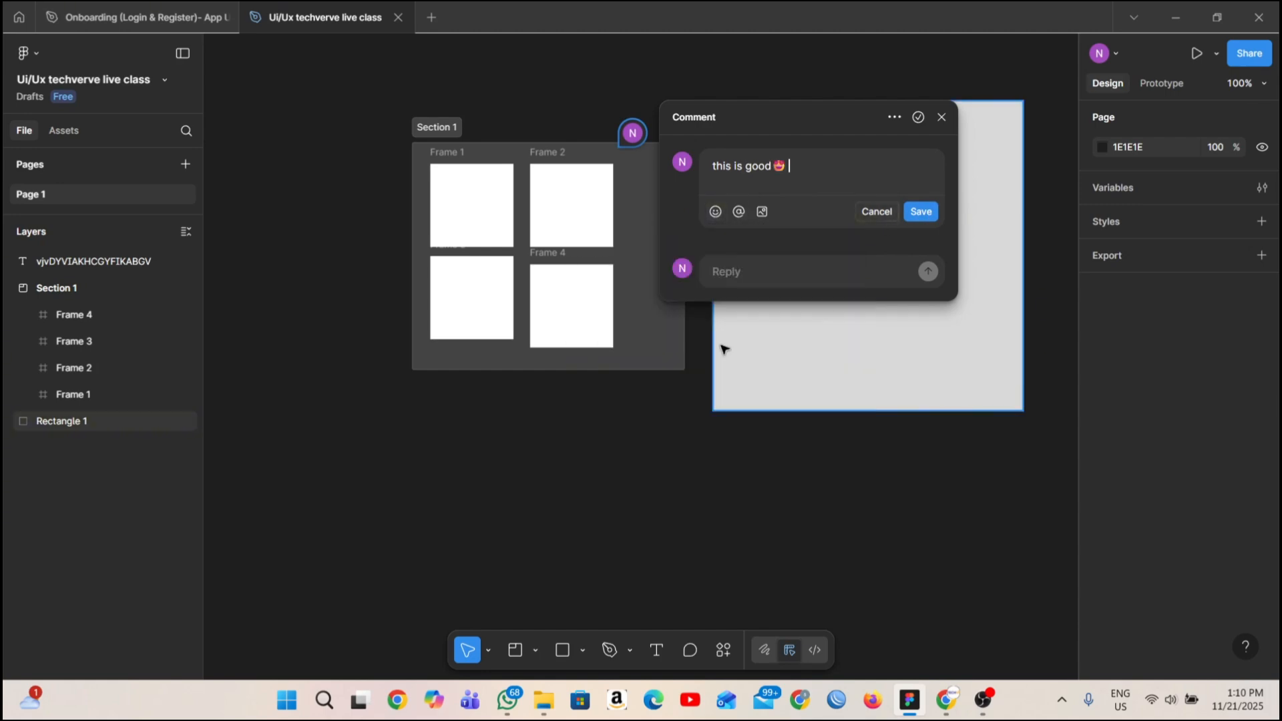
Try the image attachment and mention options in the comment being edited.
{"action": "left_click", "coordinate": [762, 211]}
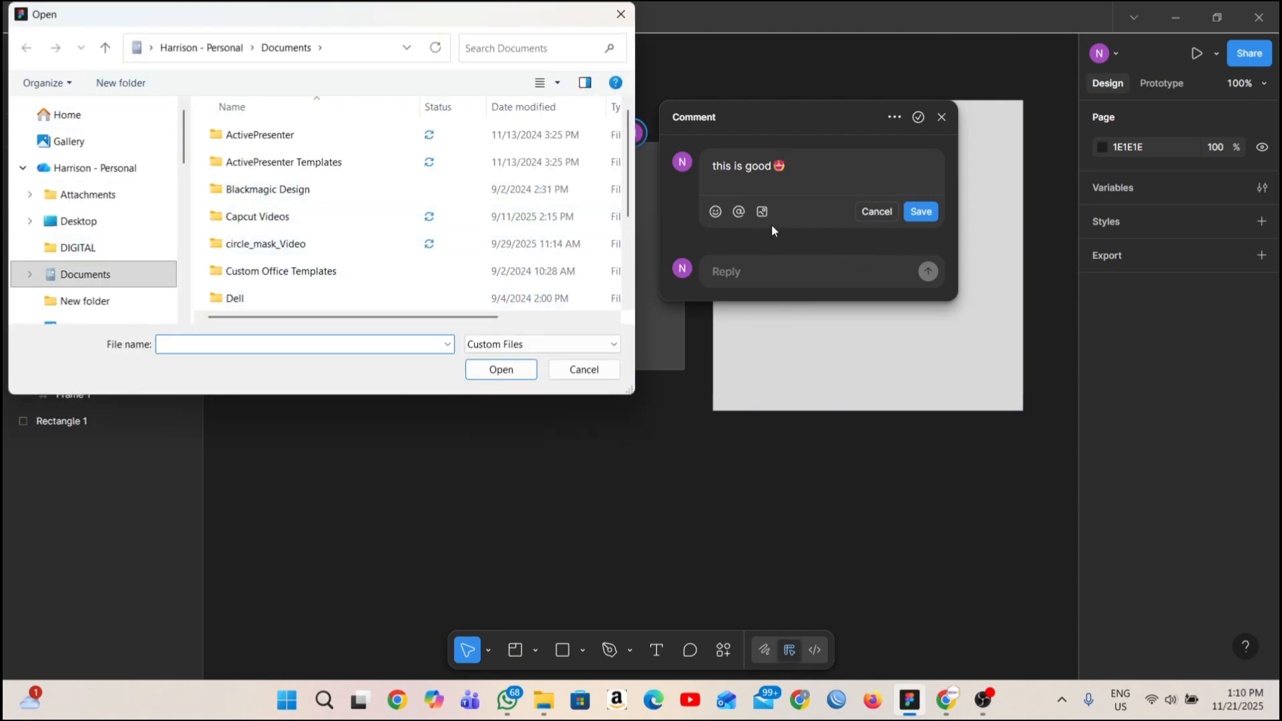
{"action": "left_click", "coordinate": [738, 214]}
{"action": "left_click", "coordinate": [621, 14]}
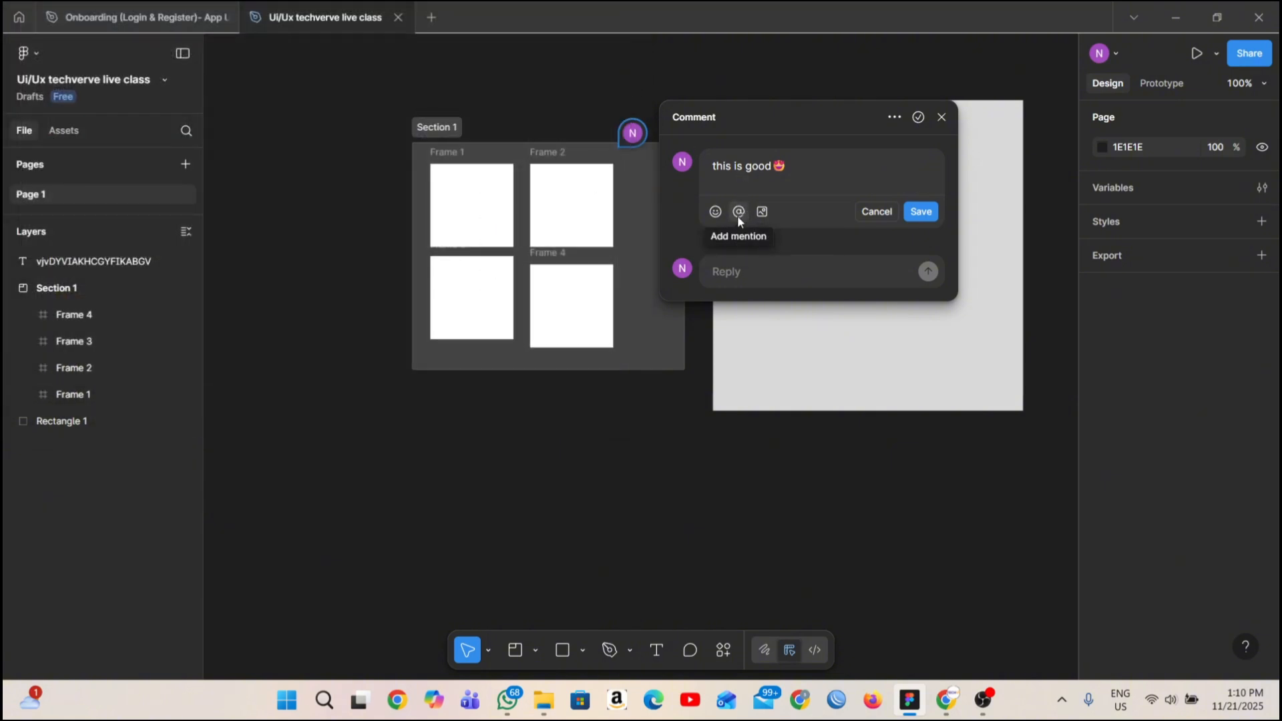
{"action": "left_click", "coordinate": [738, 213]}
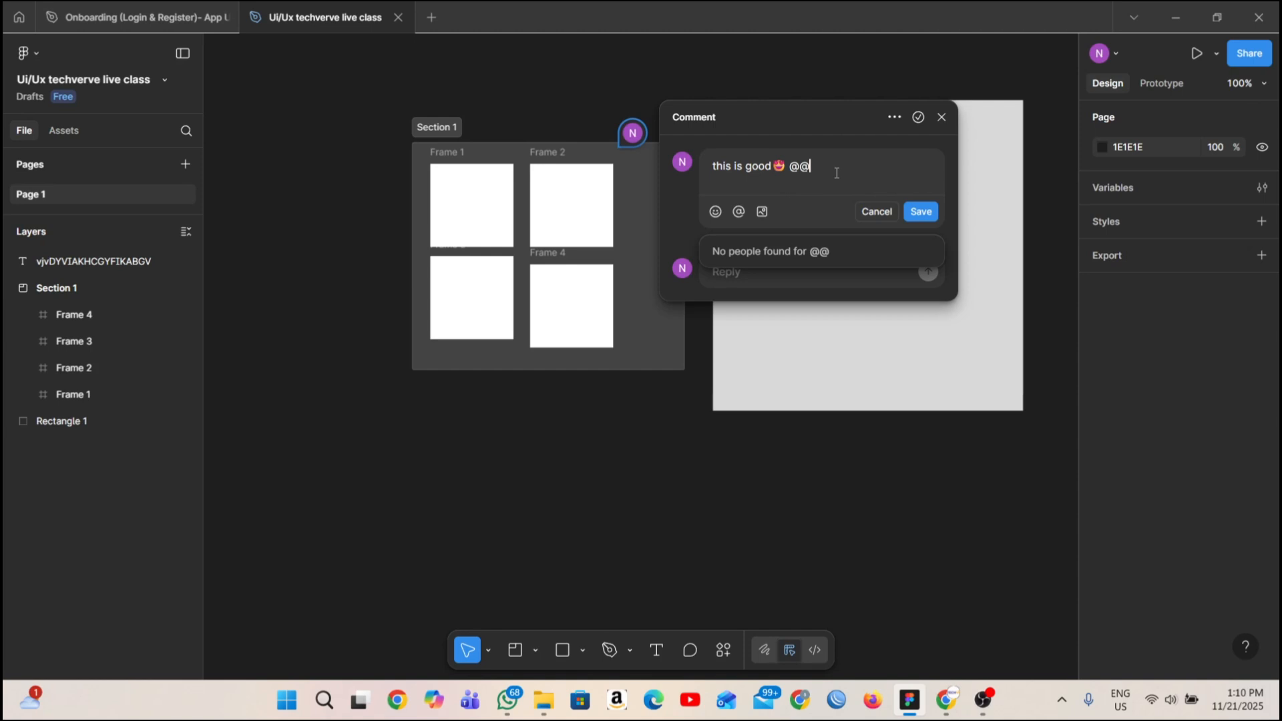
{"action": "key", "text": "BackSpace"}
{"action": "key", "text": "BackSpace"}
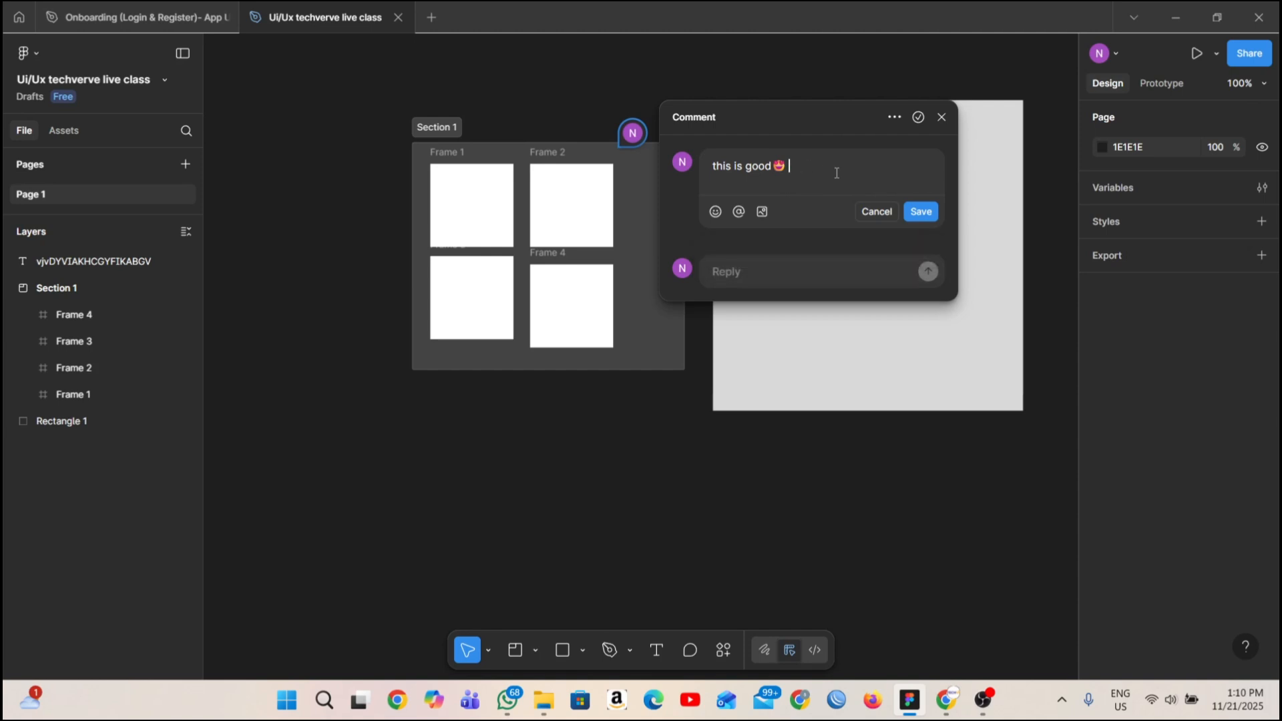
Save the edited comment and mark its thread as resolved, backing out of deleting the thread.
{"action": "left_click", "coordinate": [925, 211]}
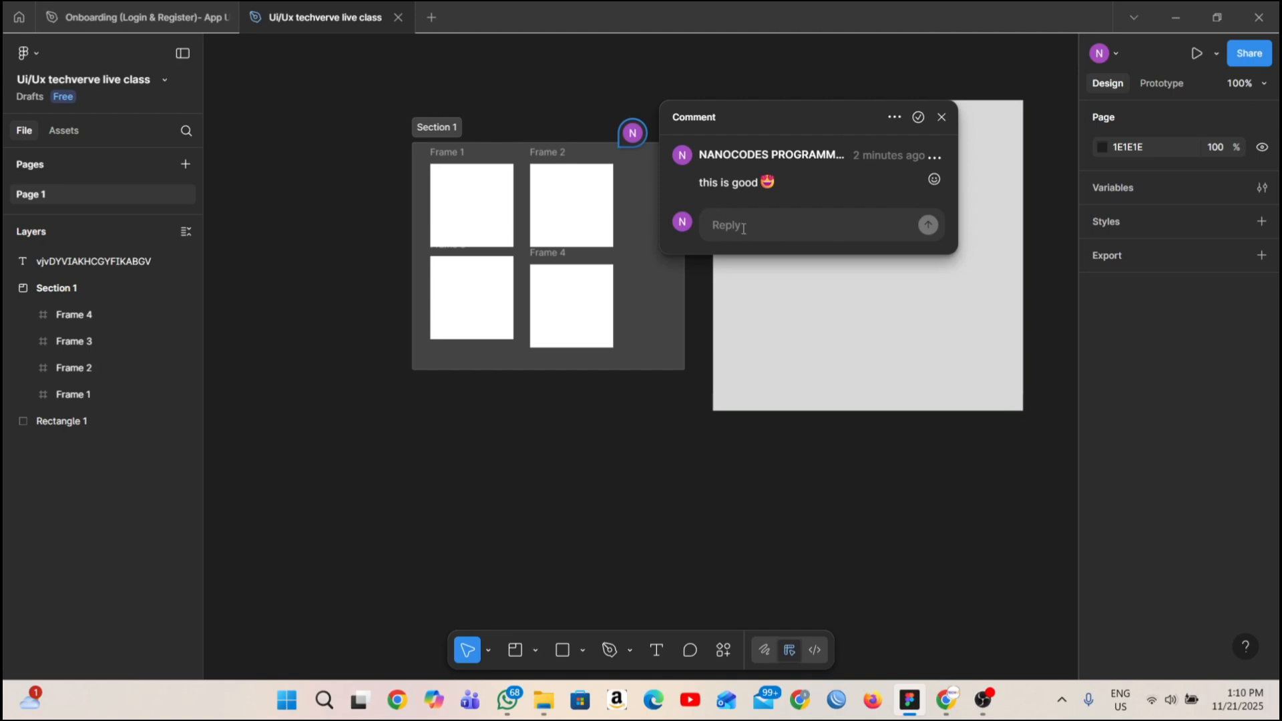
{"action": "left_click", "coordinate": [894, 117]}
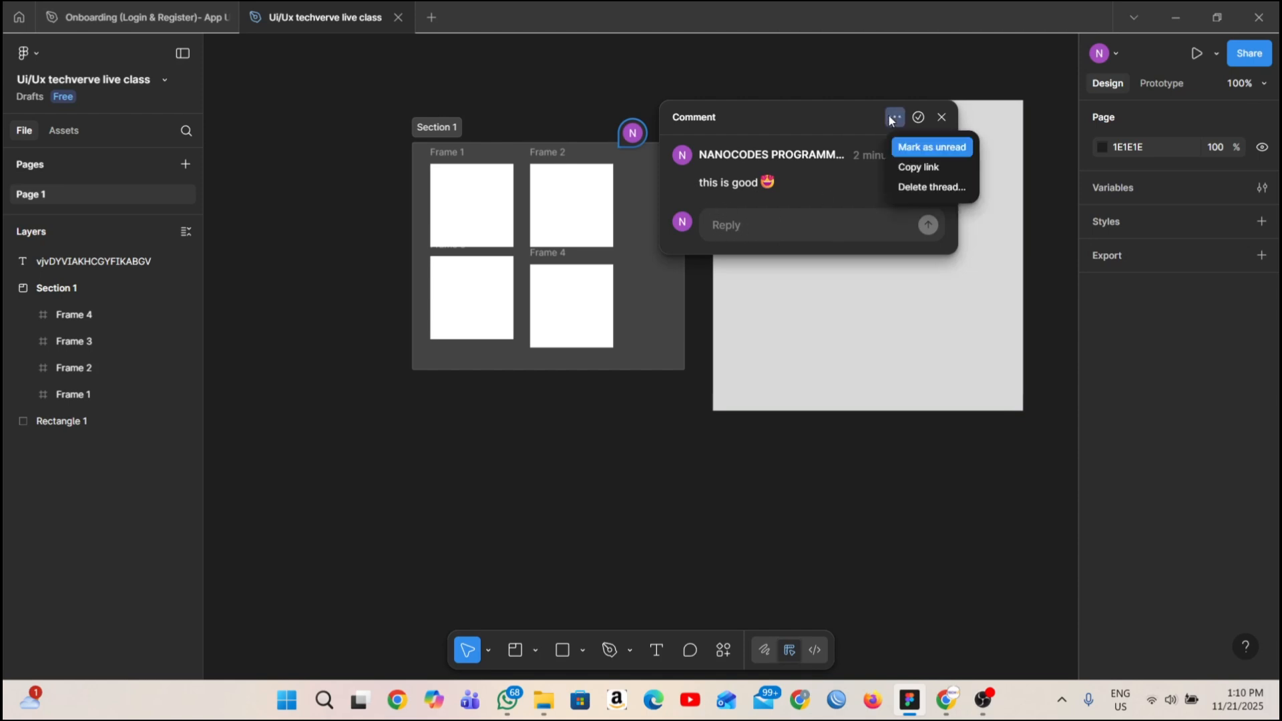
{"action": "left_click", "coordinate": [923, 190]}
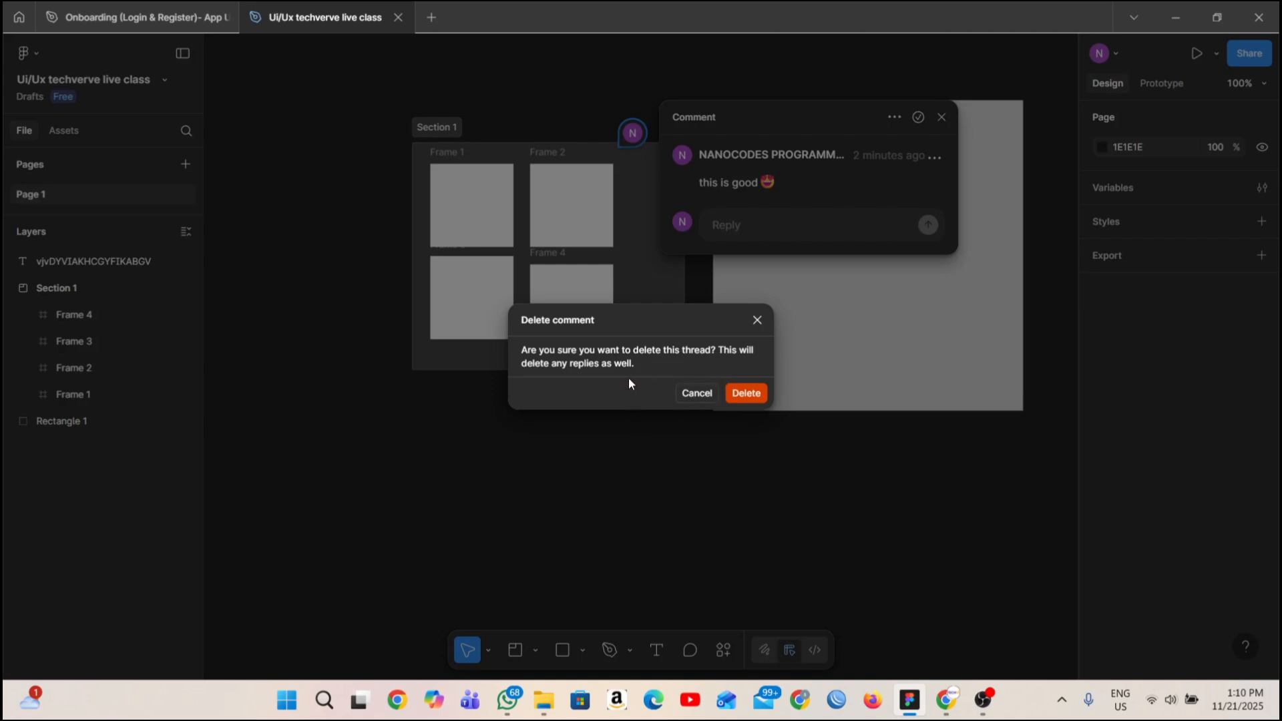
{"action": "left_click", "coordinate": [706, 393]}
{"action": "left_click", "coordinate": [919, 117]}
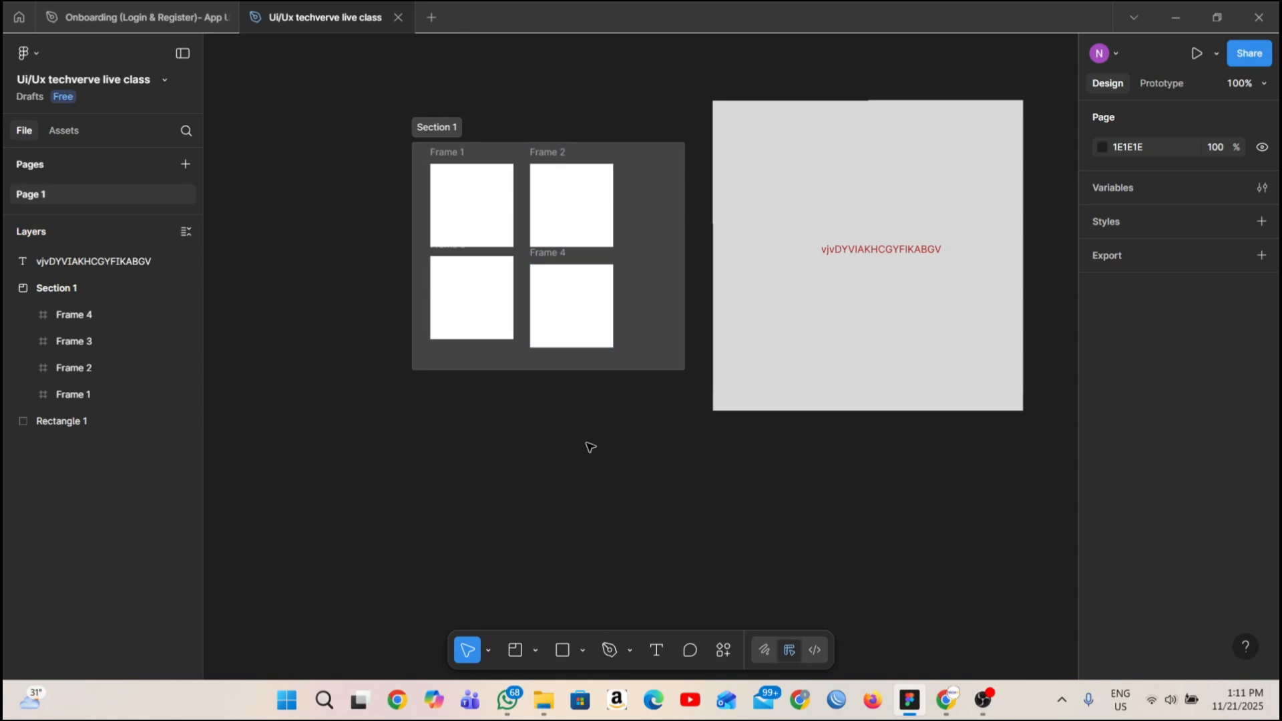
Look at the Draw and Dev Mode workspaces and return to Design mode without upgrading.
{"action": "left_click", "coordinate": [763, 651]}
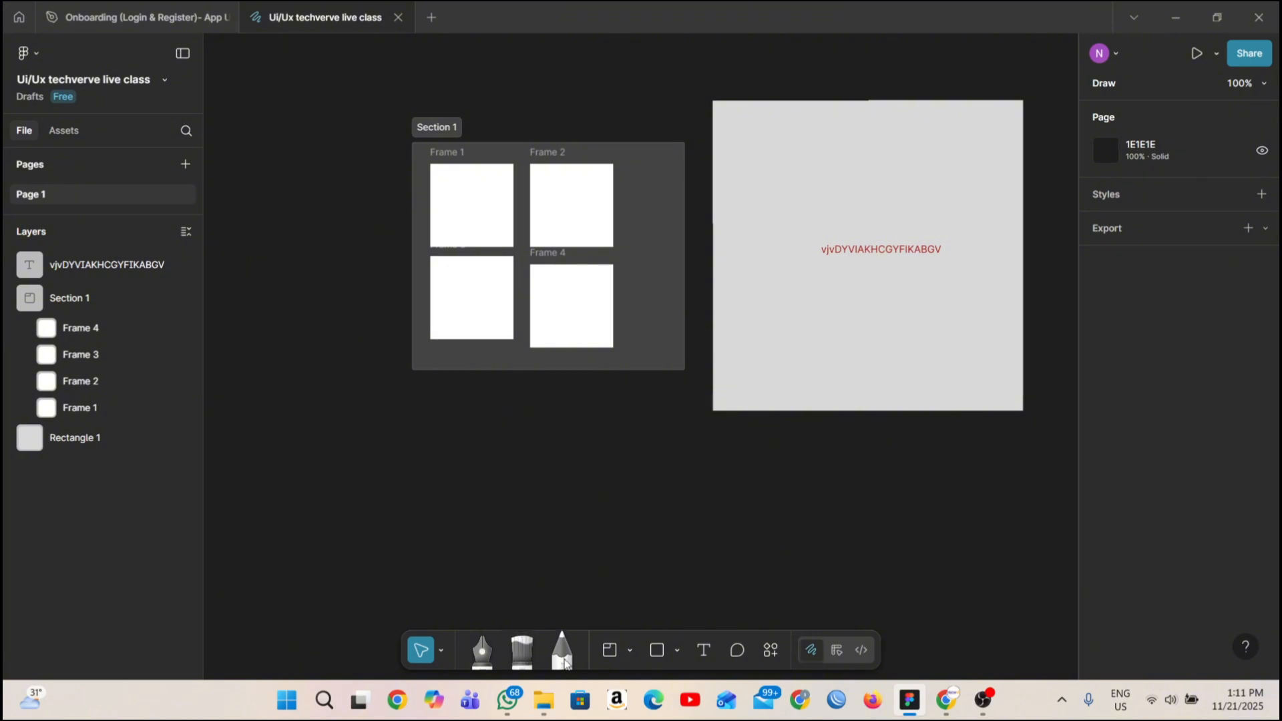
{"action": "left_click", "coordinate": [837, 650]}
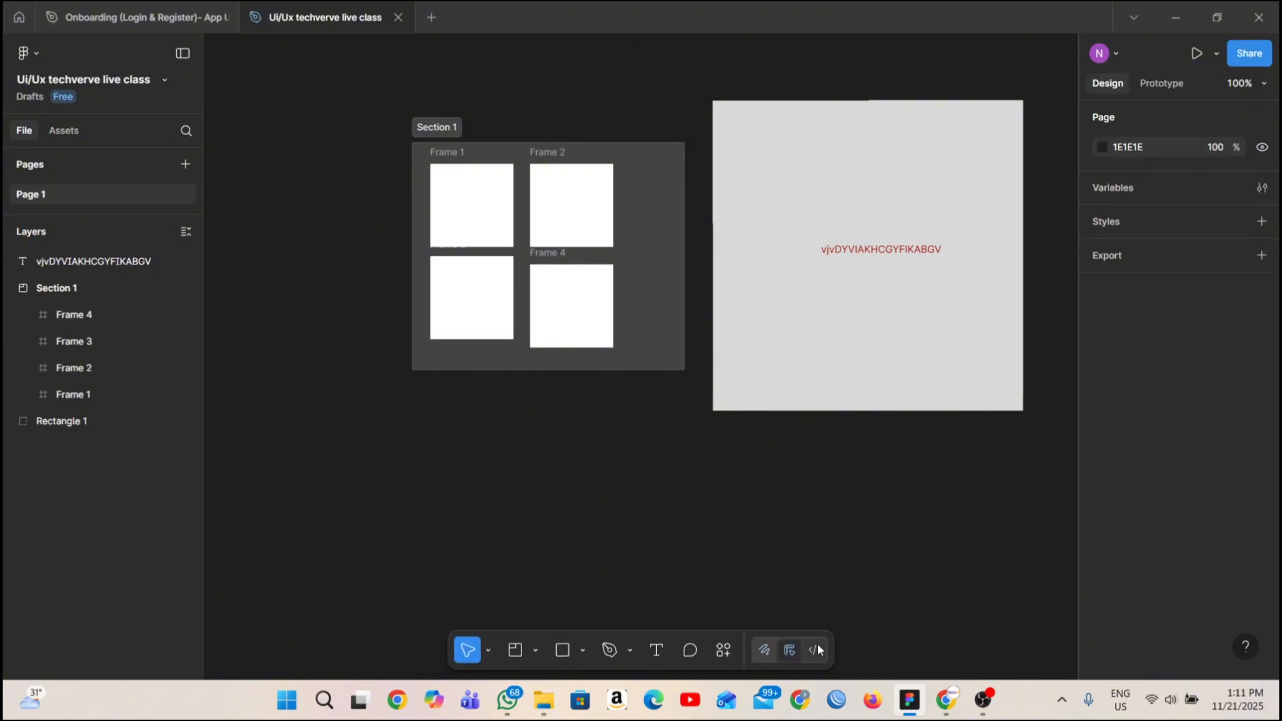
{"action": "left_click", "coordinate": [818, 646]}
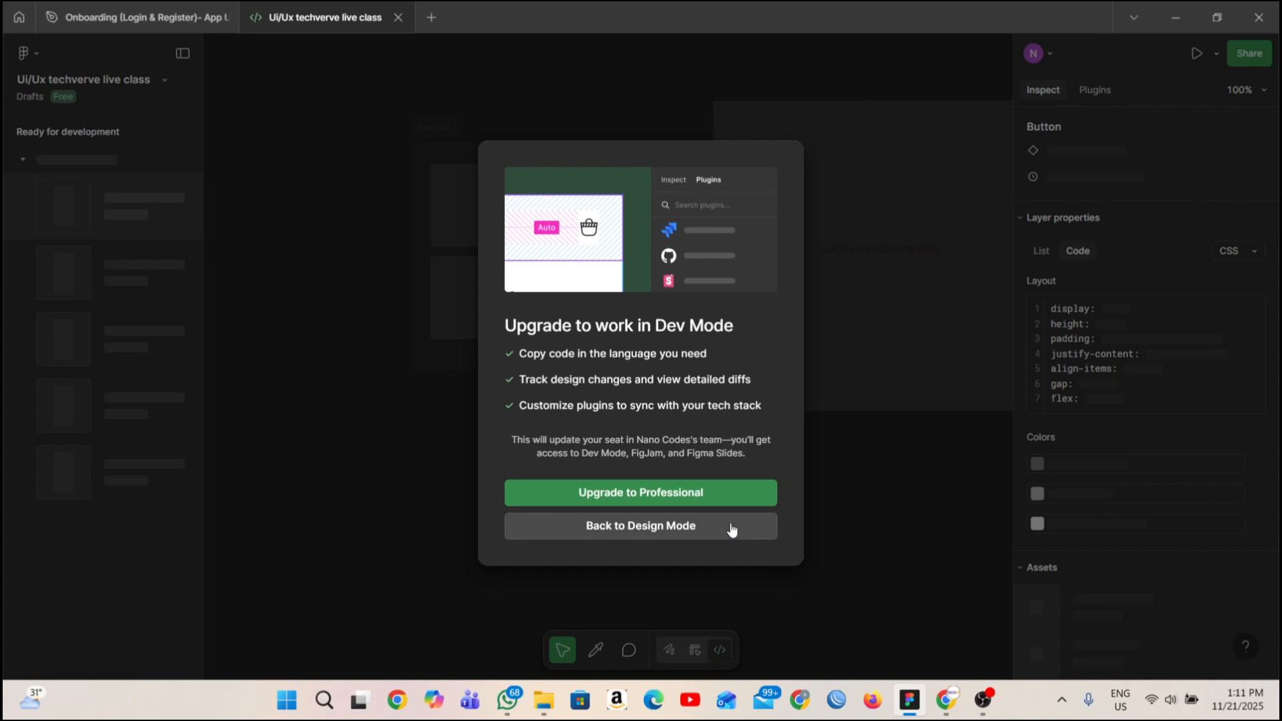
{"action": "left_click", "coordinate": [731, 528]}
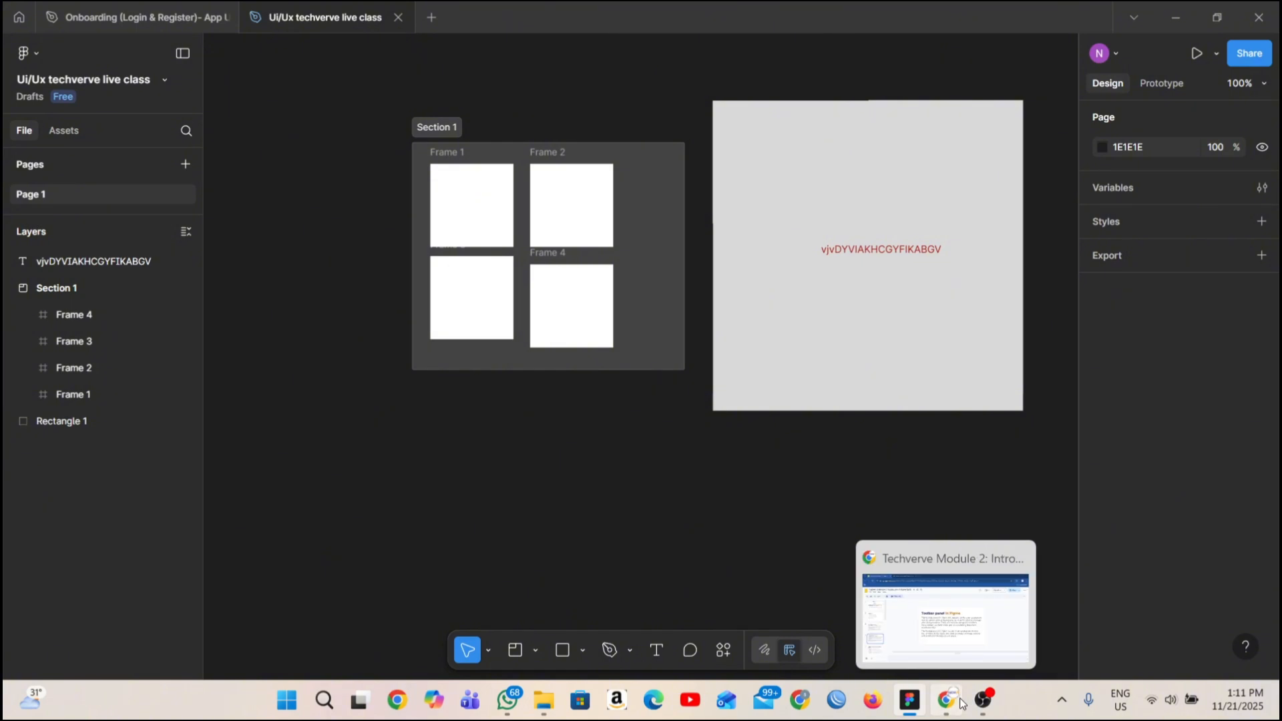
Switch to the Google Slides lesson in Chrome and review slides 5 and 6 on the tools in Figma's toolbar panel.
{"action": "left_click", "coordinate": [945, 621]}
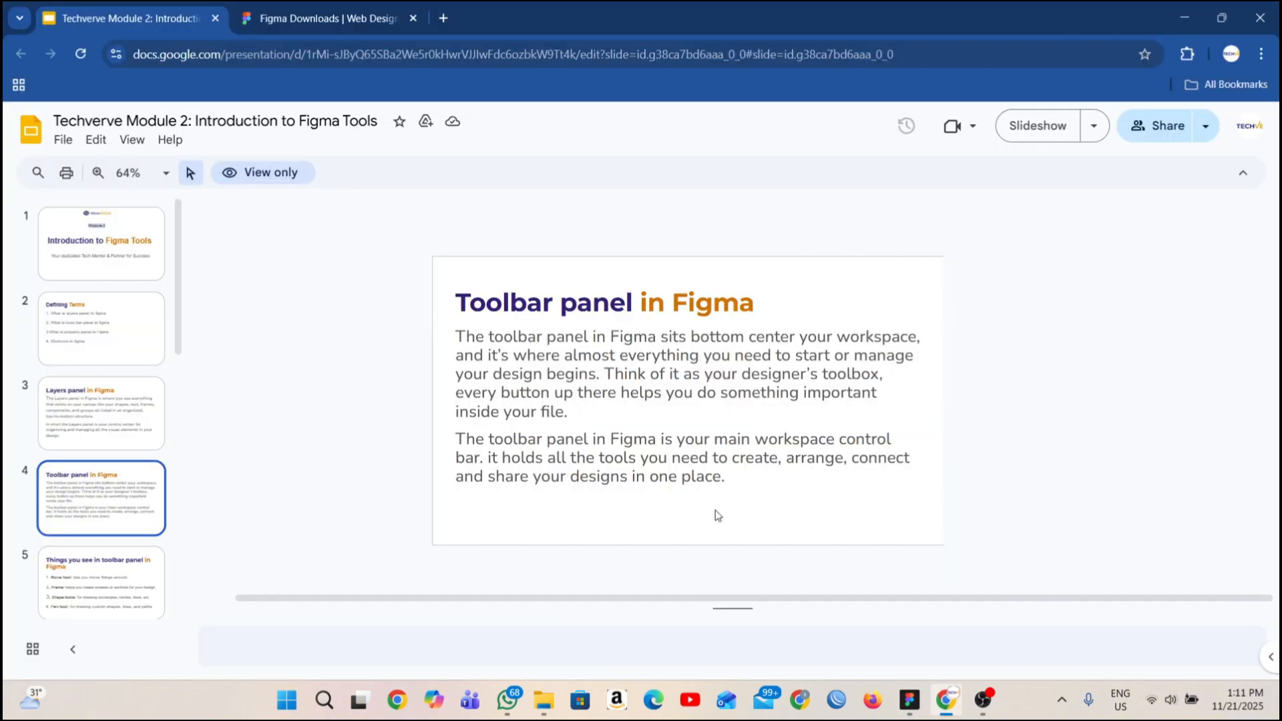
{"action": "left_click", "coordinate": [57, 597]}
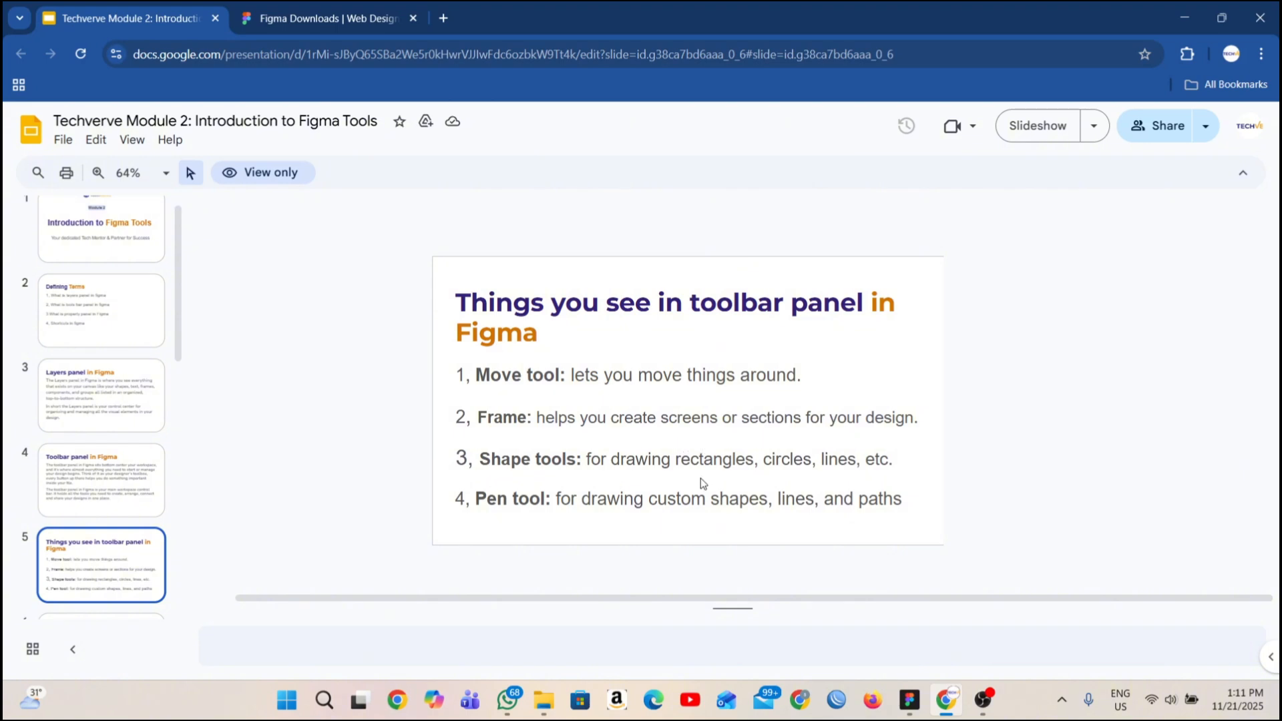
{"action": "key", "text": "Down"}
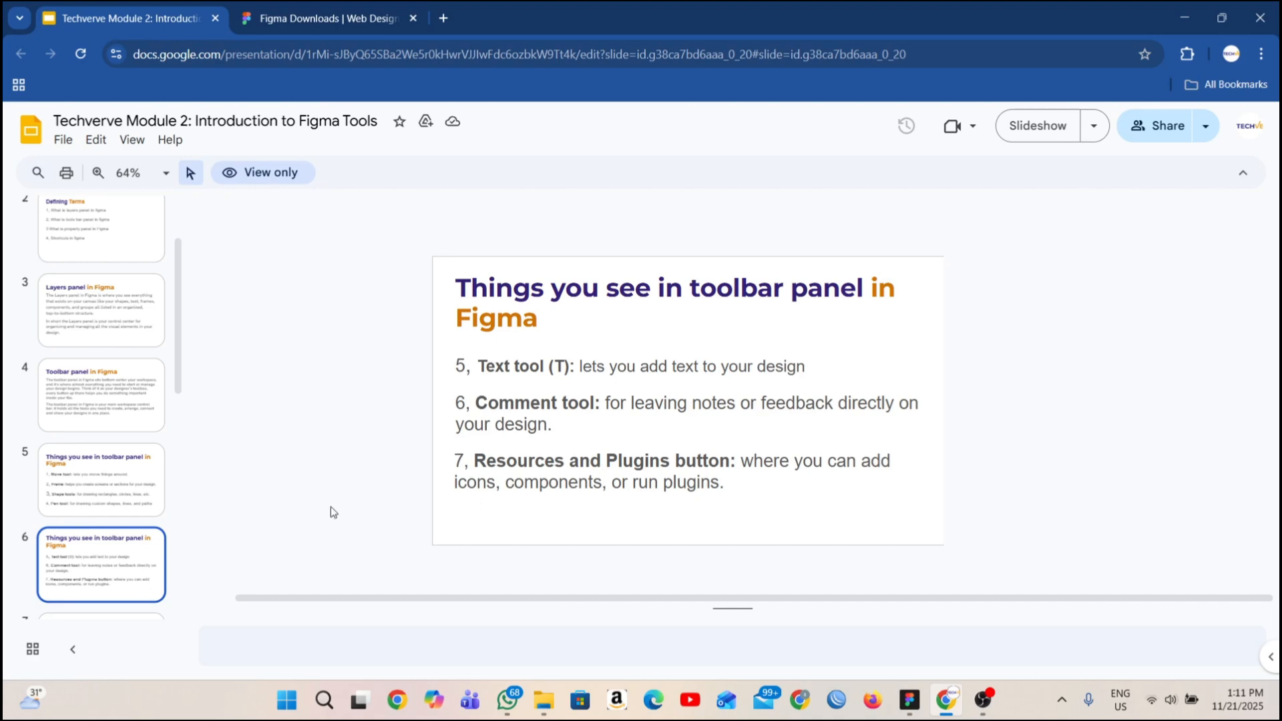
{"action": "left_click", "coordinate": [99, 500]}
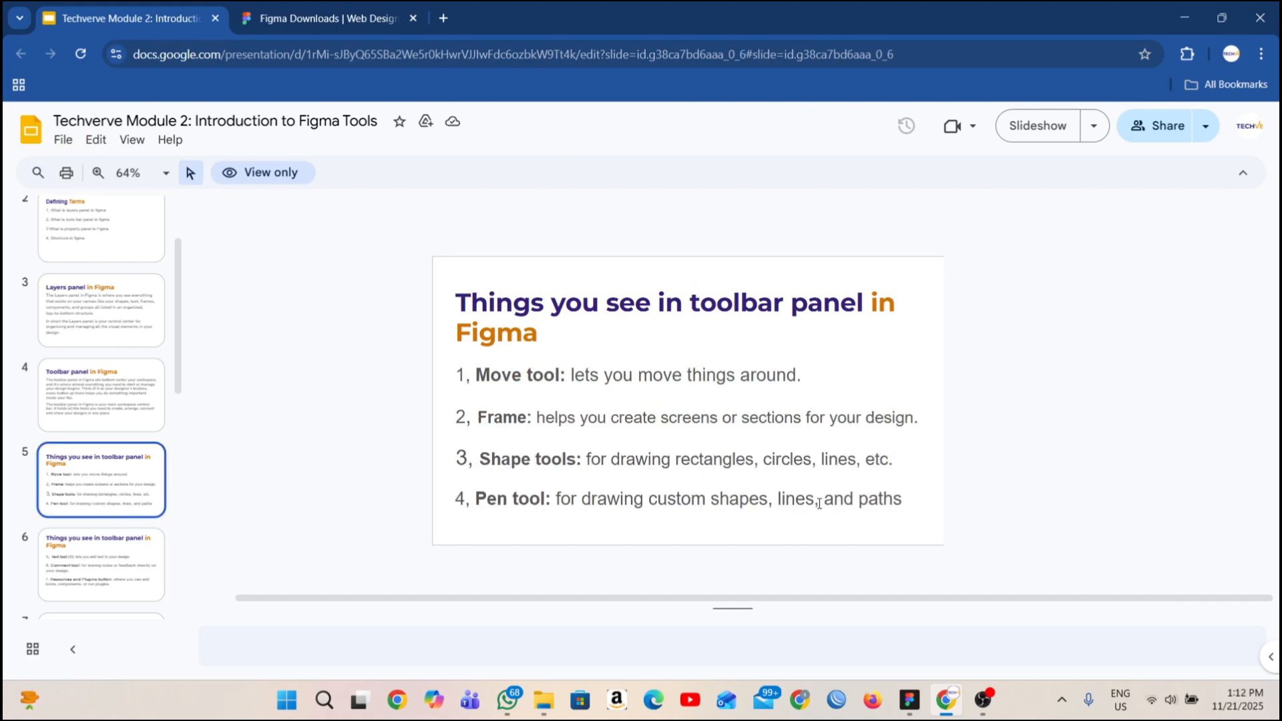
{"action": "left_click", "coordinate": [103, 552]}
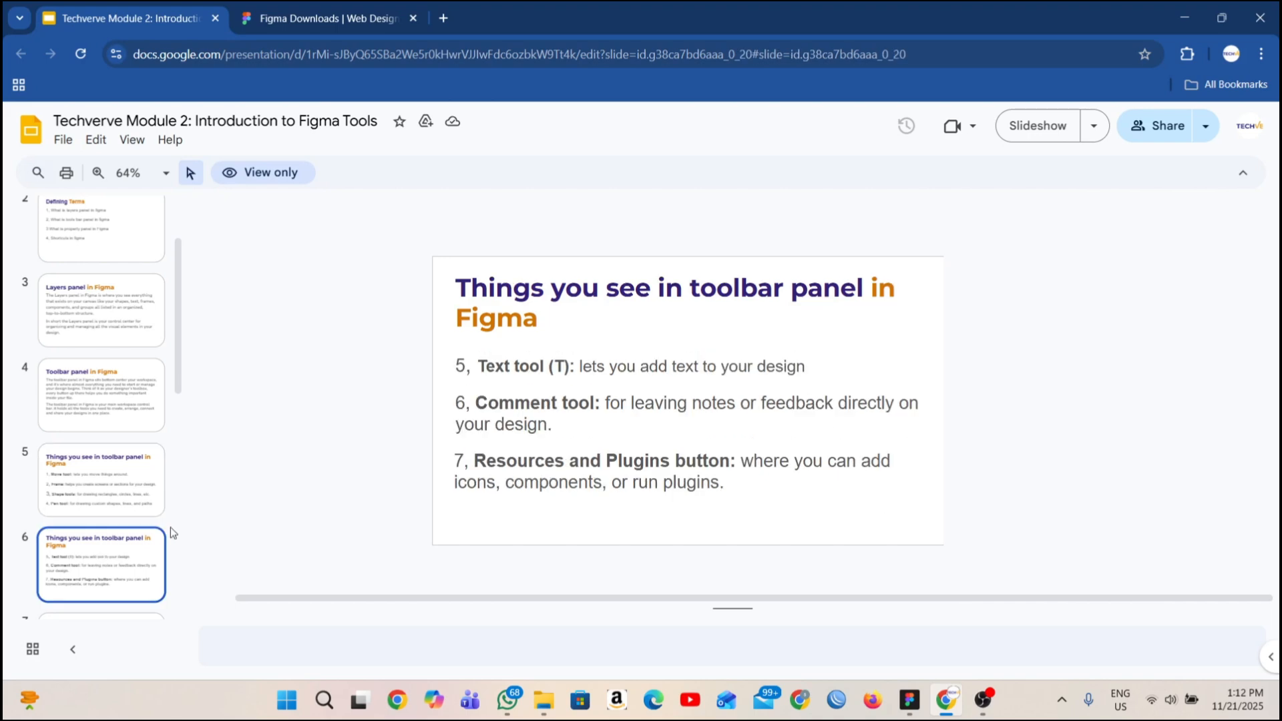